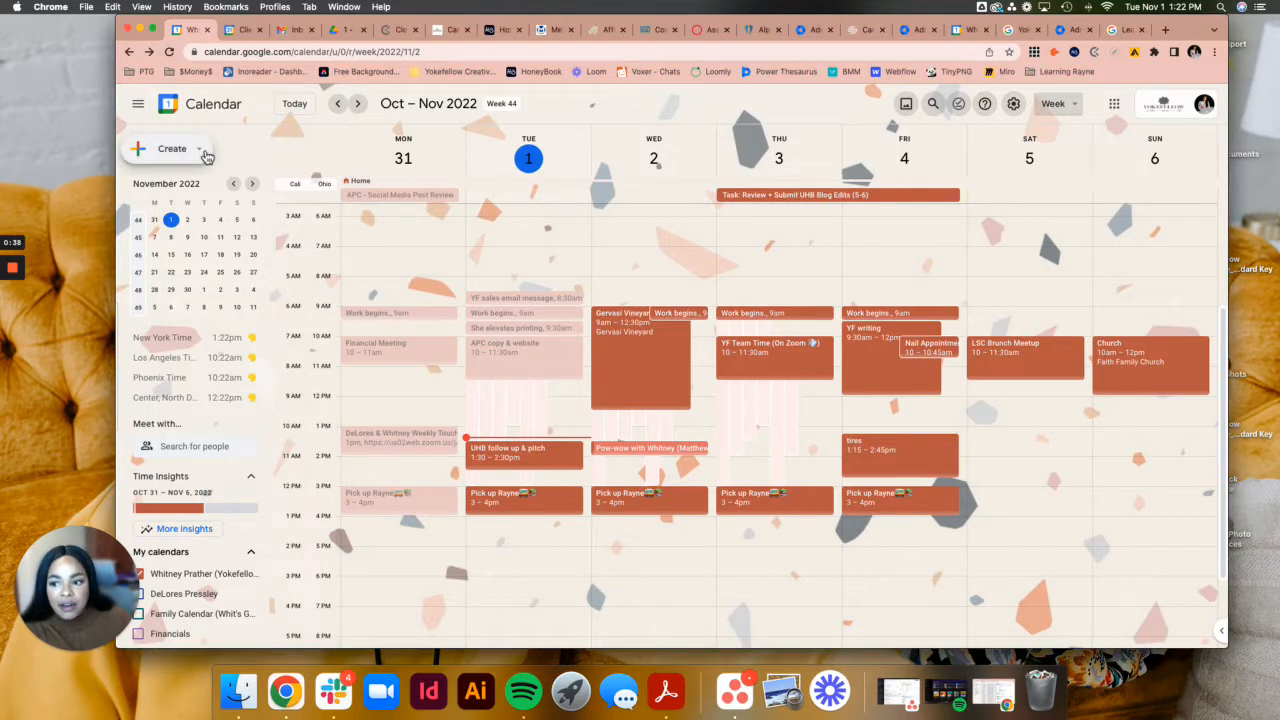
- Open the details of Tuesday's Discovery Session appointment schedule in the other calendar window tab
left_click(969, 30)
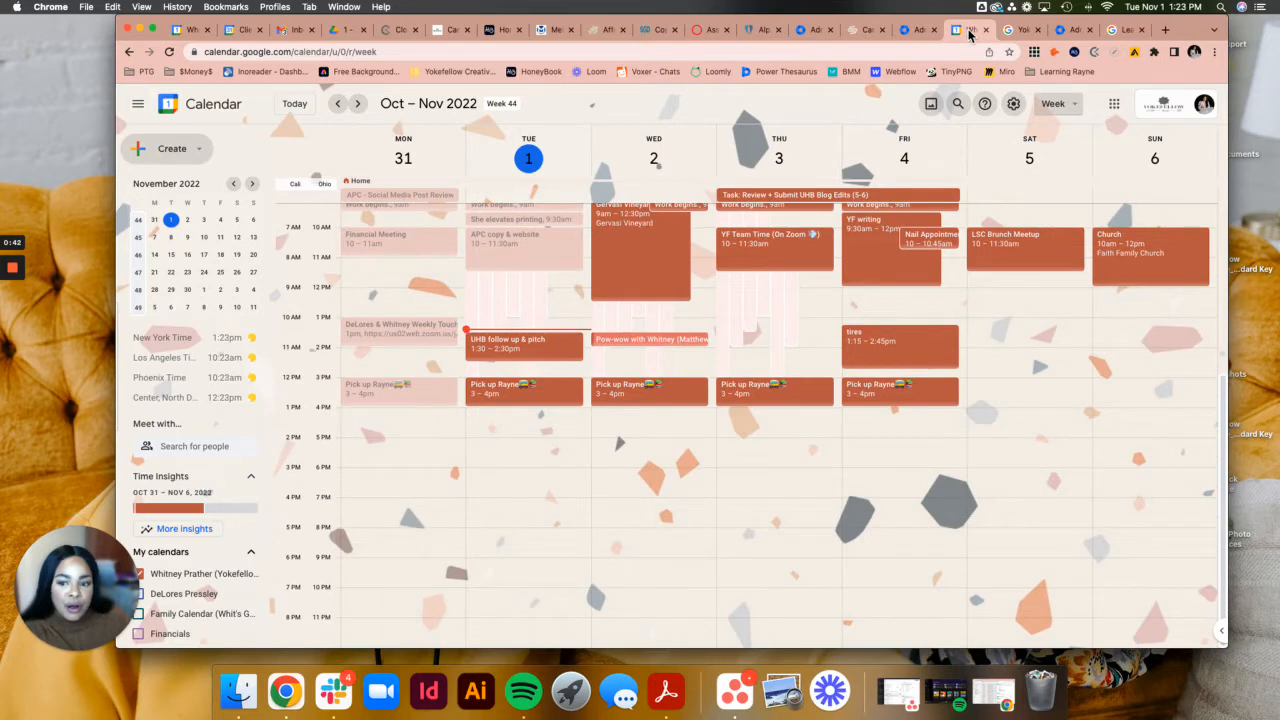
scroll(540, 386, "up", 3)
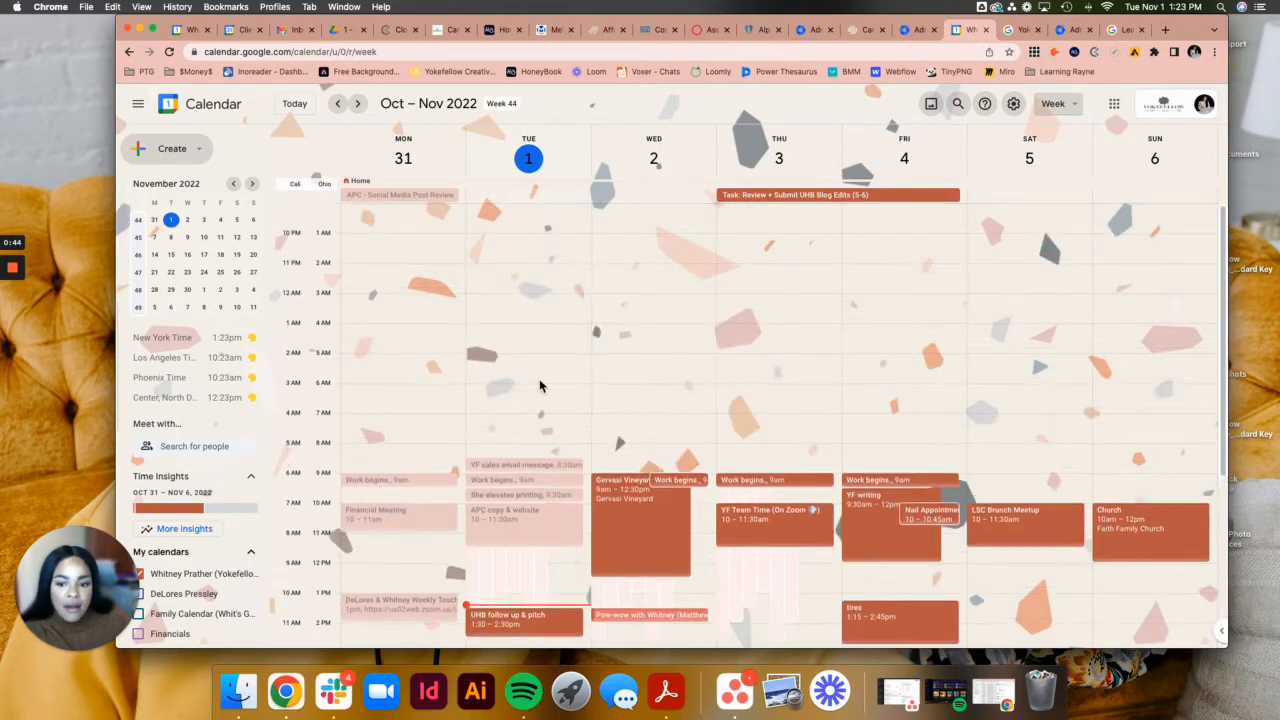
left_click(474, 595)
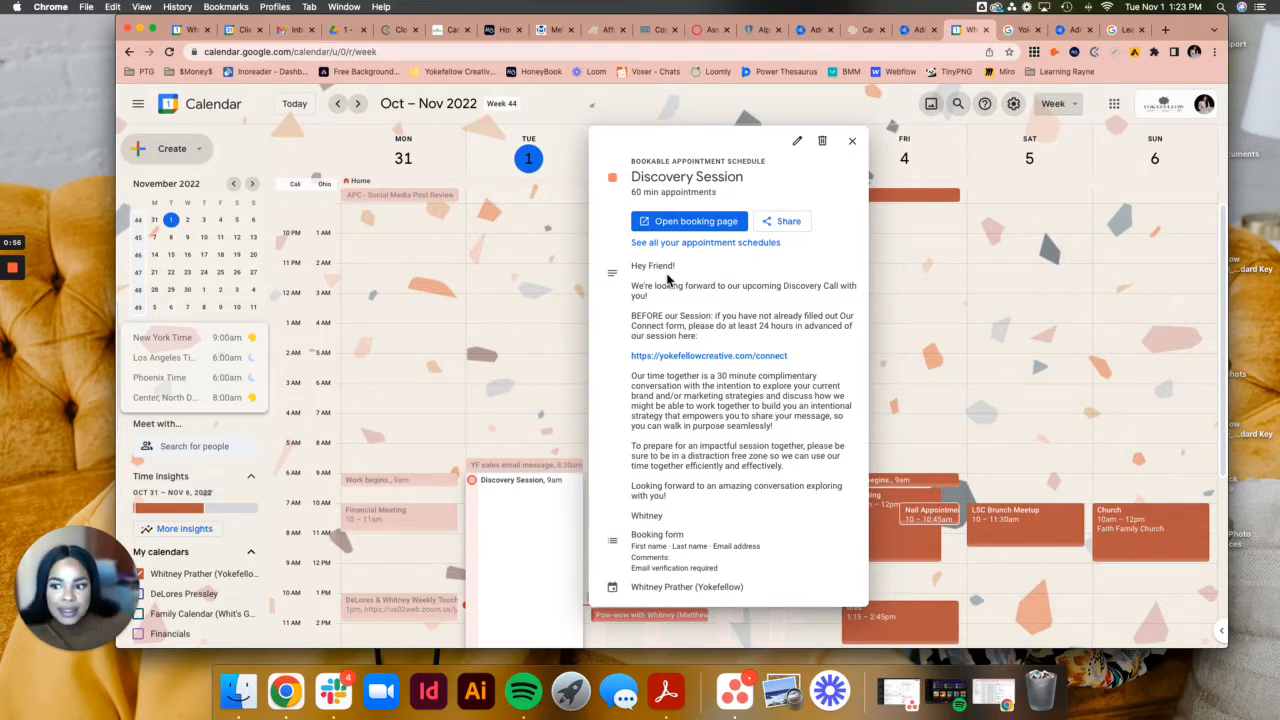
left_click(170, 150)
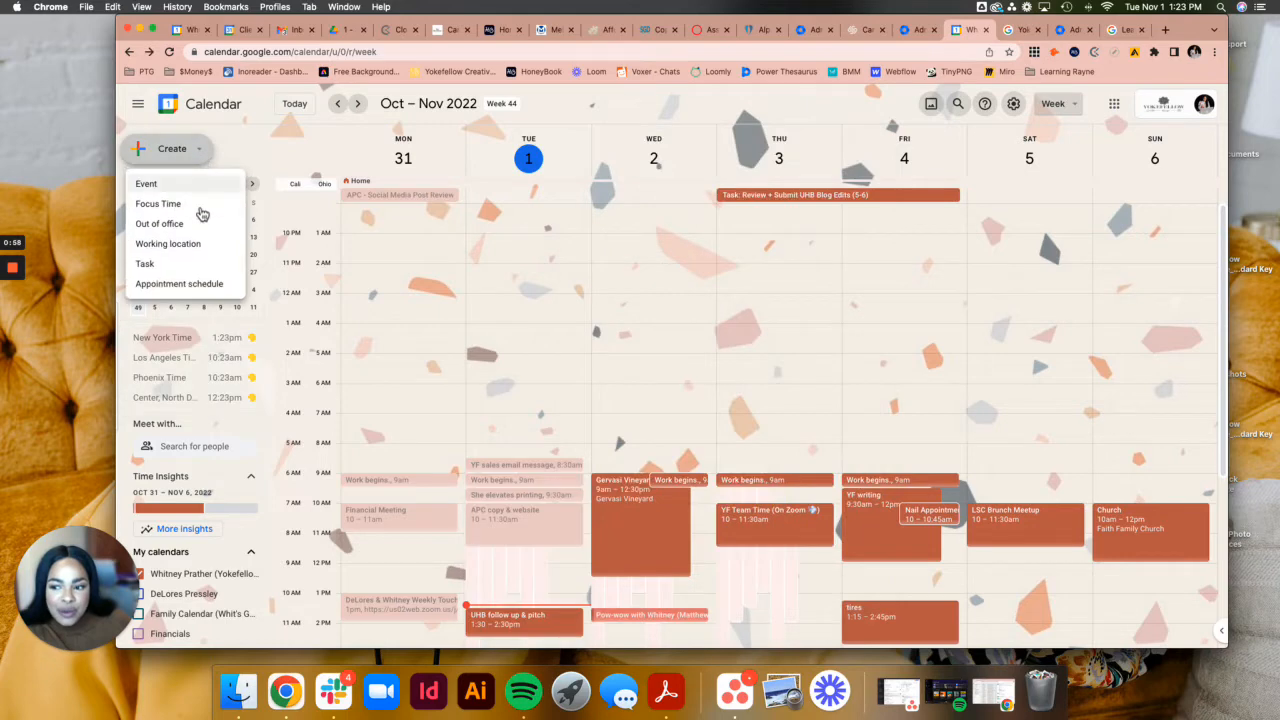
left_click(286, 167)
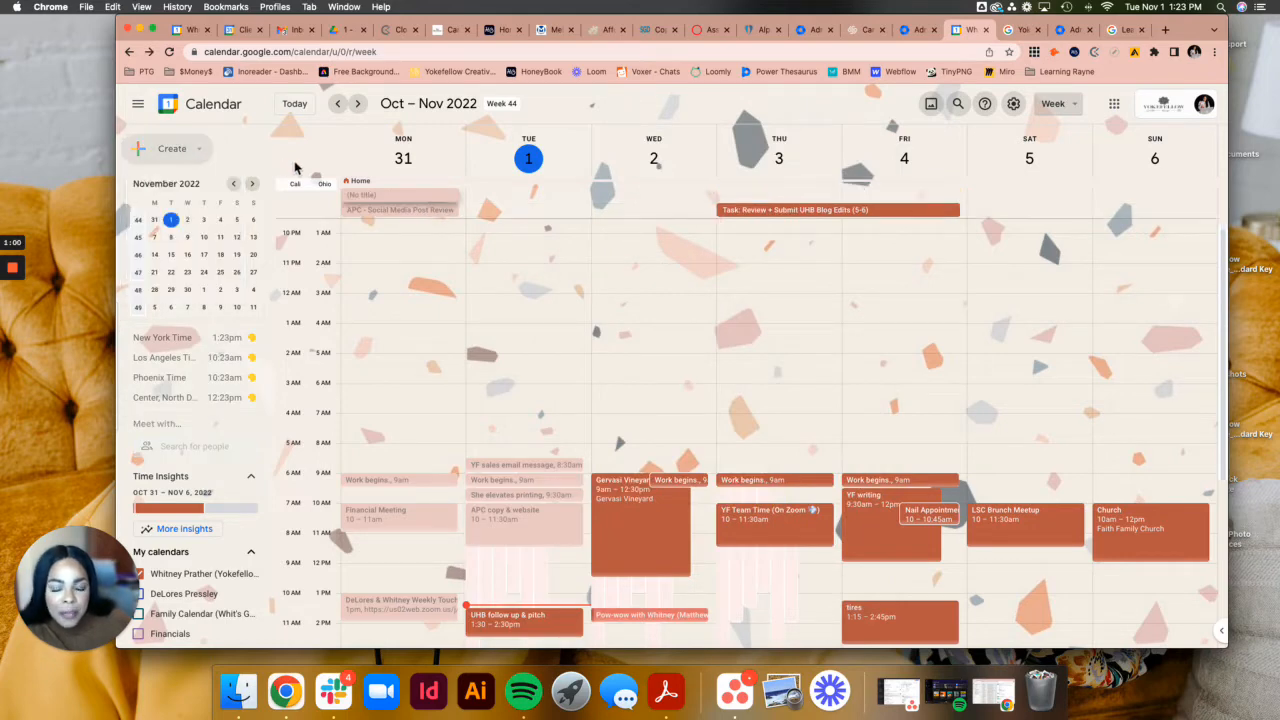
left_click(481, 566)
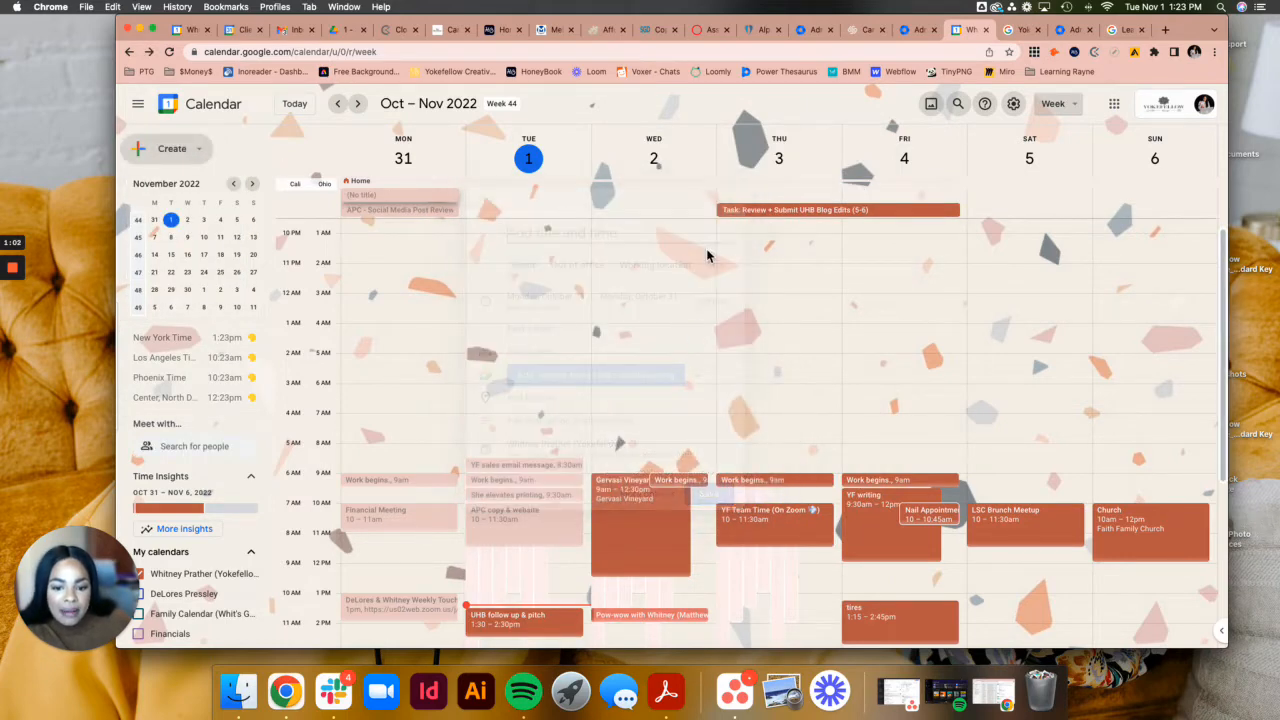
- Open the Discovery Session's booking page and expand its full description
left_click(478, 577)
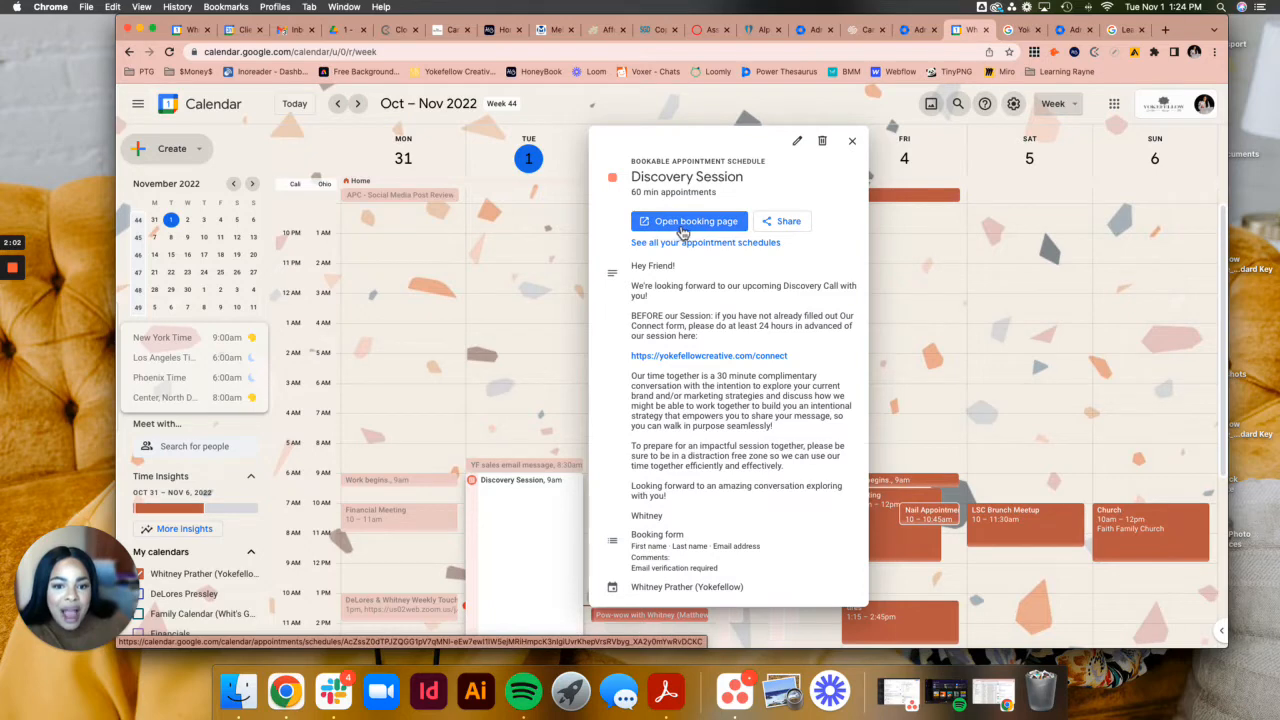
left_click(680, 225)
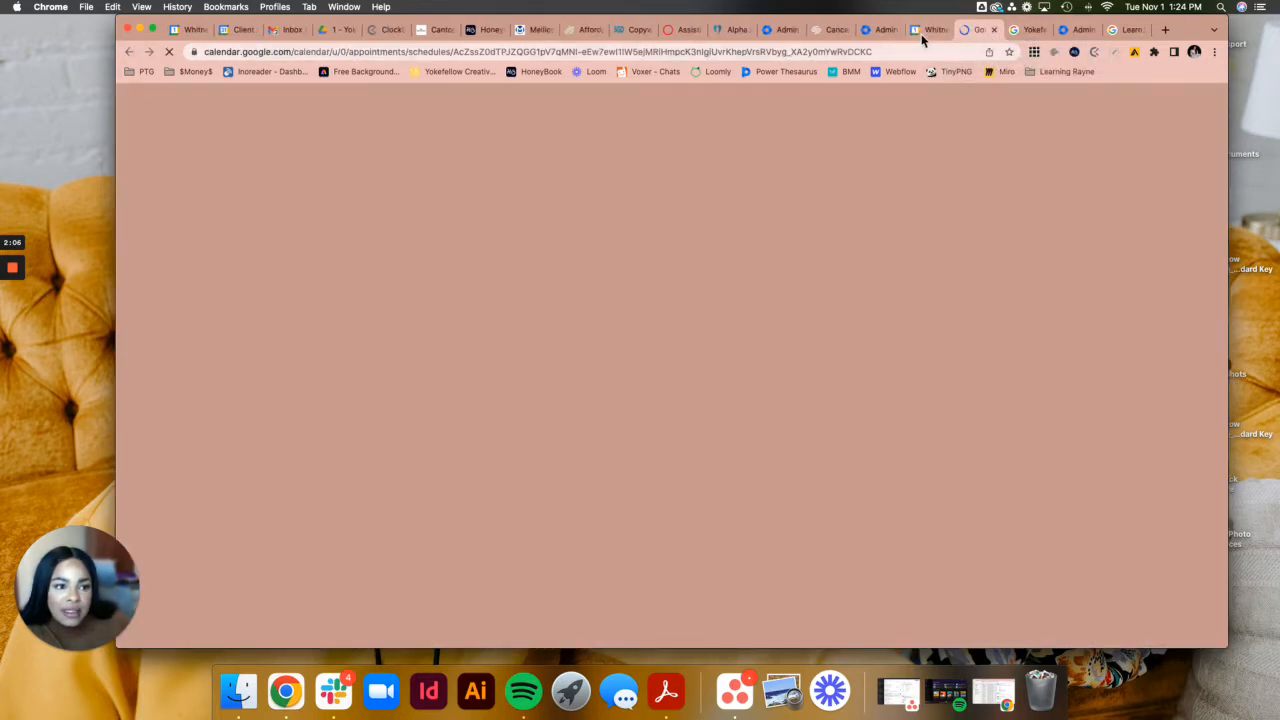
left_click(994, 30)
left_click(972, 31)
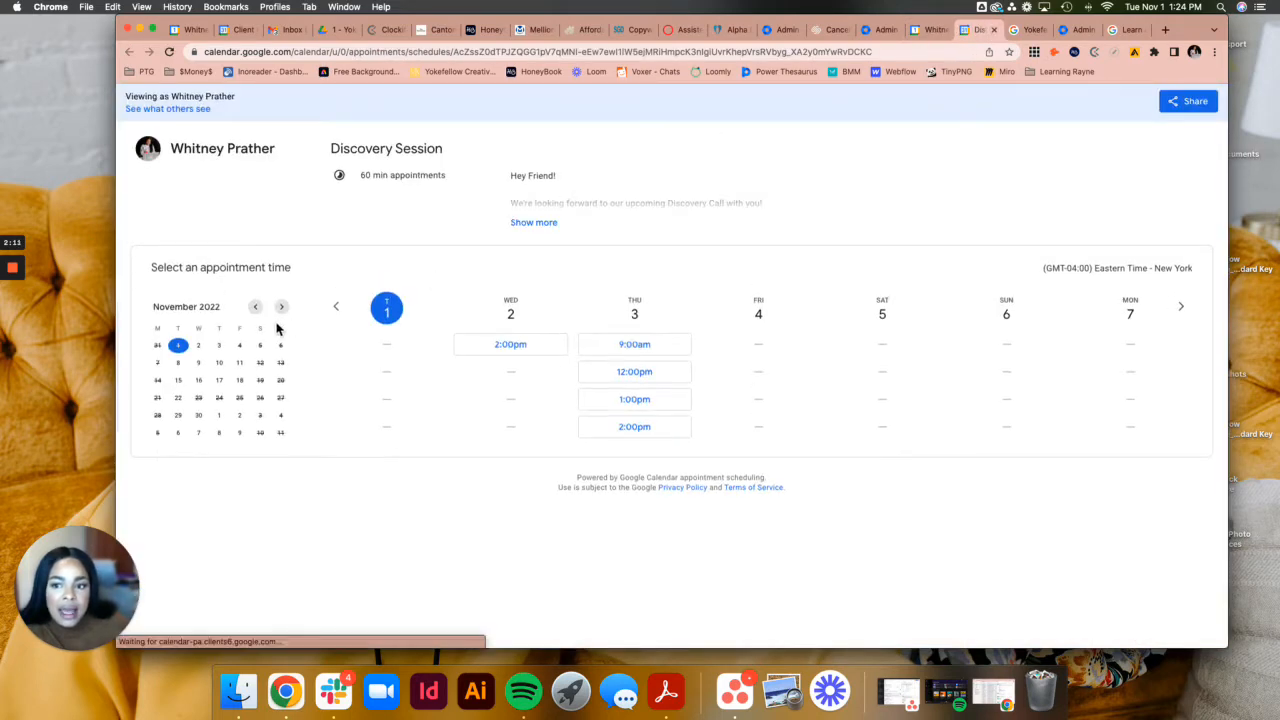
left_click(540, 224)
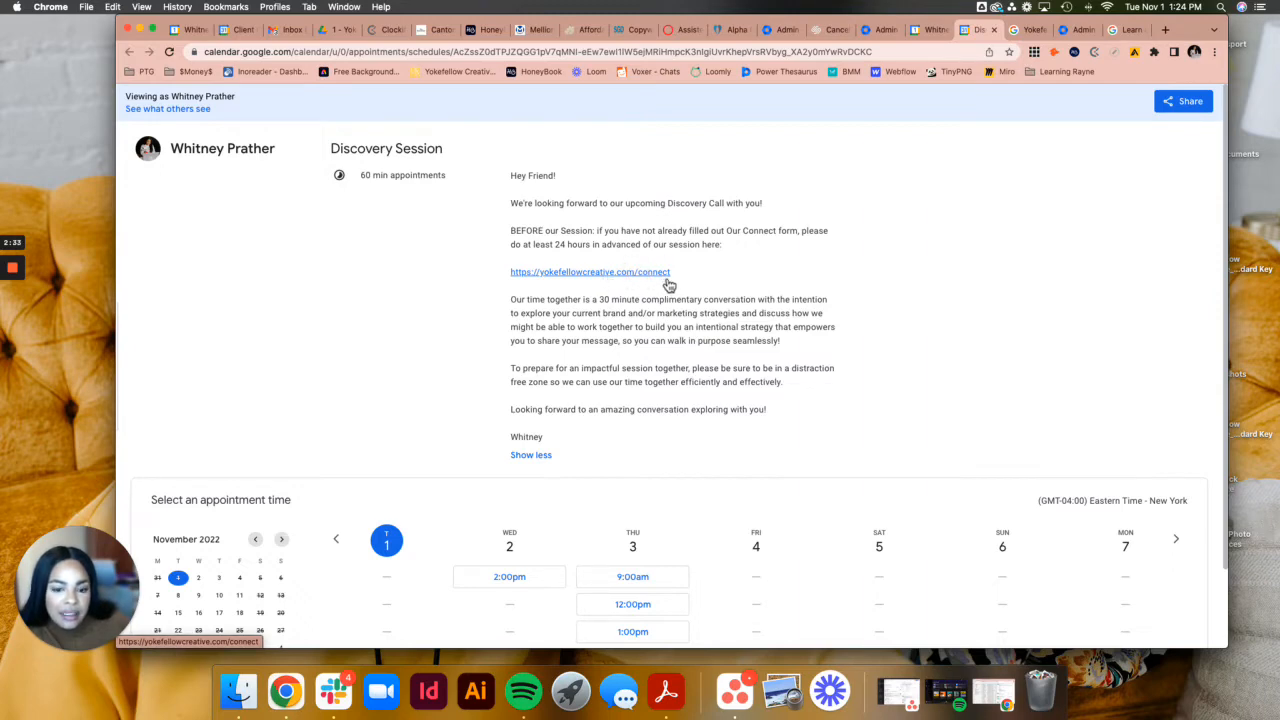
scroll(656, 390, "down", 2)
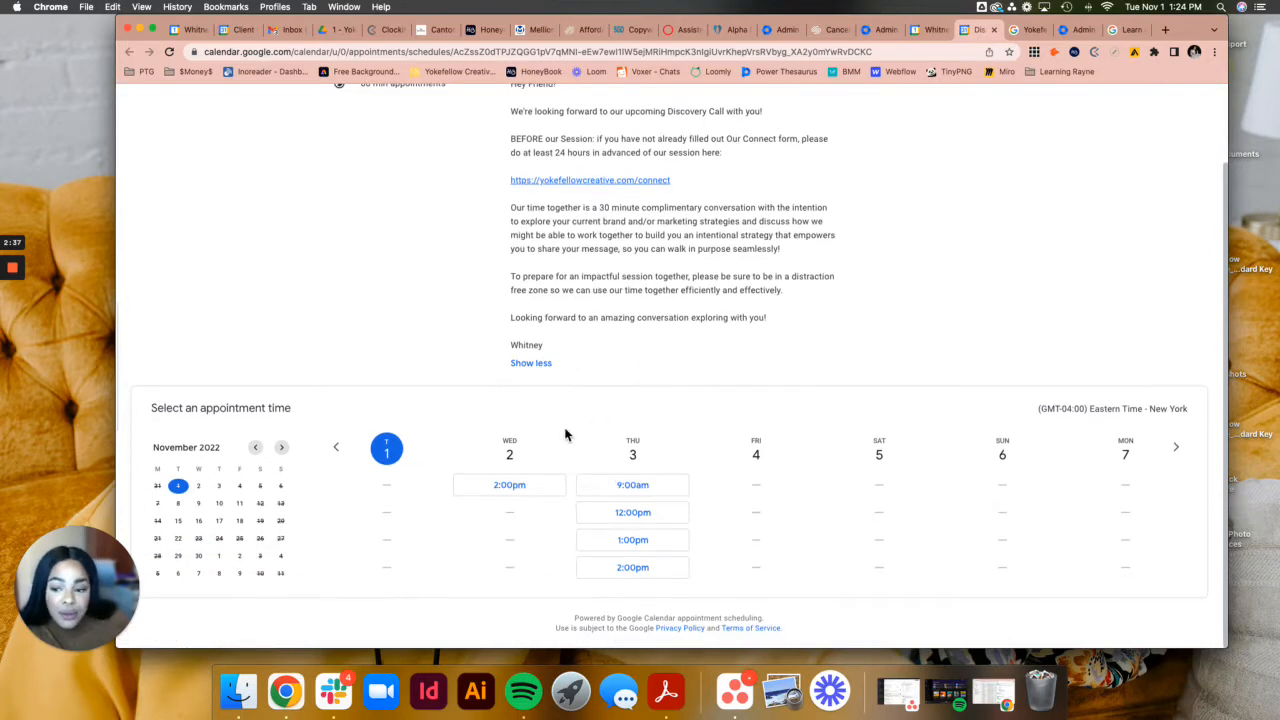
- Examine the bookable appointment times from December 2022 through February 2023, ending back on December 2022
left_click(284, 448)
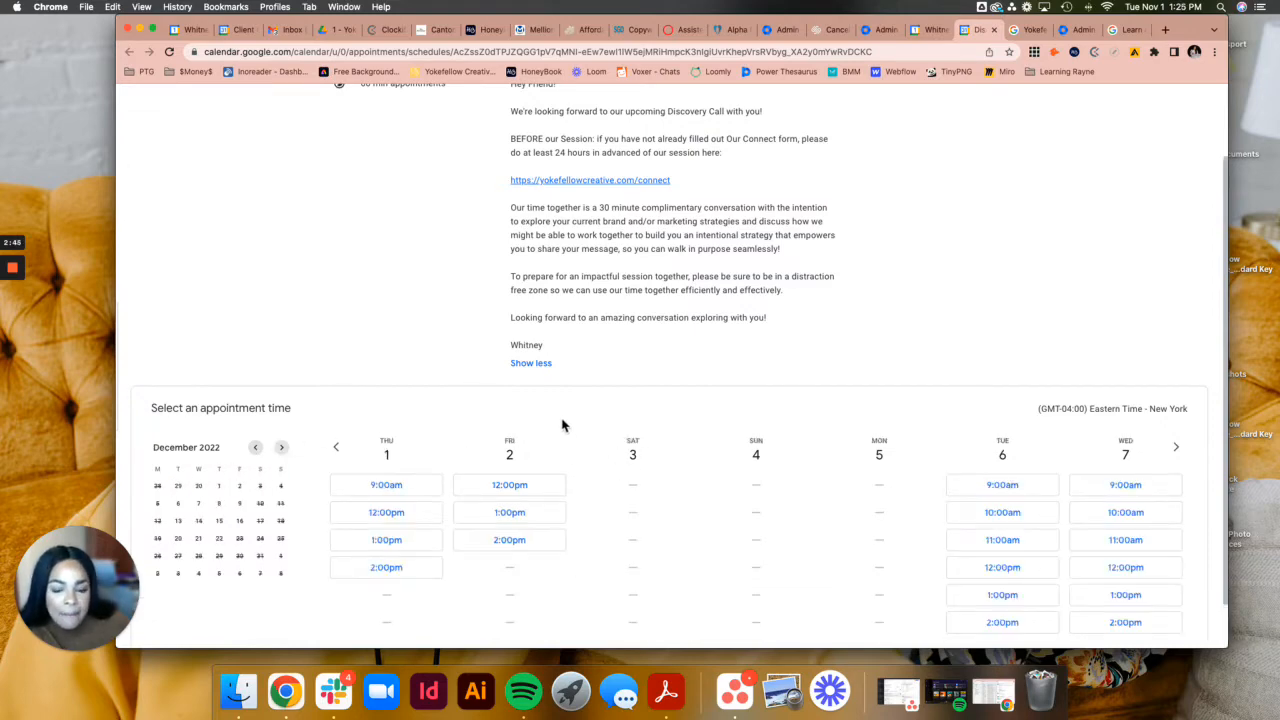
scroll(751, 374, "down", 2)
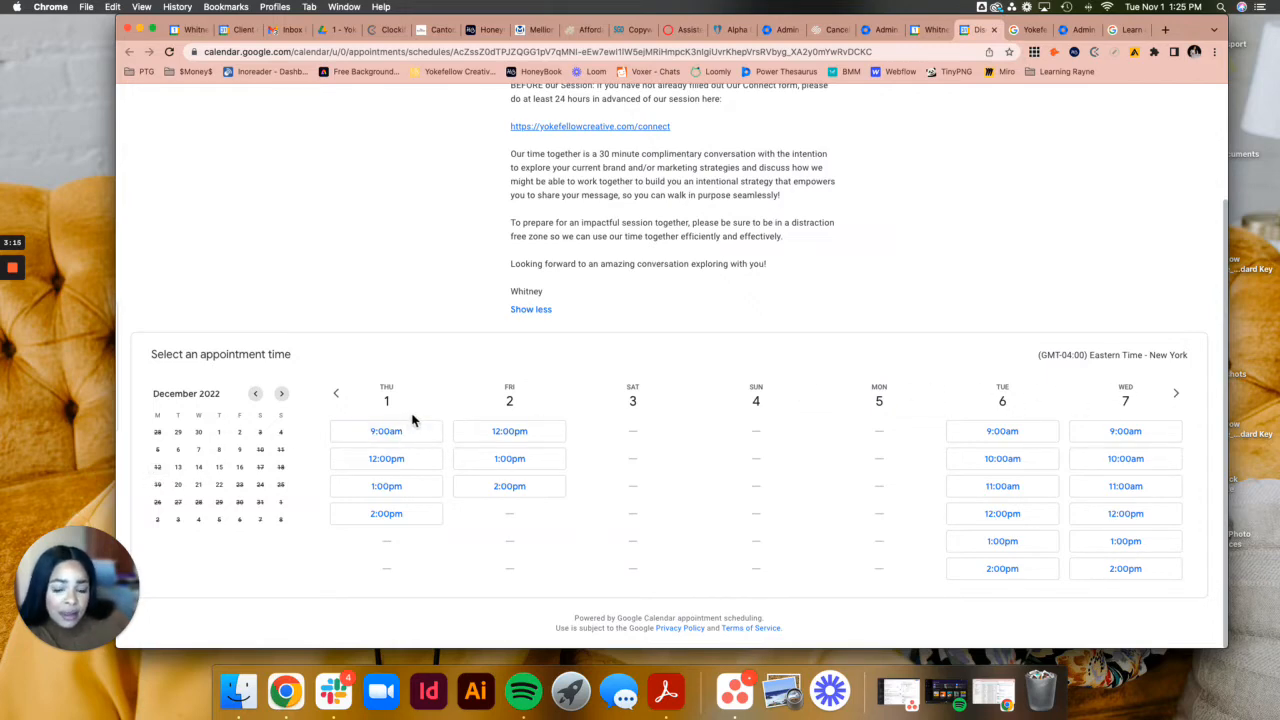
left_click(281, 393)
left_click(281, 447)
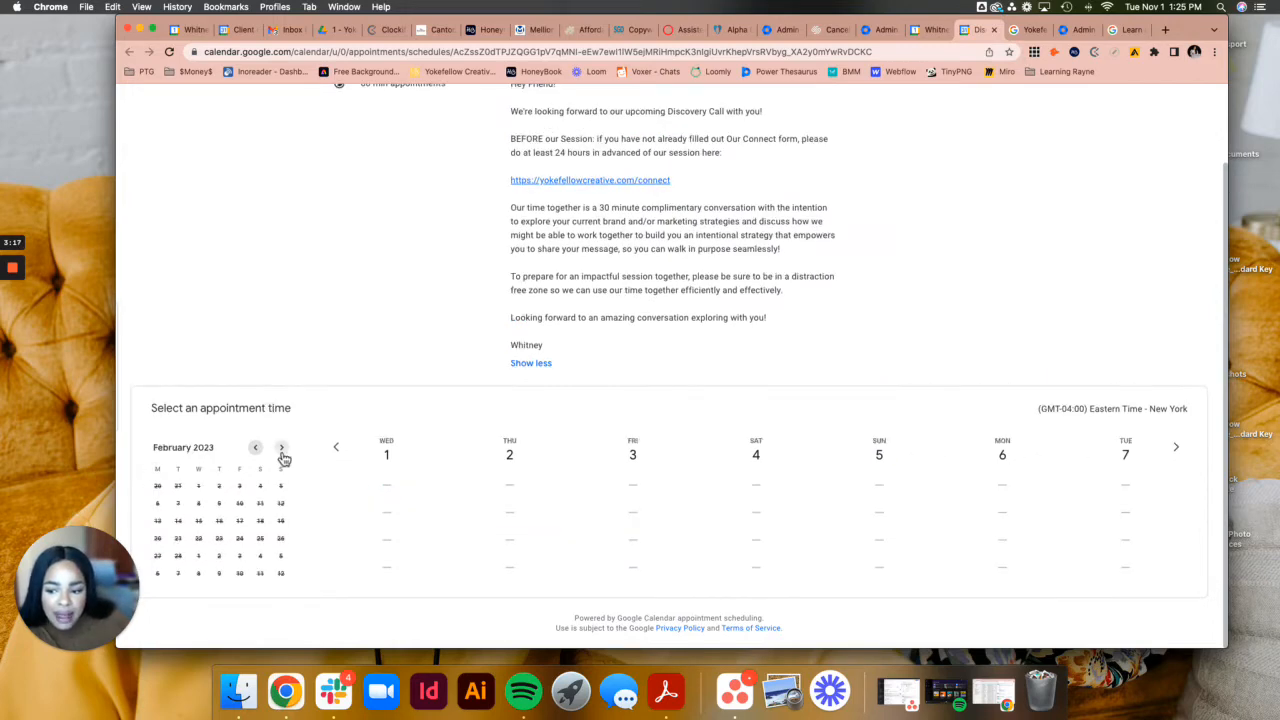
left_click(219, 506)
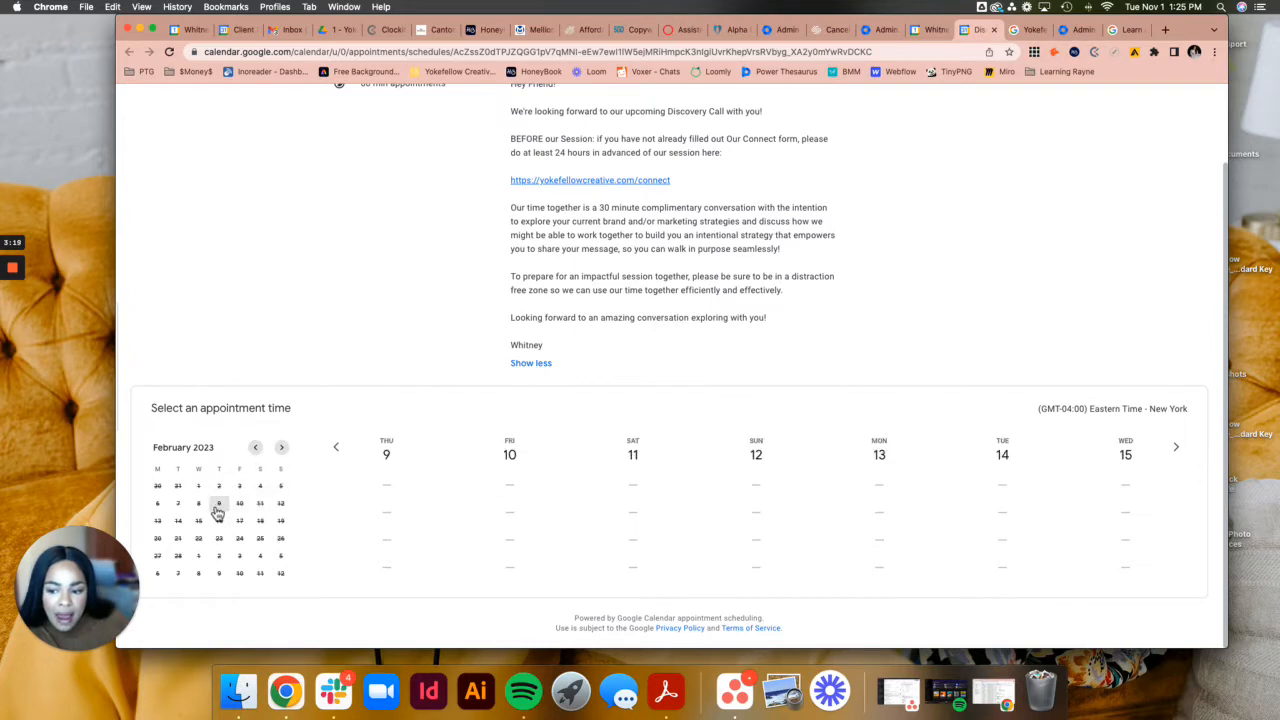
left_click(178, 505)
left_click(256, 448)
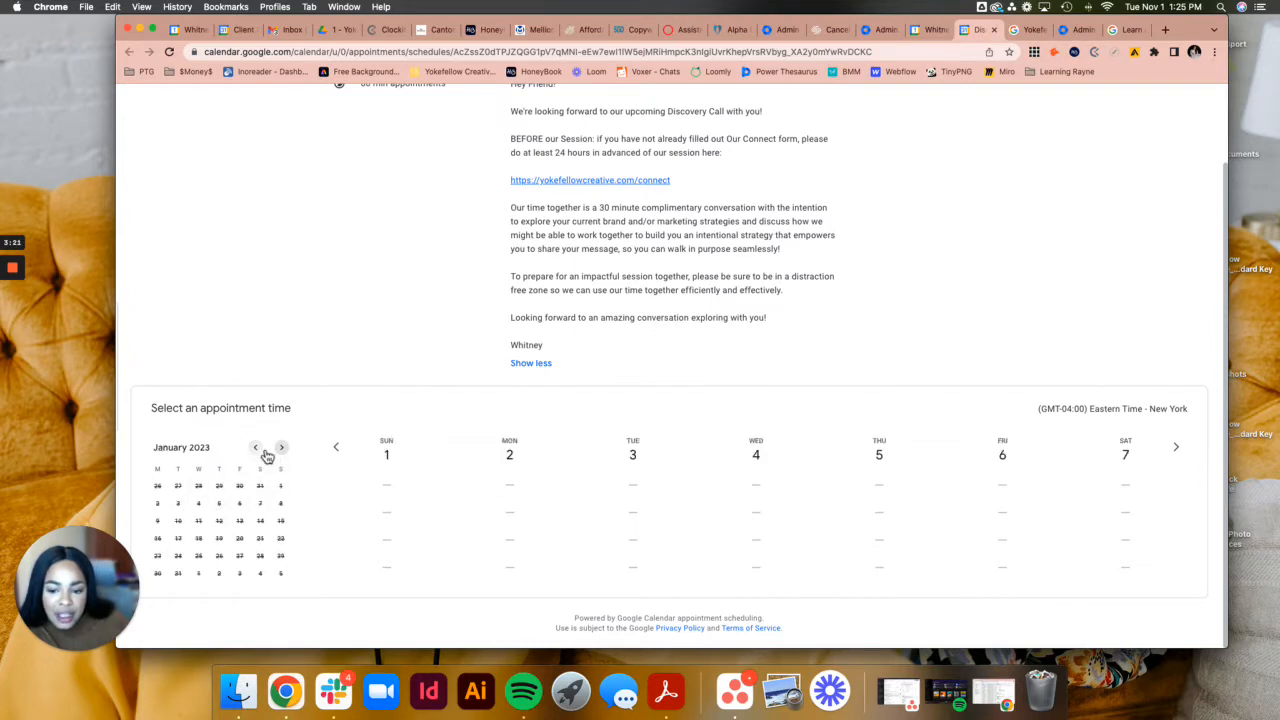
left_click(262, 450)
scroll(320, 457, "down", 1)
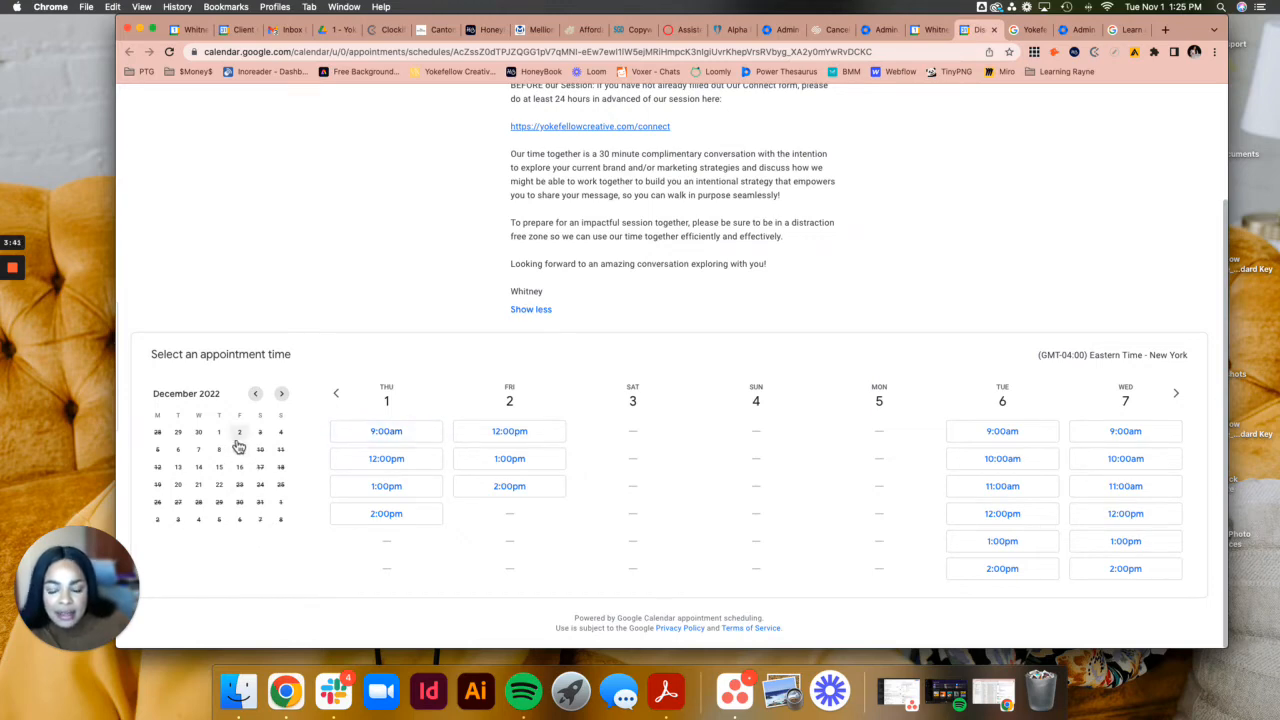
- Preview the booking form for the 9:00am slot on Thursday, December 1, and cancel without booking
left_click(352, 432)
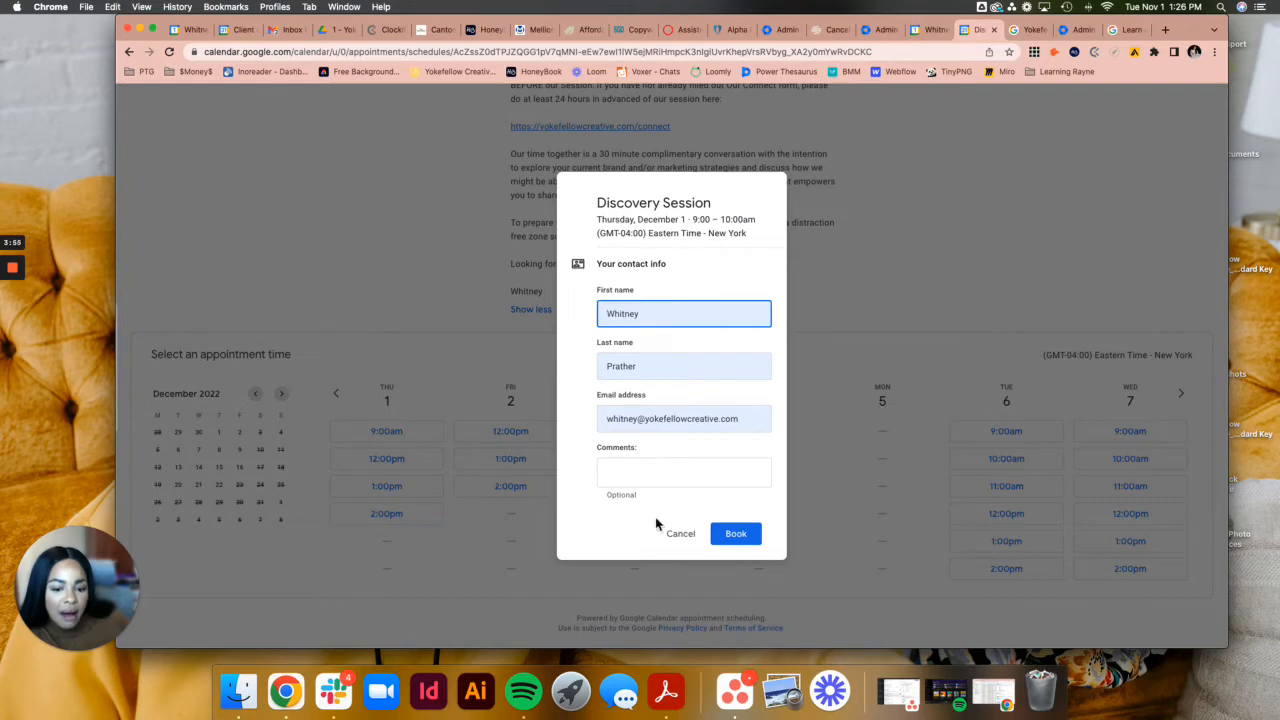
left_click(682, 534)
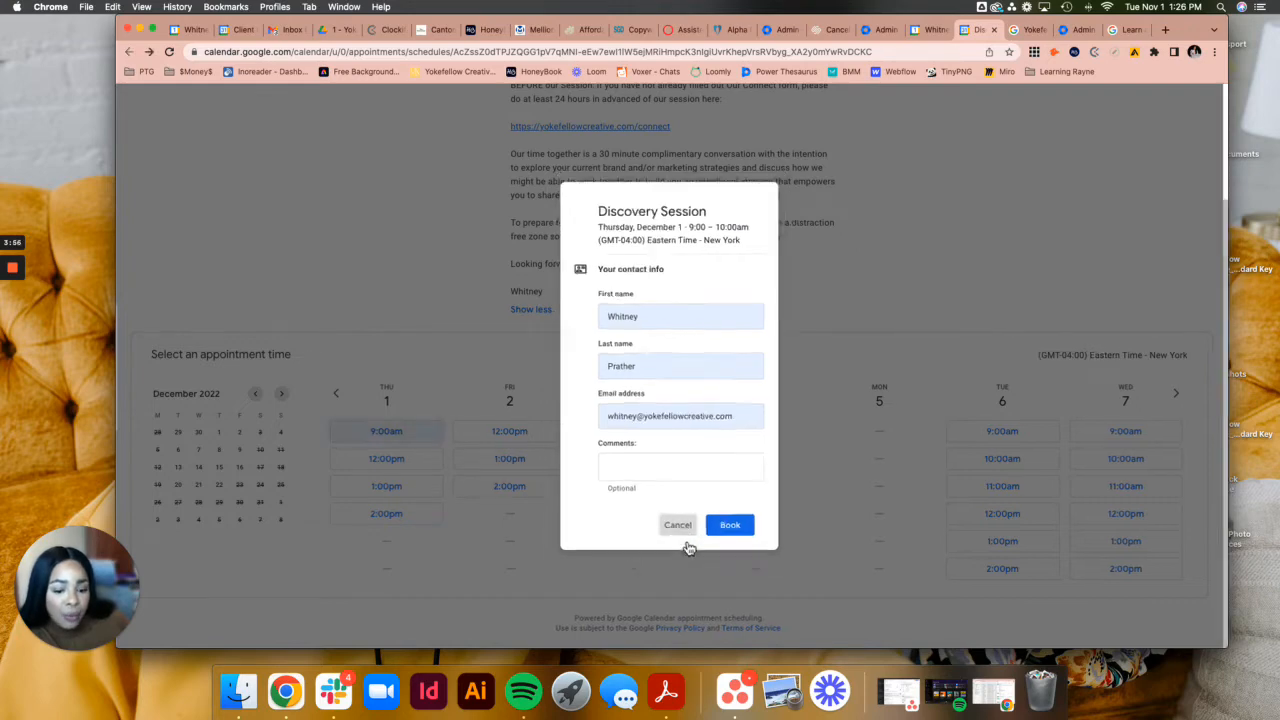
- Return to the calendar, open the page listing all appointment schedules, and bring up its sharing options
left_click(938, 31)
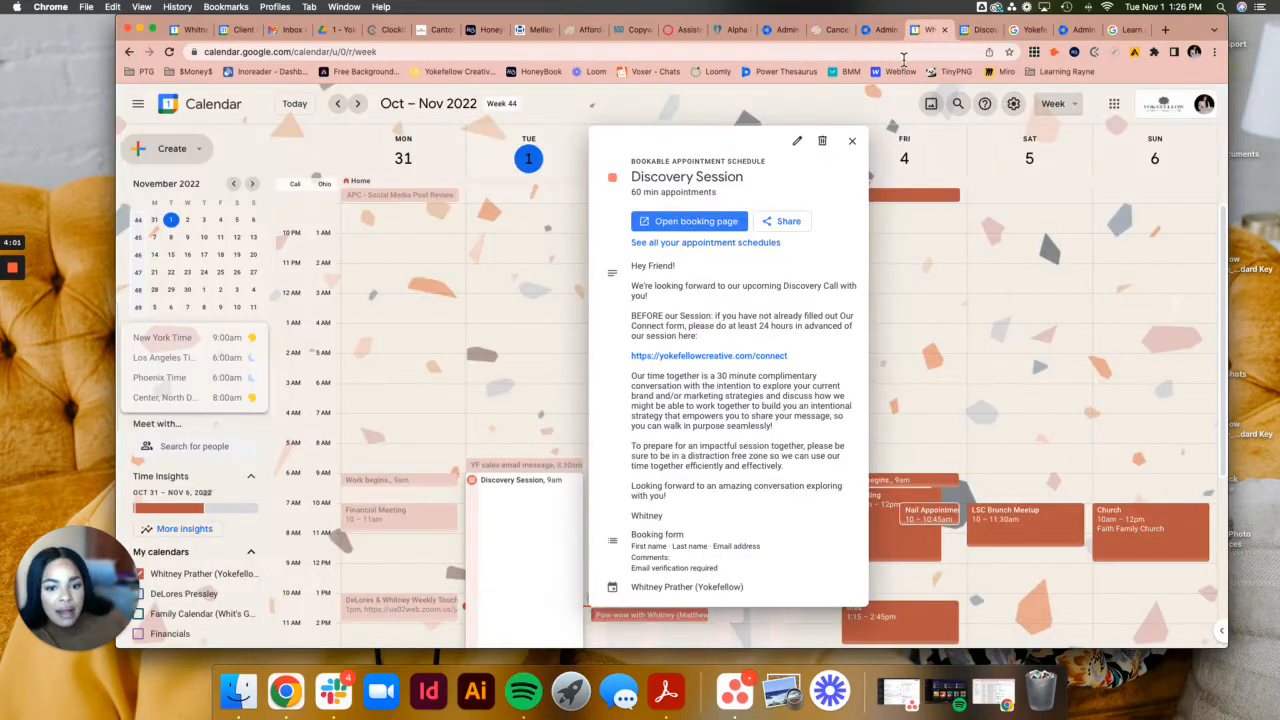
left_click(722, 229)
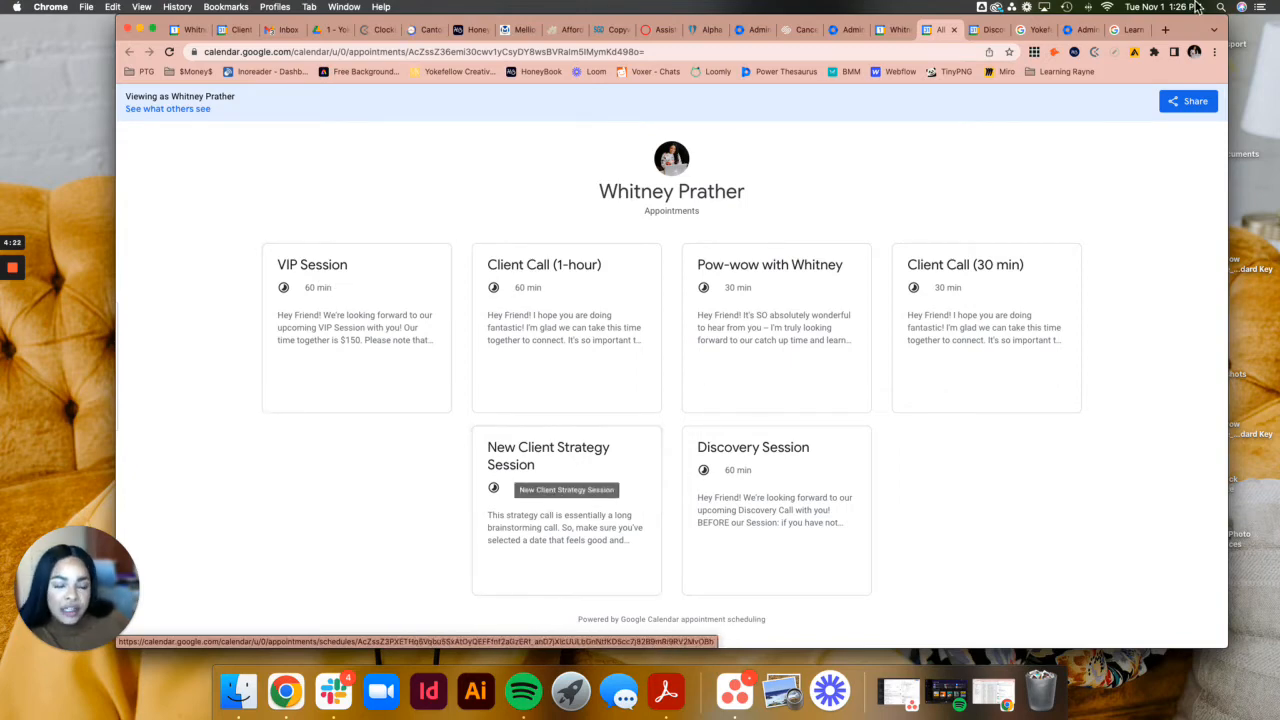
left_click(1192, 108)
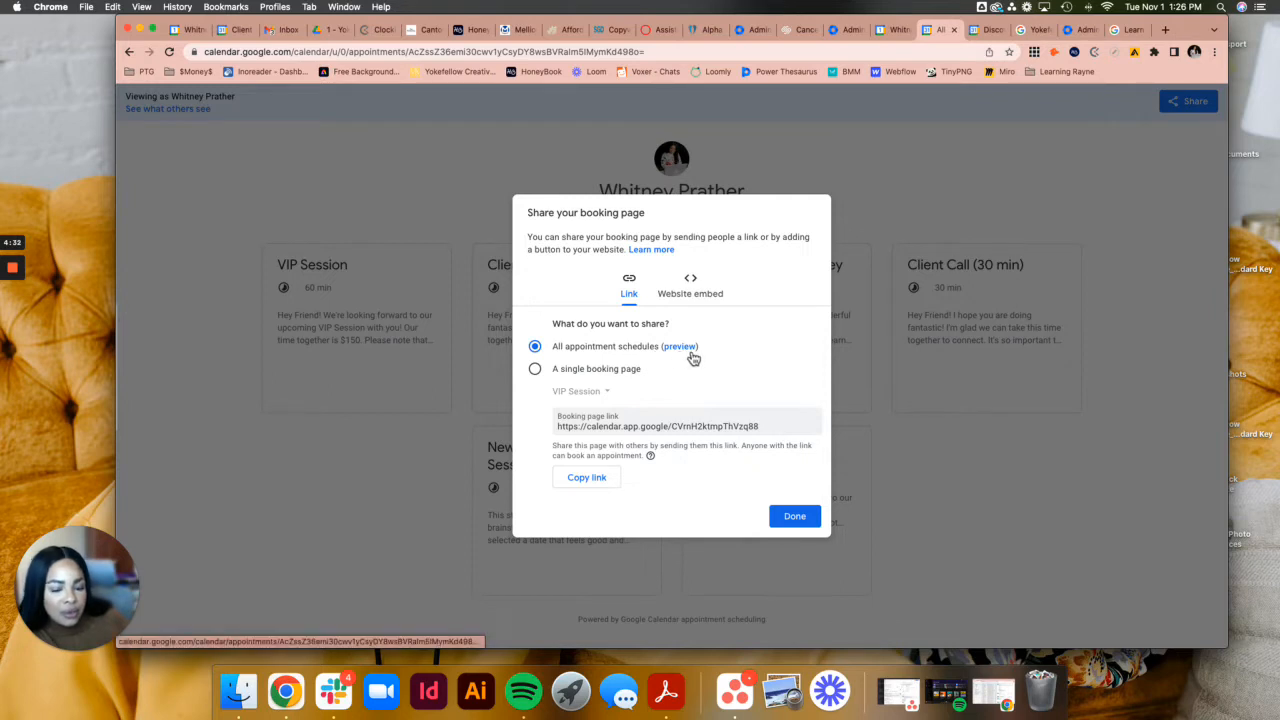
- Choose a single booking page for the shared link and view the selectable schedules, keeping VIP Session
left_click(537, 370)
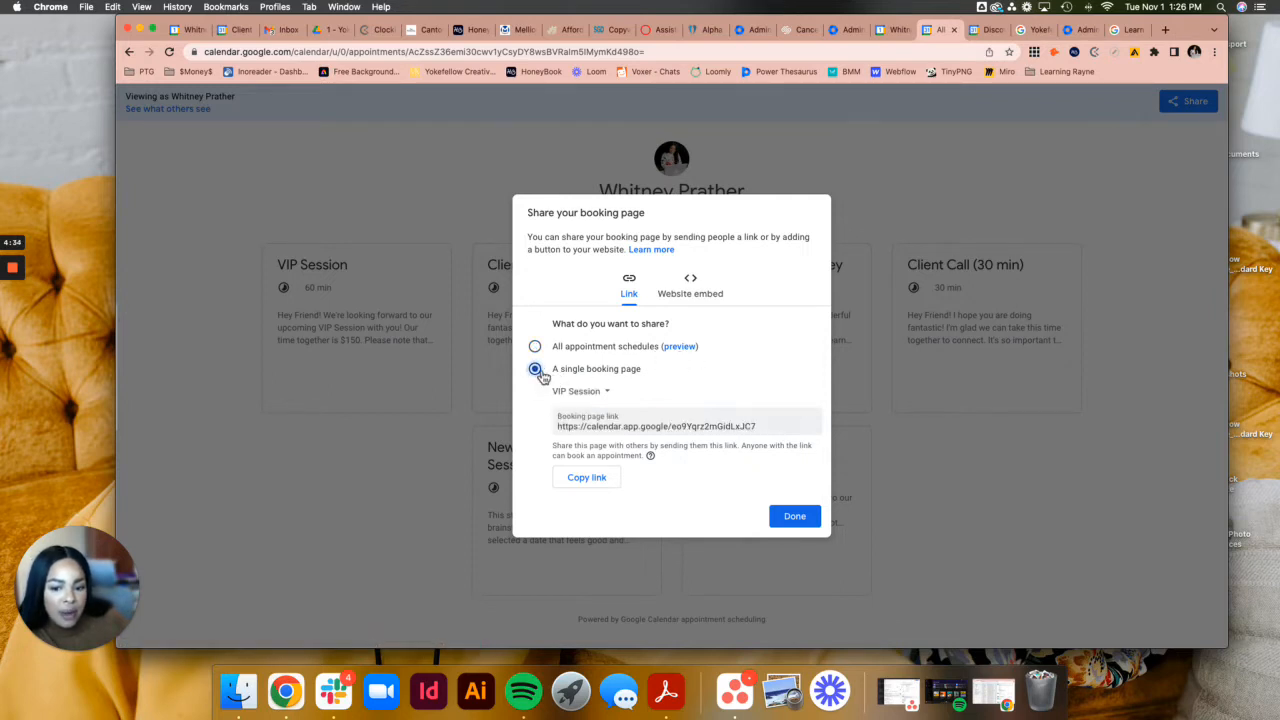
left_click(614, 398)
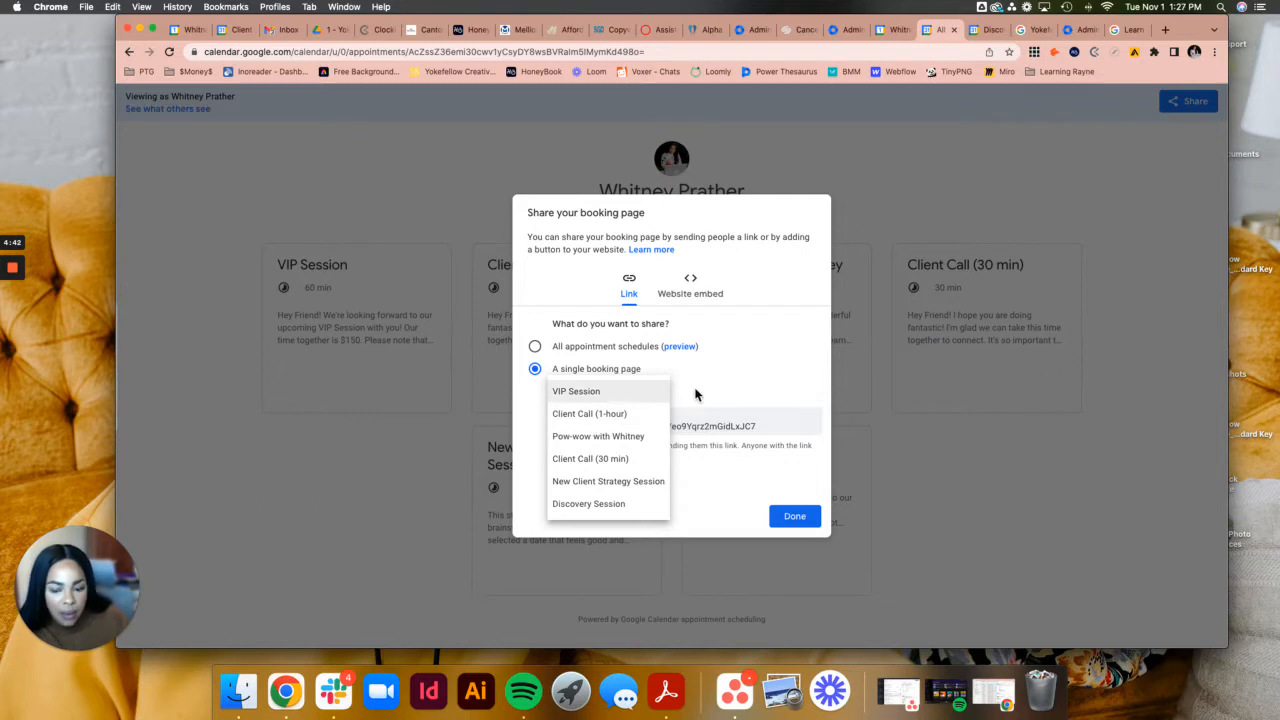
left_click(698, 396)
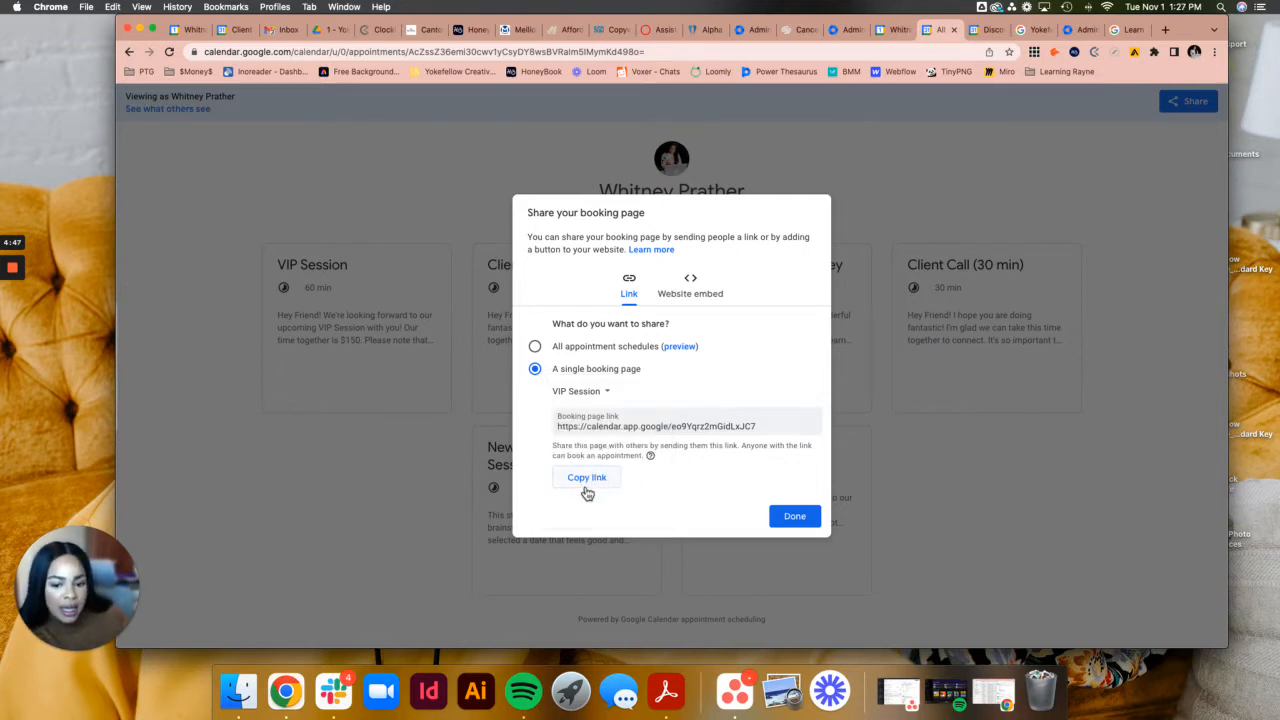
- Set up a website embed for all appointment schedules and expand the popup button's settings
left_click(688, 298)
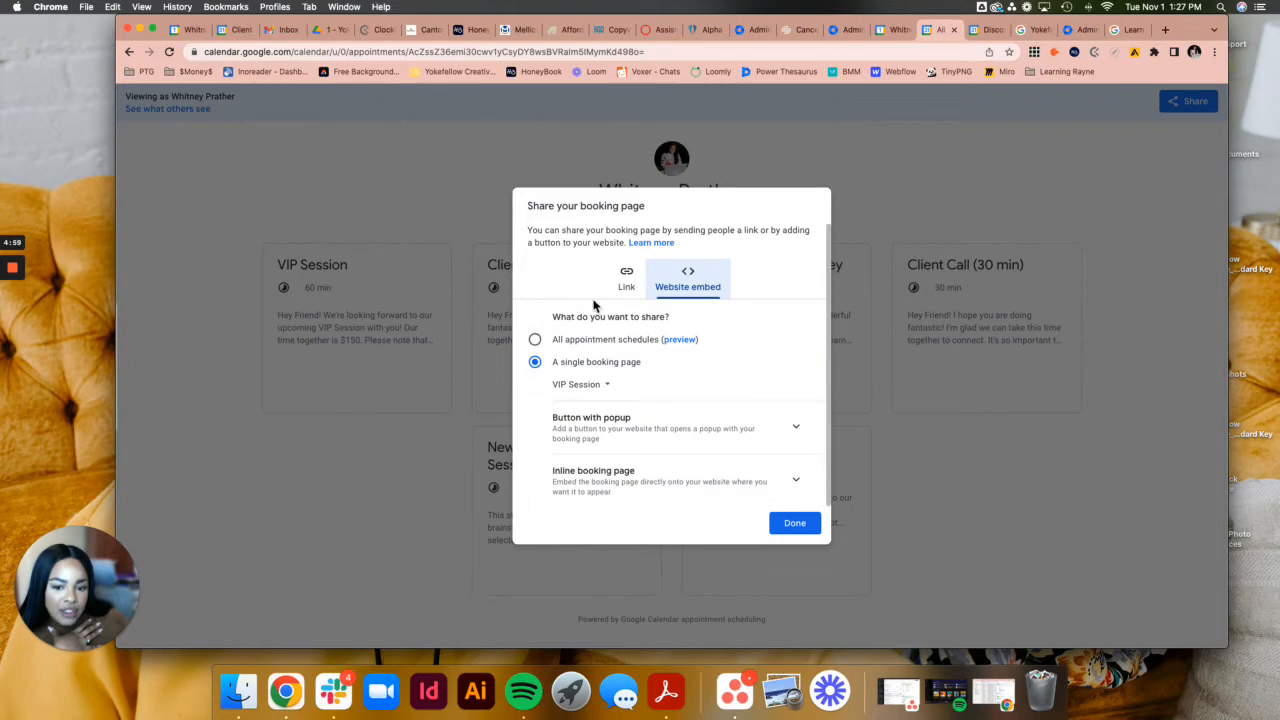
left_click(537, 342)
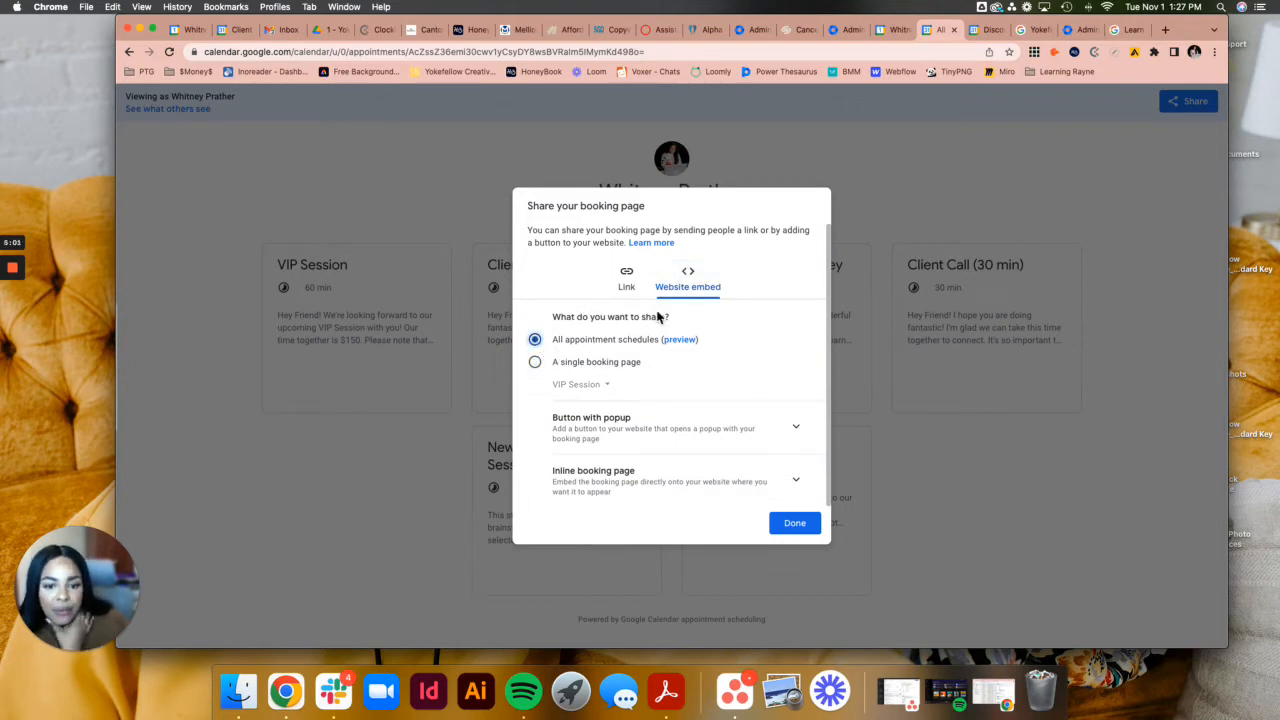
left_click(766, 426)
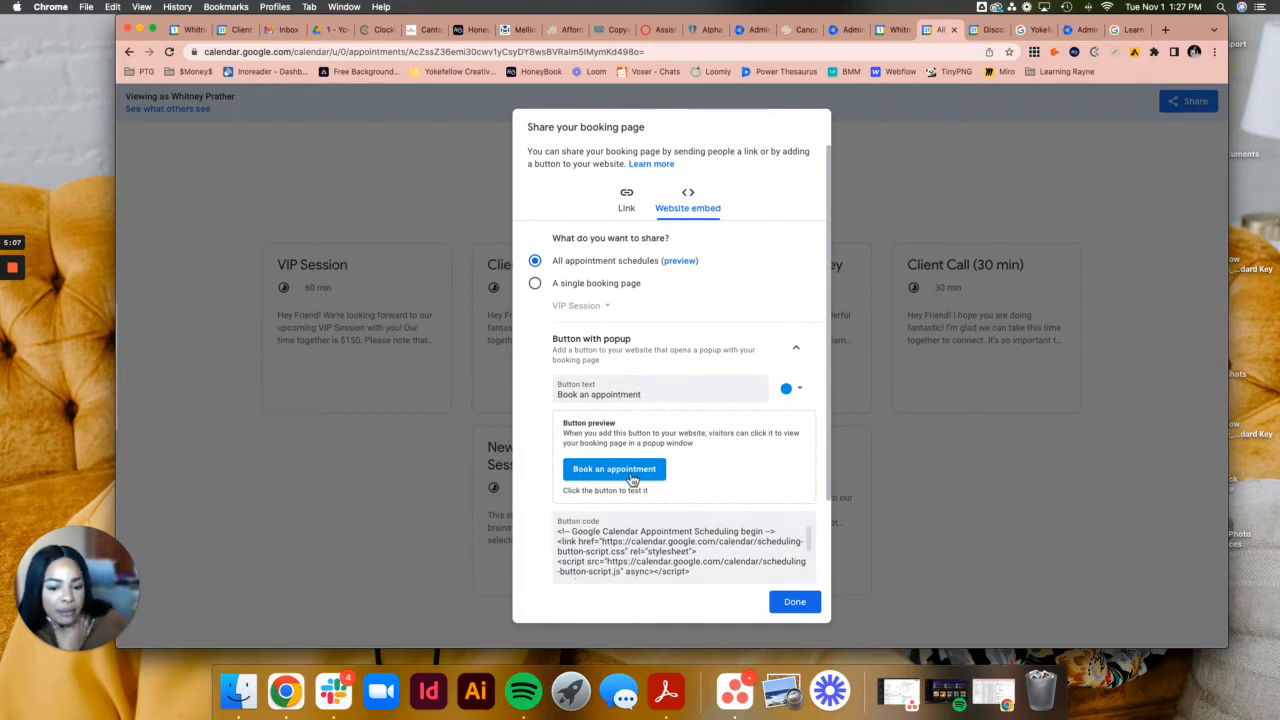
- Set the popup button's text to "Get your VIP Session Now!"
triple_click(600, 396)
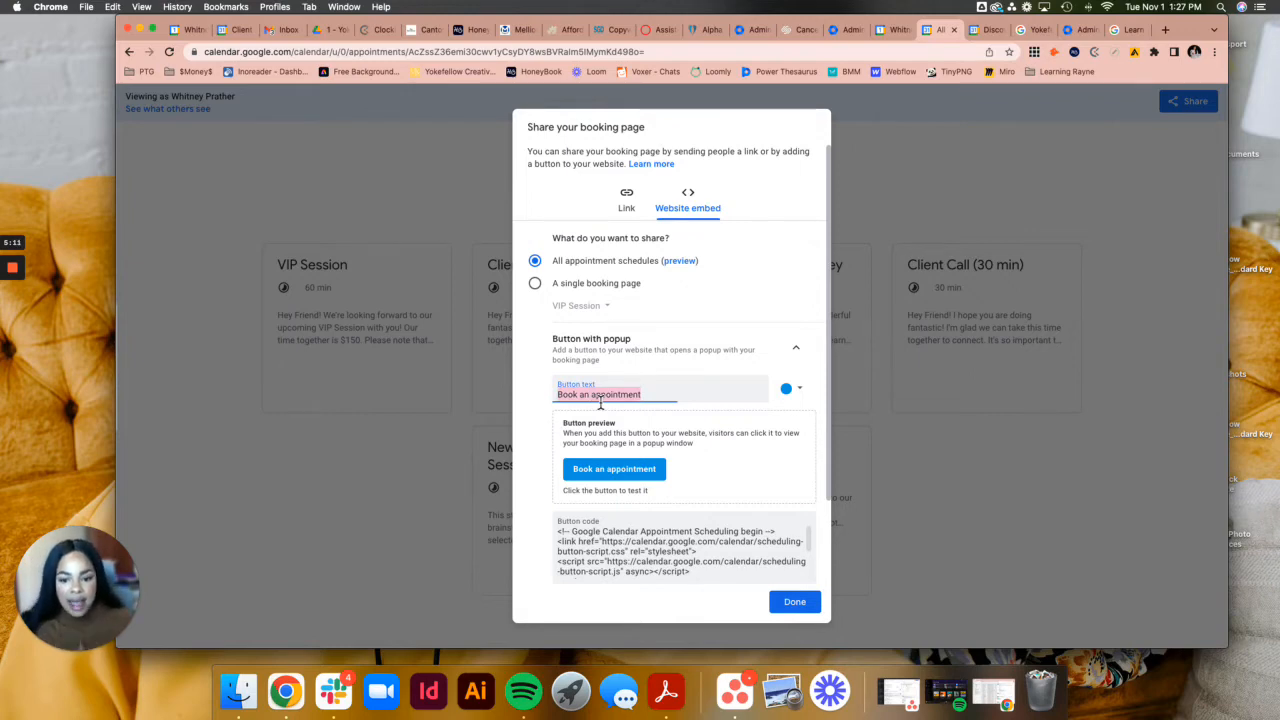
type("Get your ")
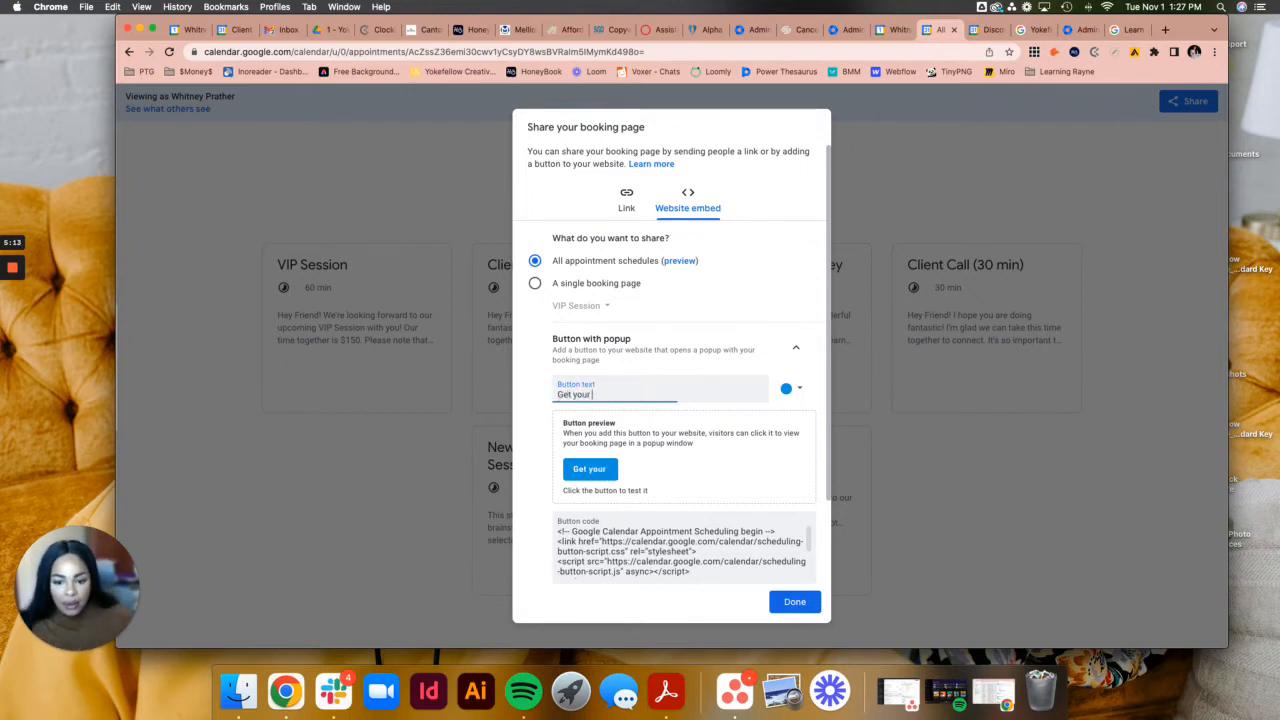
type("VIP Sessi")
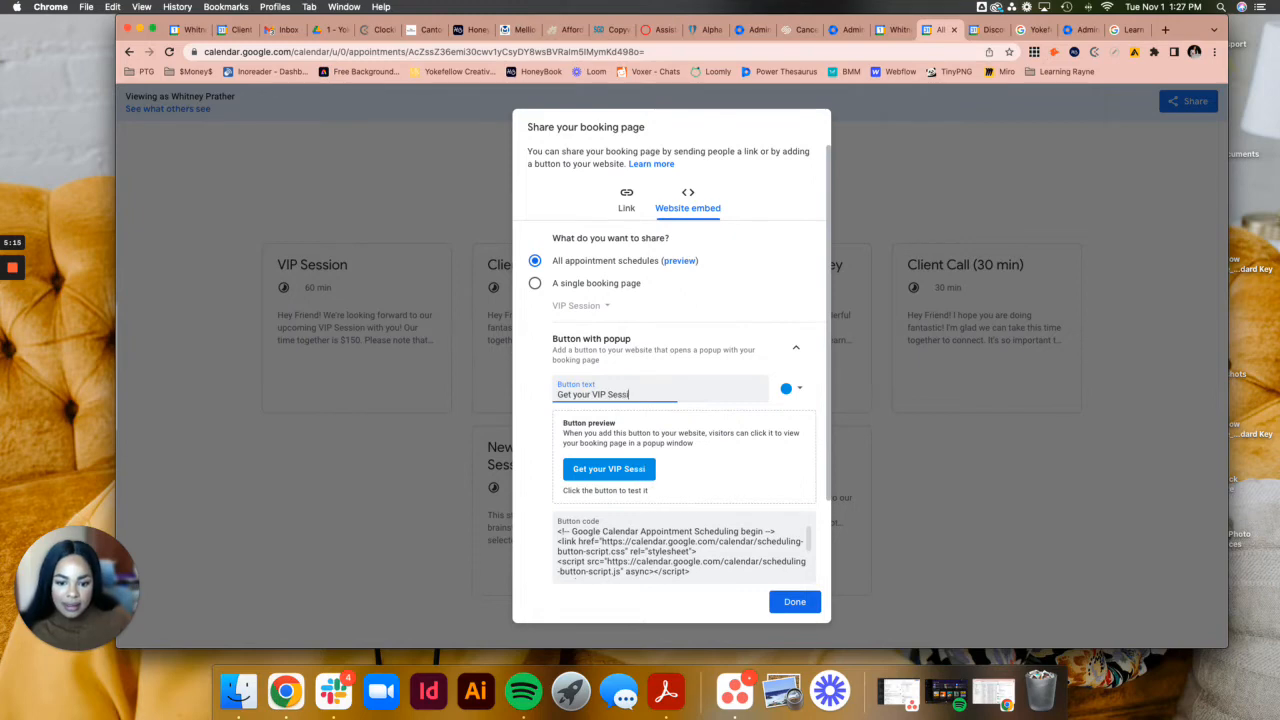
type("on NOw")
key("BackSpace")
key("BackSpace")
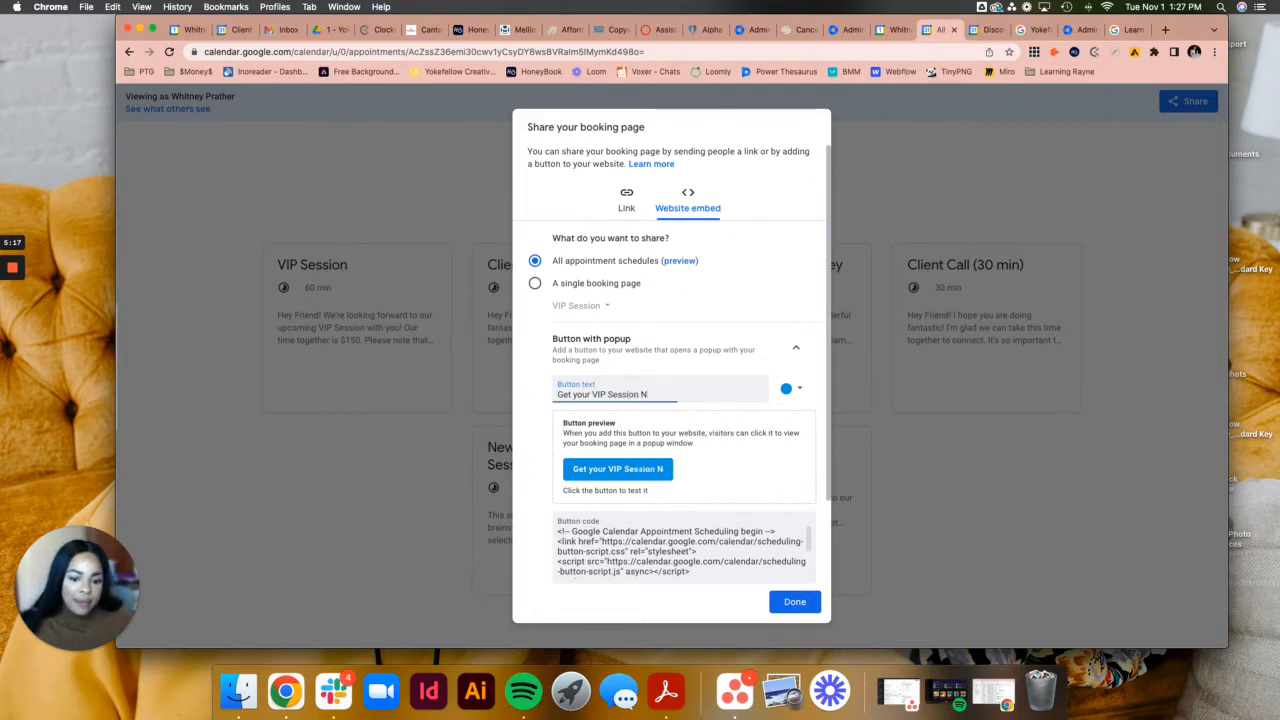
type("ow!")
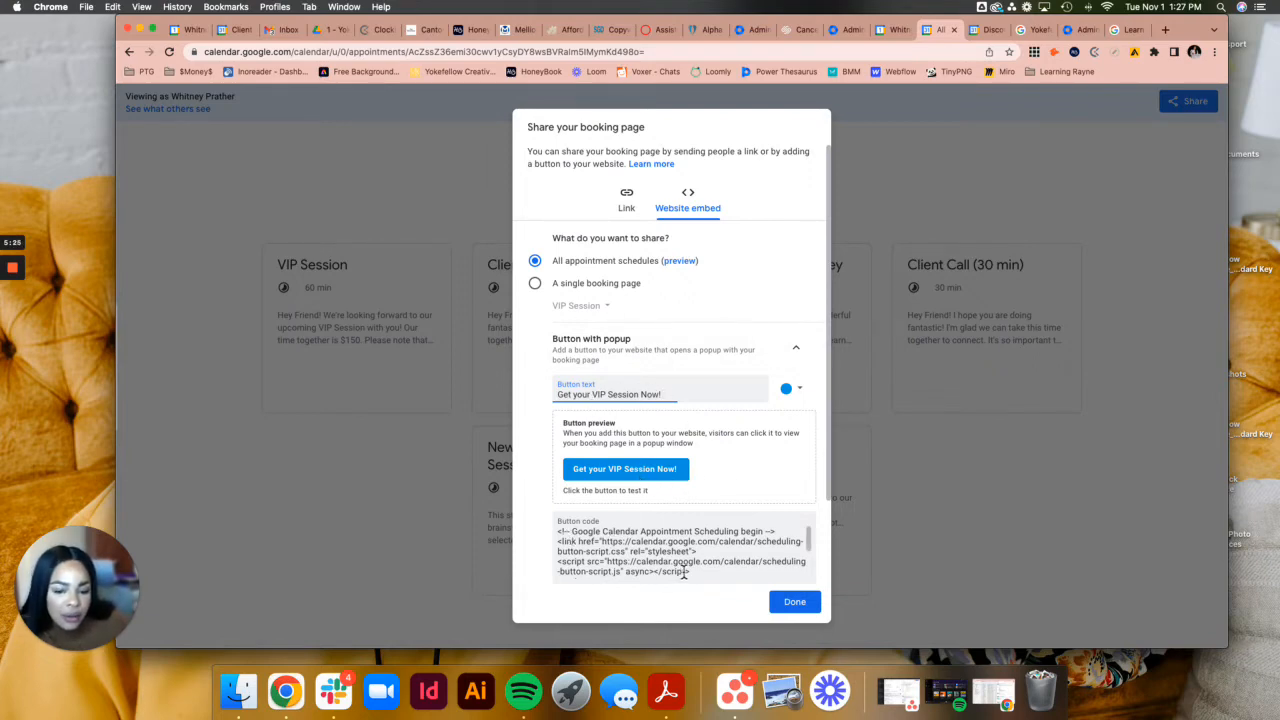
- Collapse the popup button's settings and show the embed code for the inline booking page
left_click(793, 350)
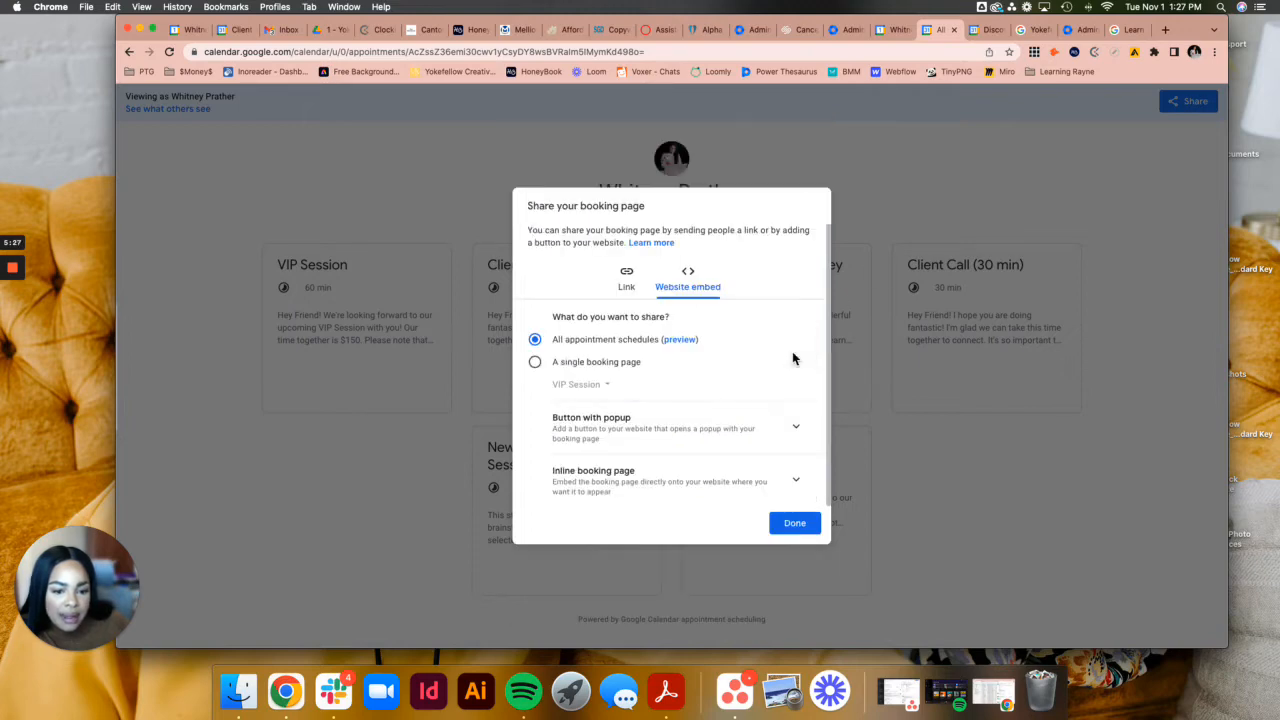
left_click(770, 485)
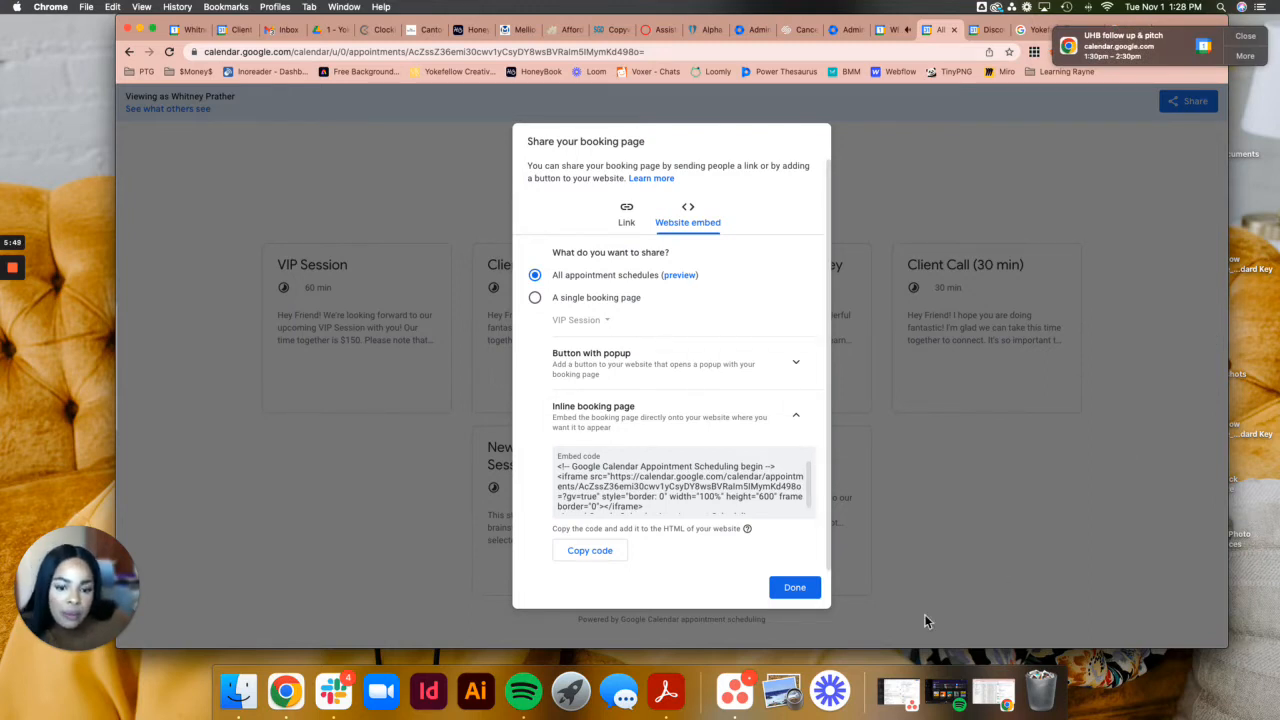
- View the rest of the inline booking page's embed code, collapse that section and close the sharing dialog
scroll(690, 480, "down", 2)
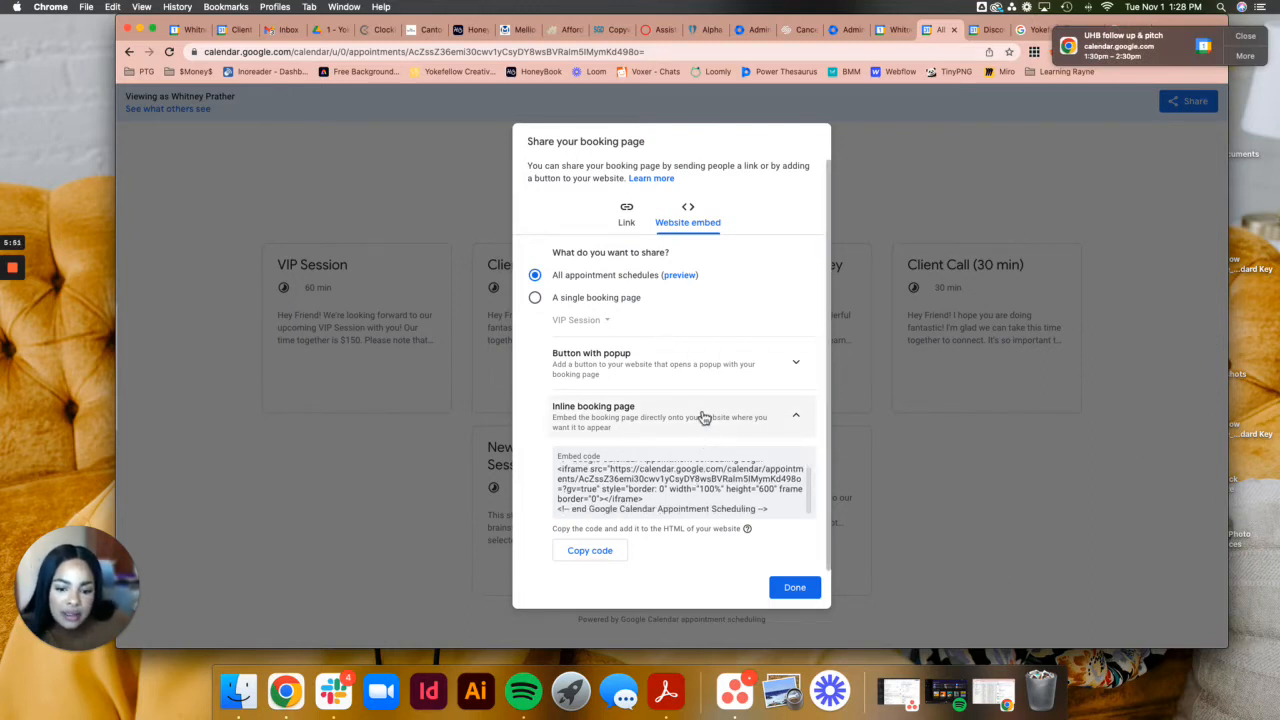
left_click(795, 416)
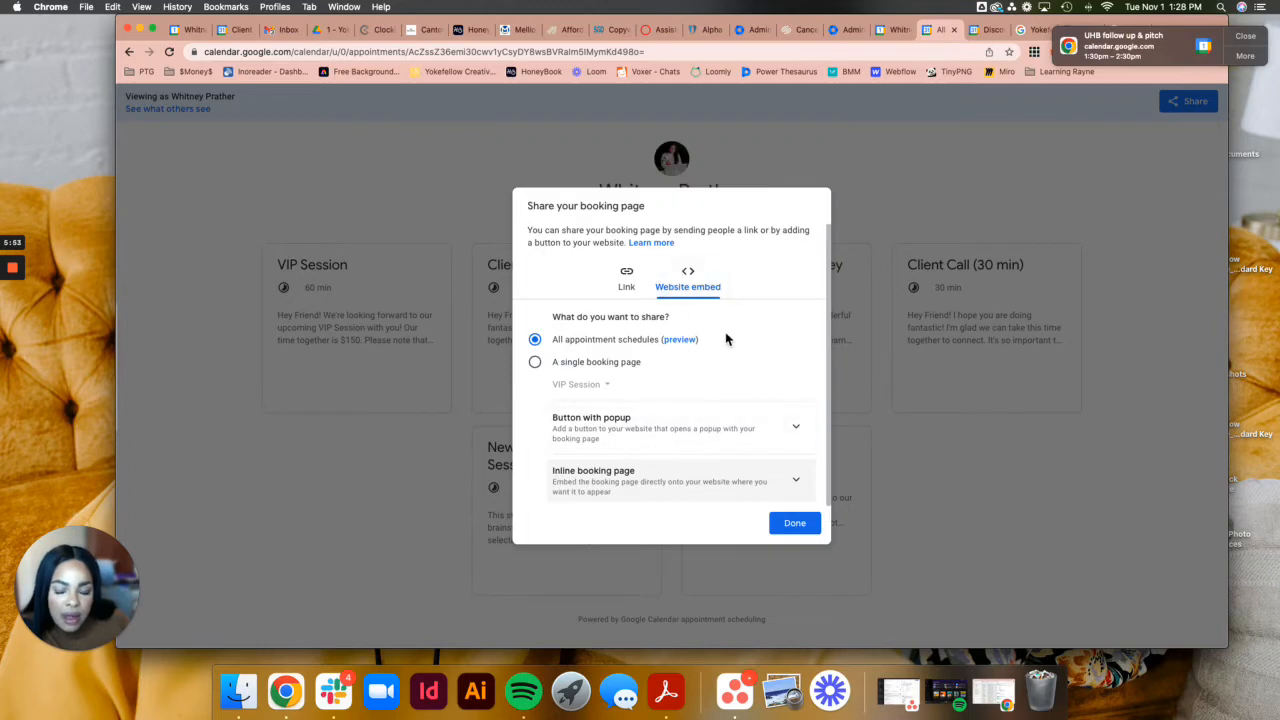
left_click(794, 523)
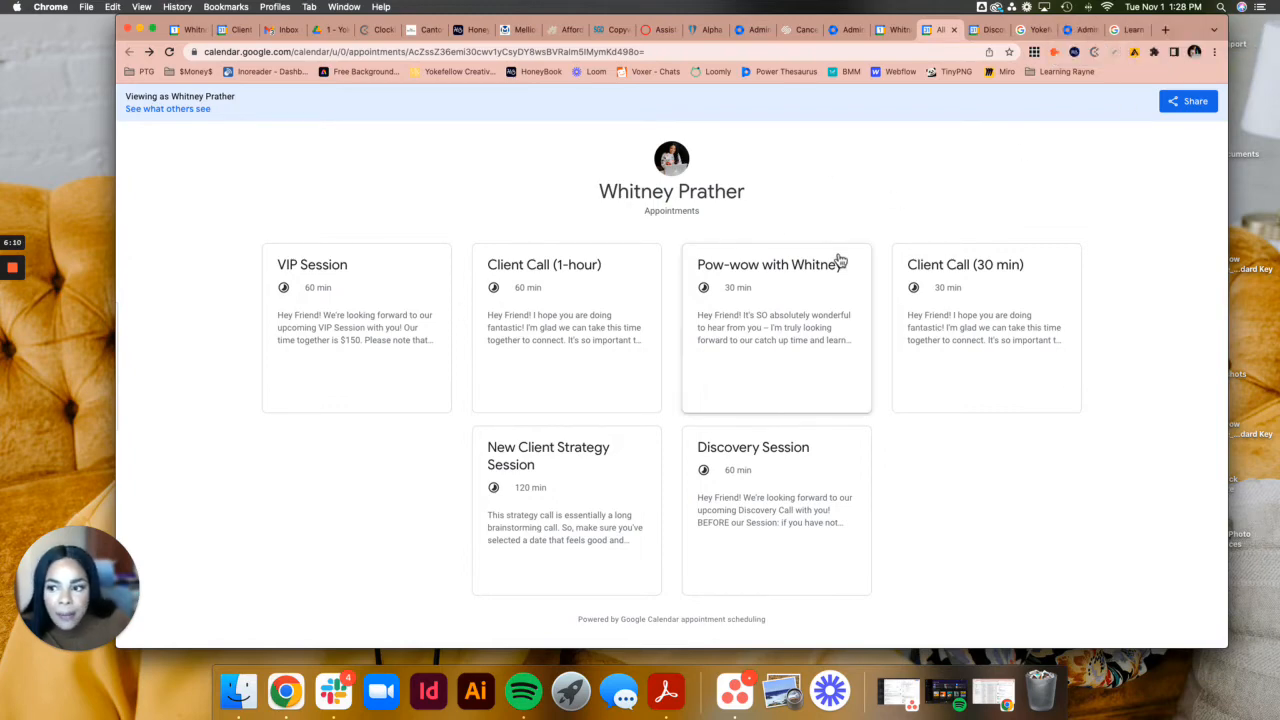
- Return to the calendar's week view, close the Discovery Session details and look over the week's appointment slots
left_click(897, 33)
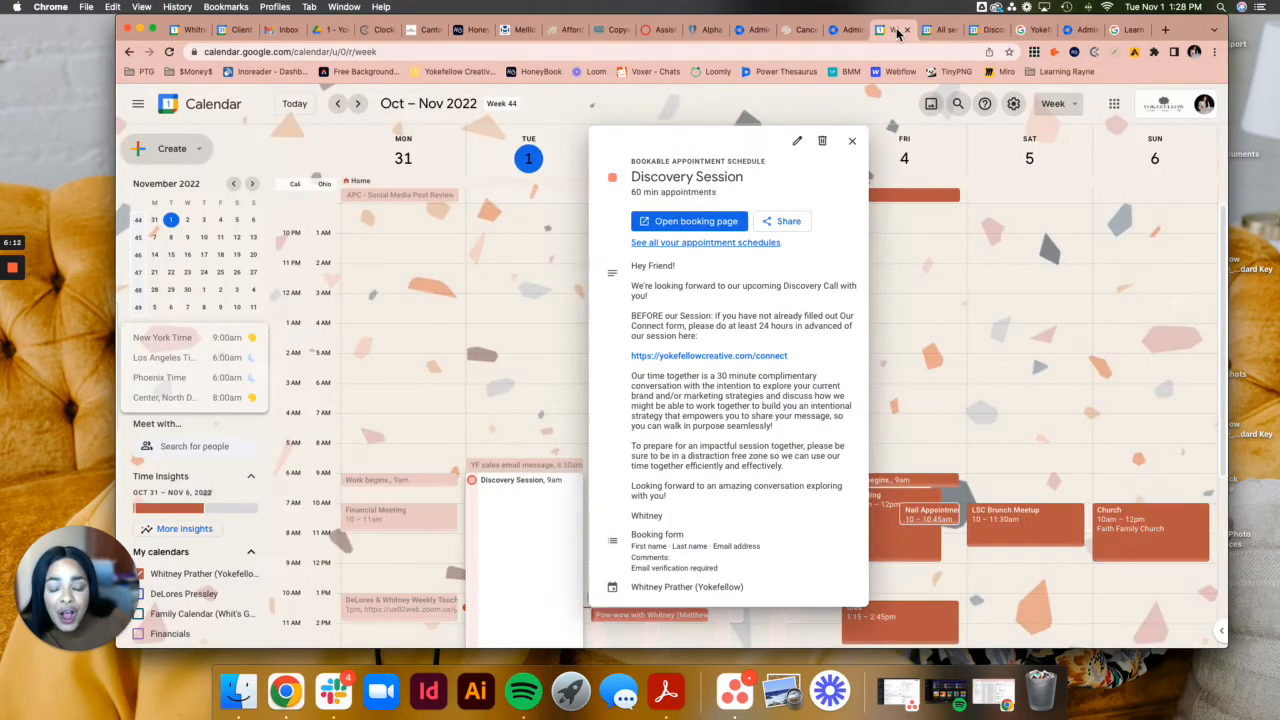
left_click(852, 141)
scroll(480, 516, "down", 2)
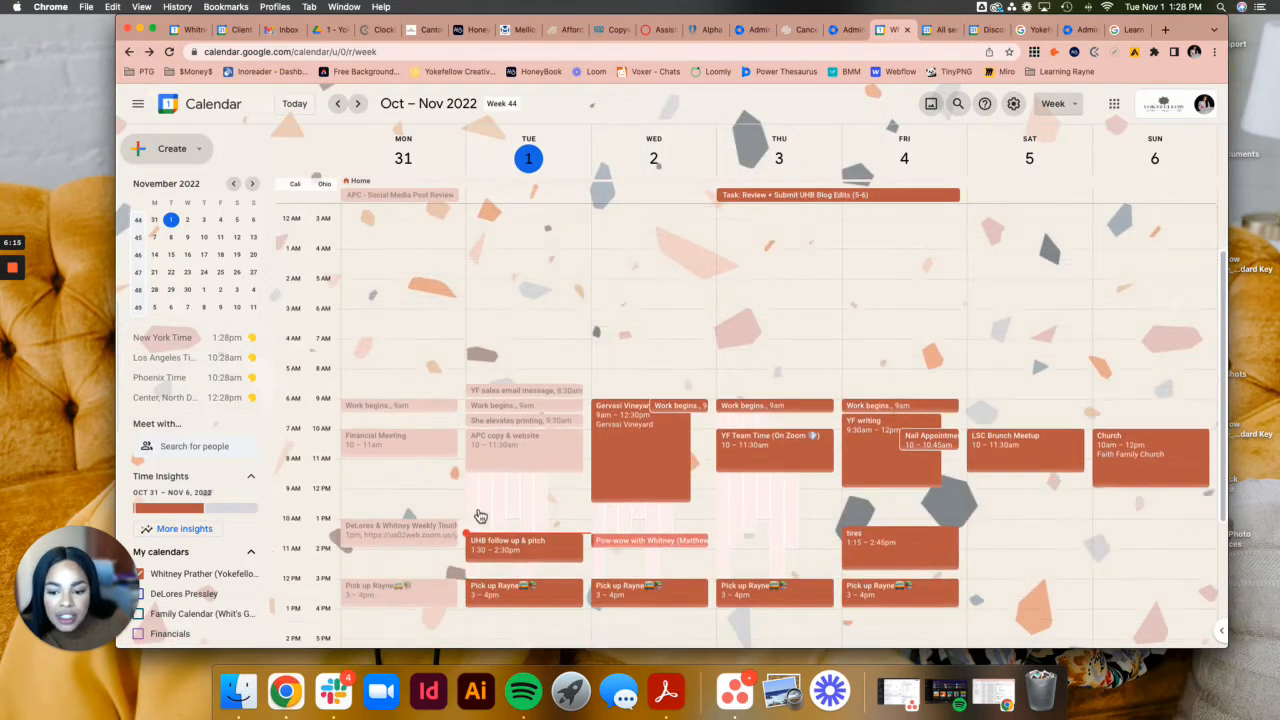
scroll(480, 516, "down", 1)
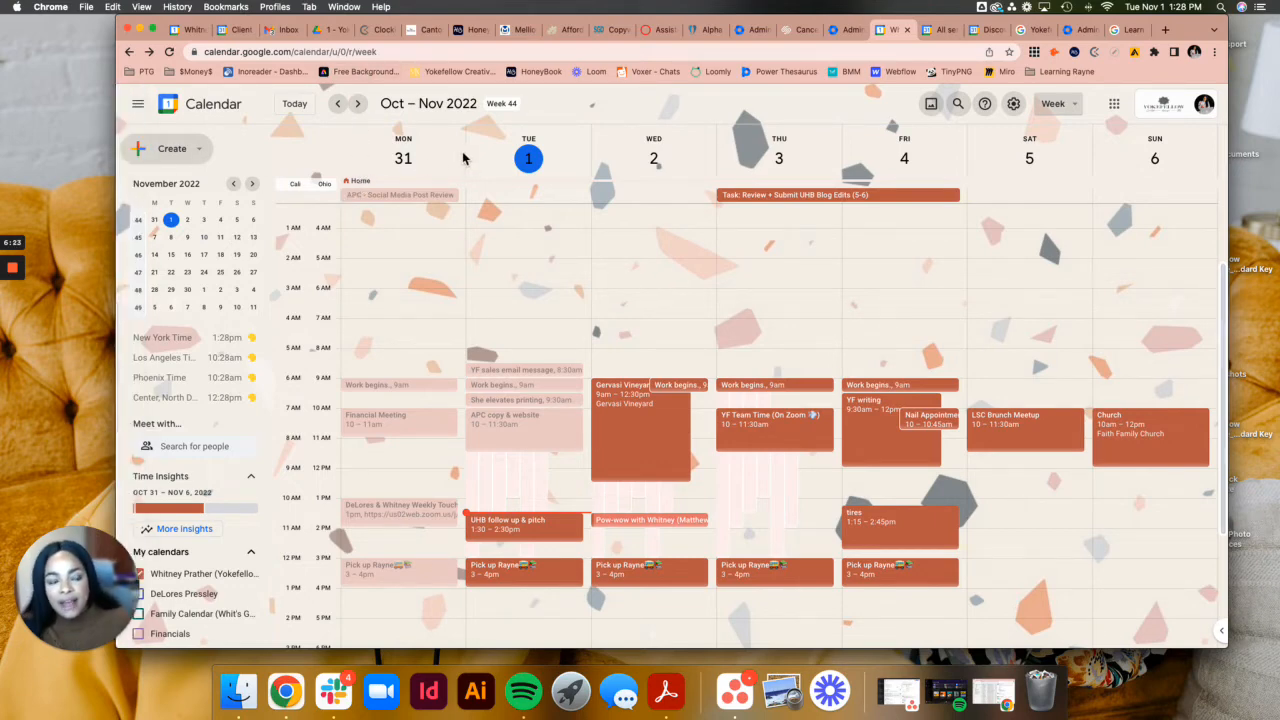
left_click(1114, 106)
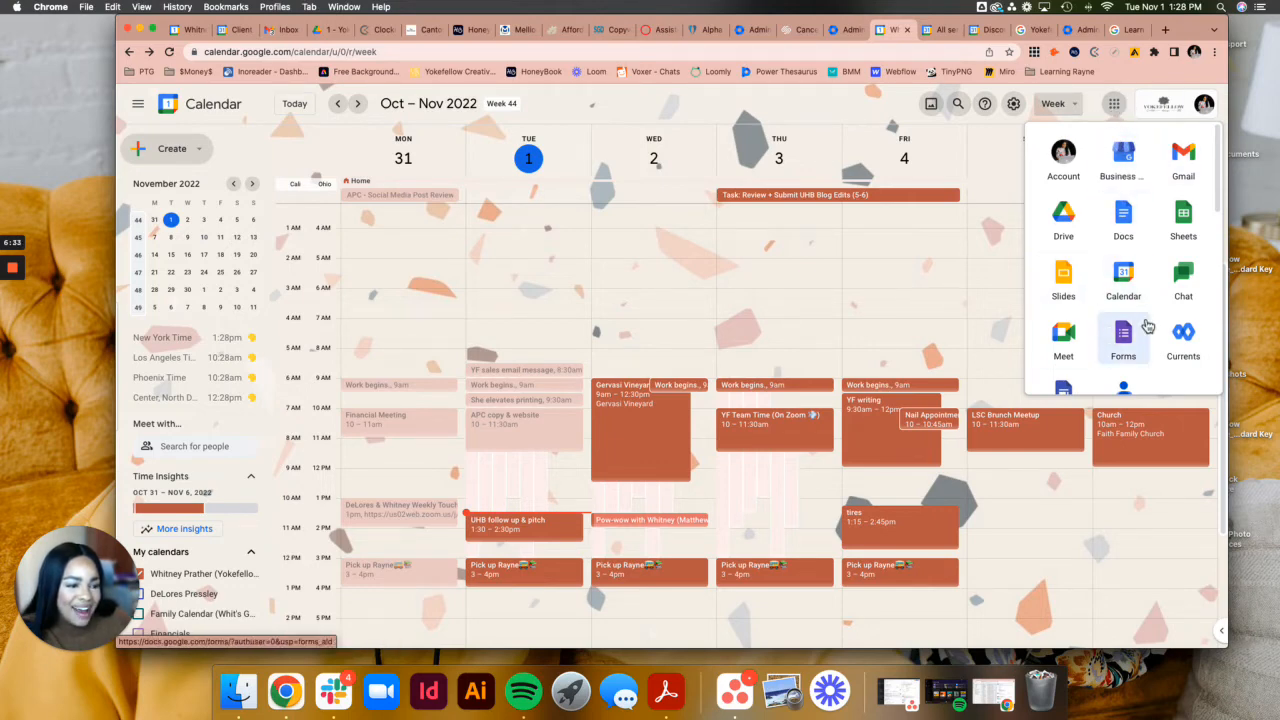
scroll(1135, 325, "down", 3)
scroll(1142, 315, "up", 3)
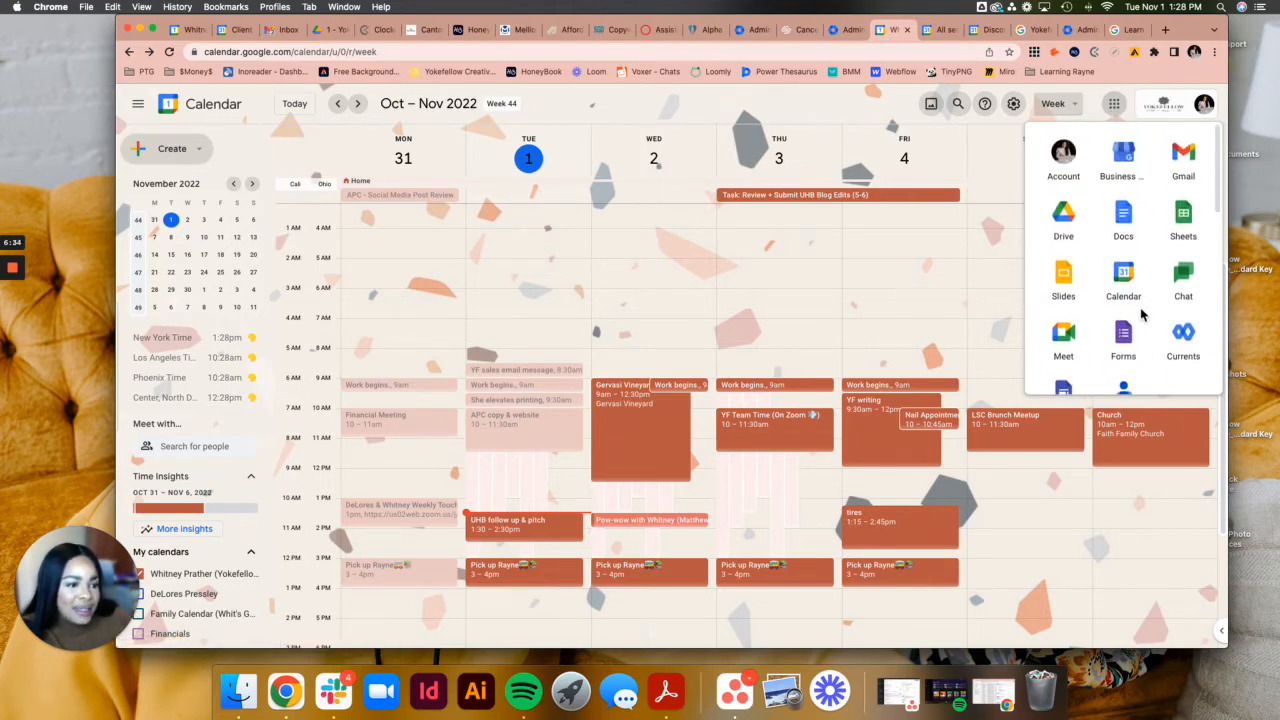
left_click(758, 52)
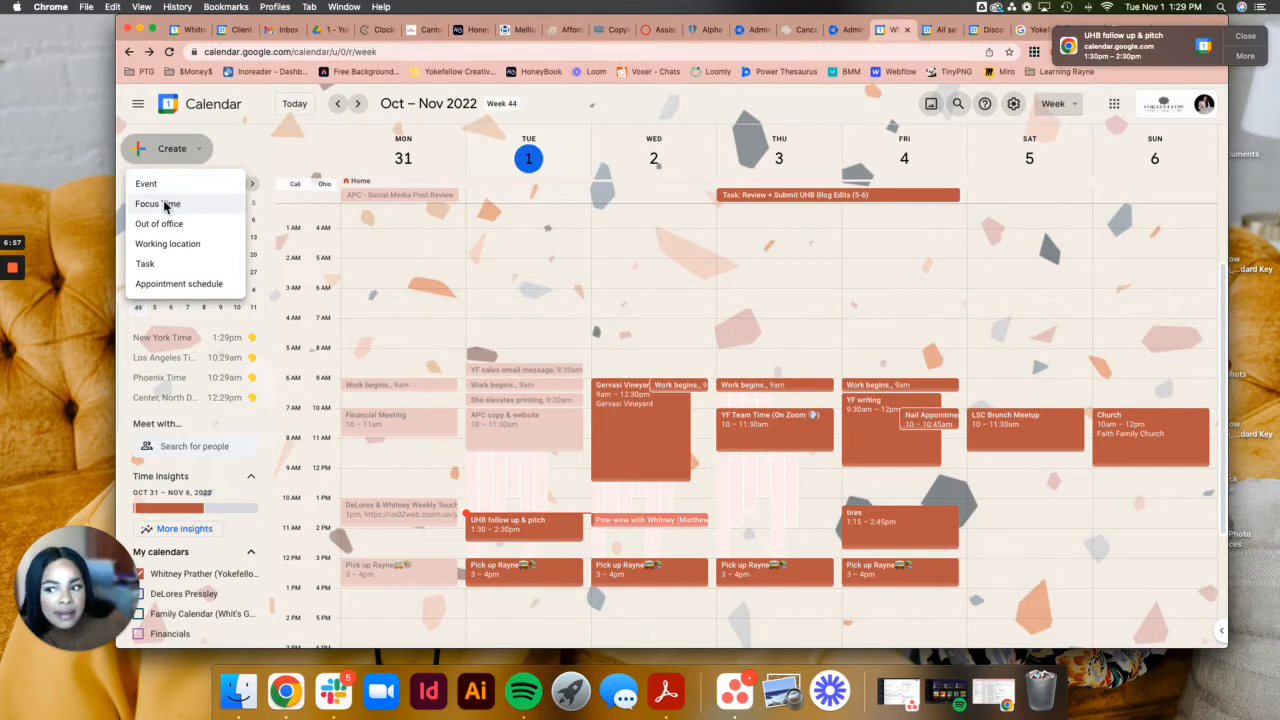
- Create a new appointment schedule titled "Sales Call" with an appointment duration of 45 minutes
left_click(180, 284)
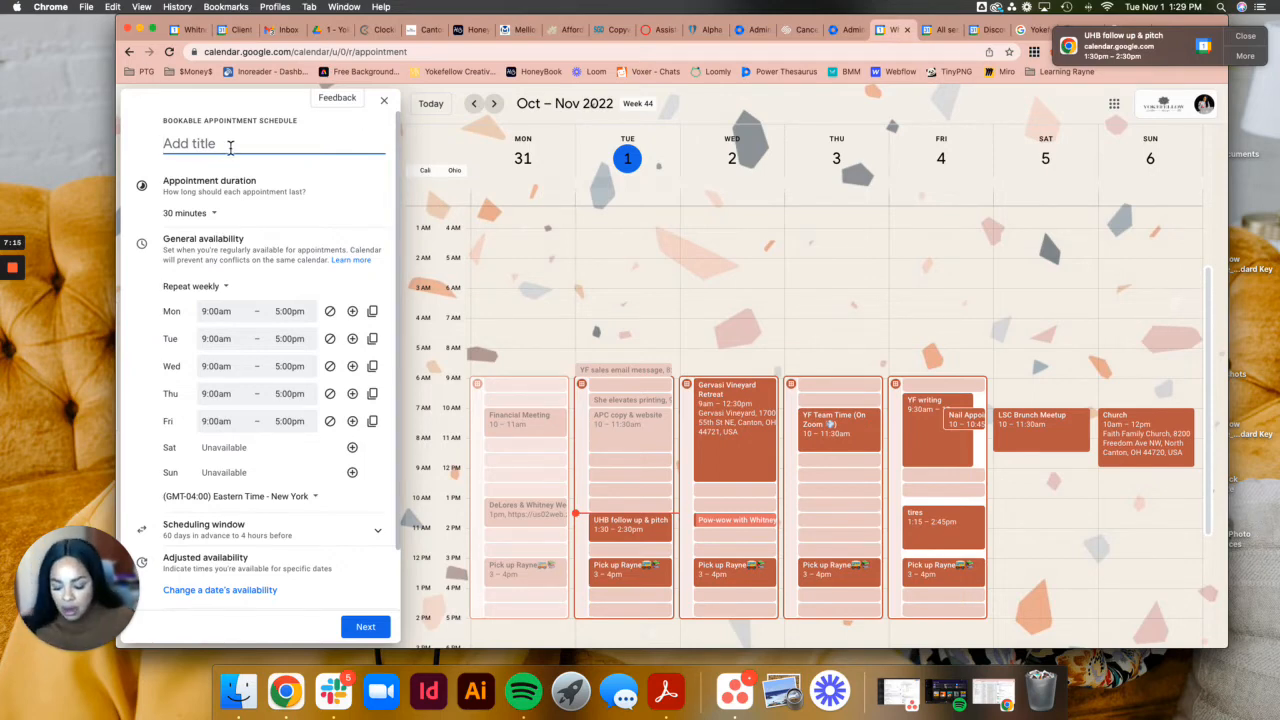
type("Sales Call")
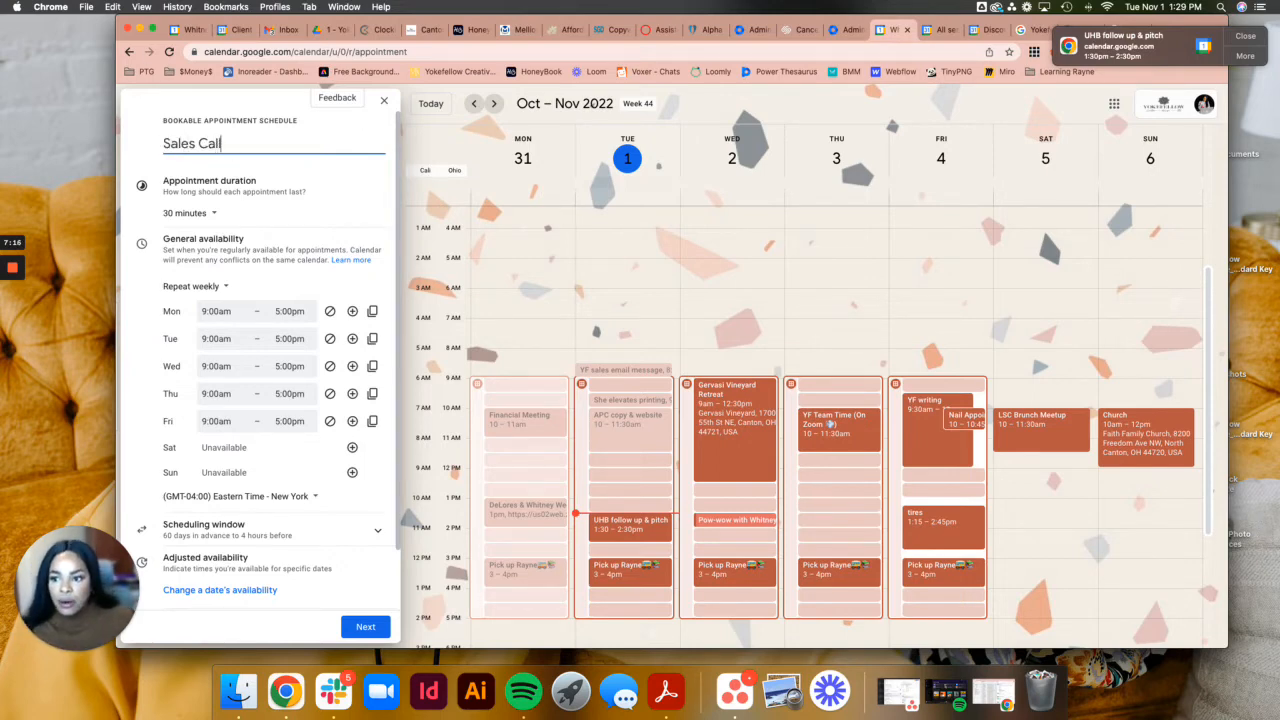
left_click(215, 215)
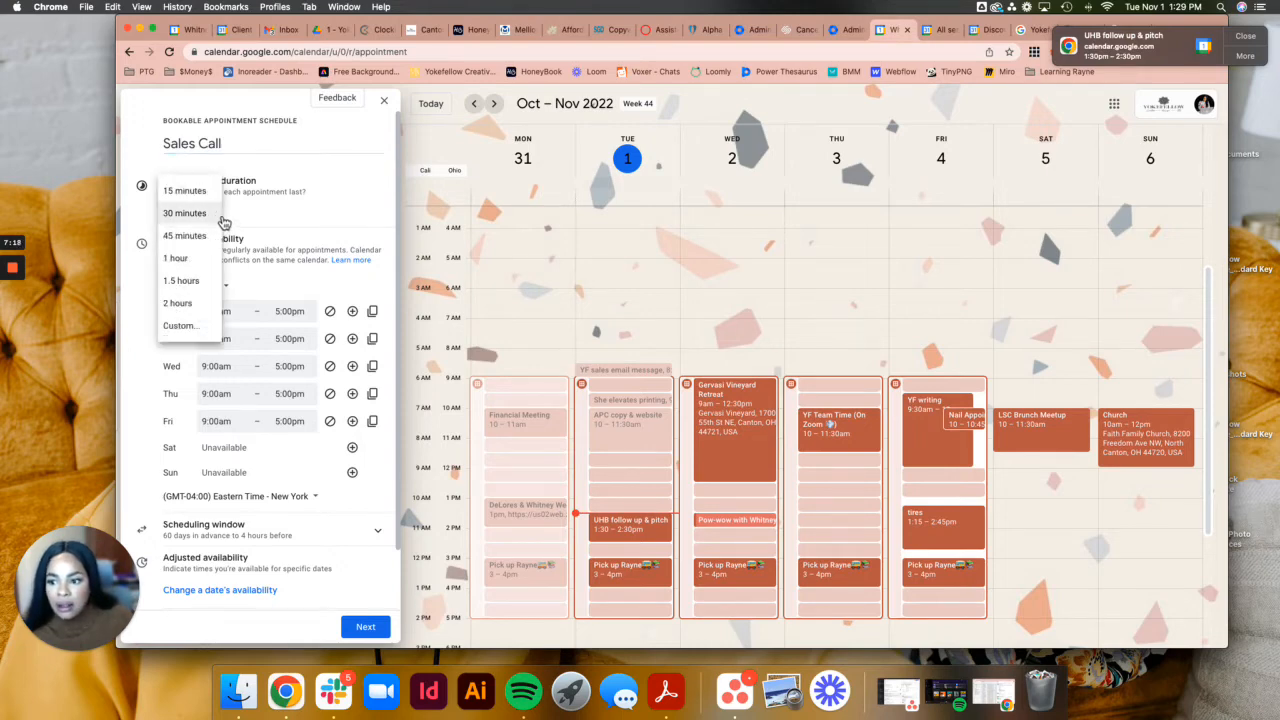
left_click(205, 237)
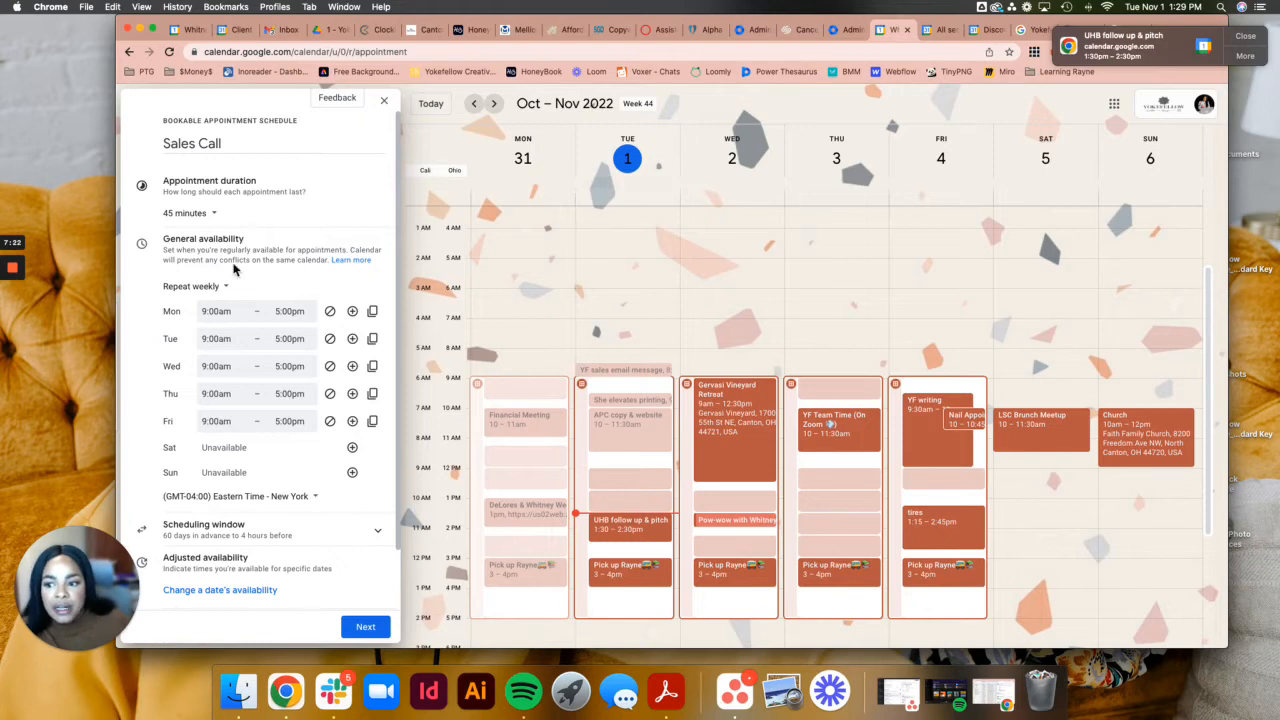
- Try the Does not repeat availability option, view its date picker and switch back to Repeat weekly
scroll(237, 268, "down", 1)
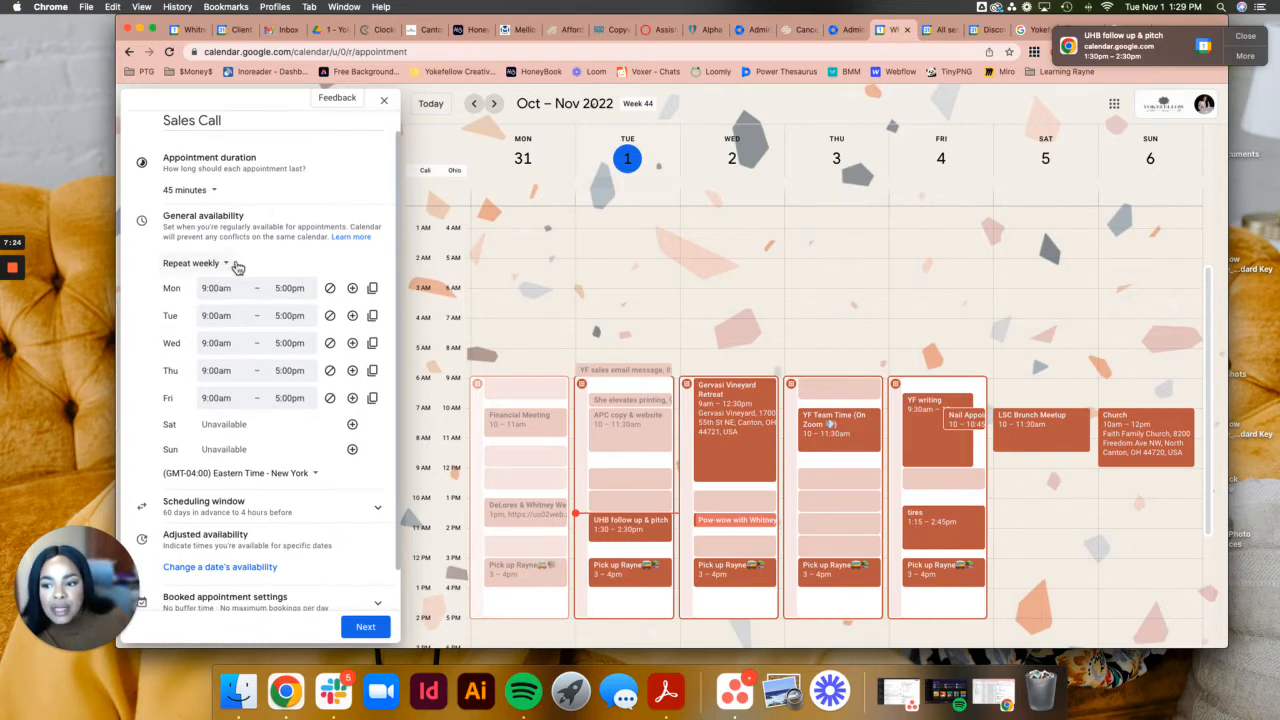
scroll(237, 268, "down", 1)
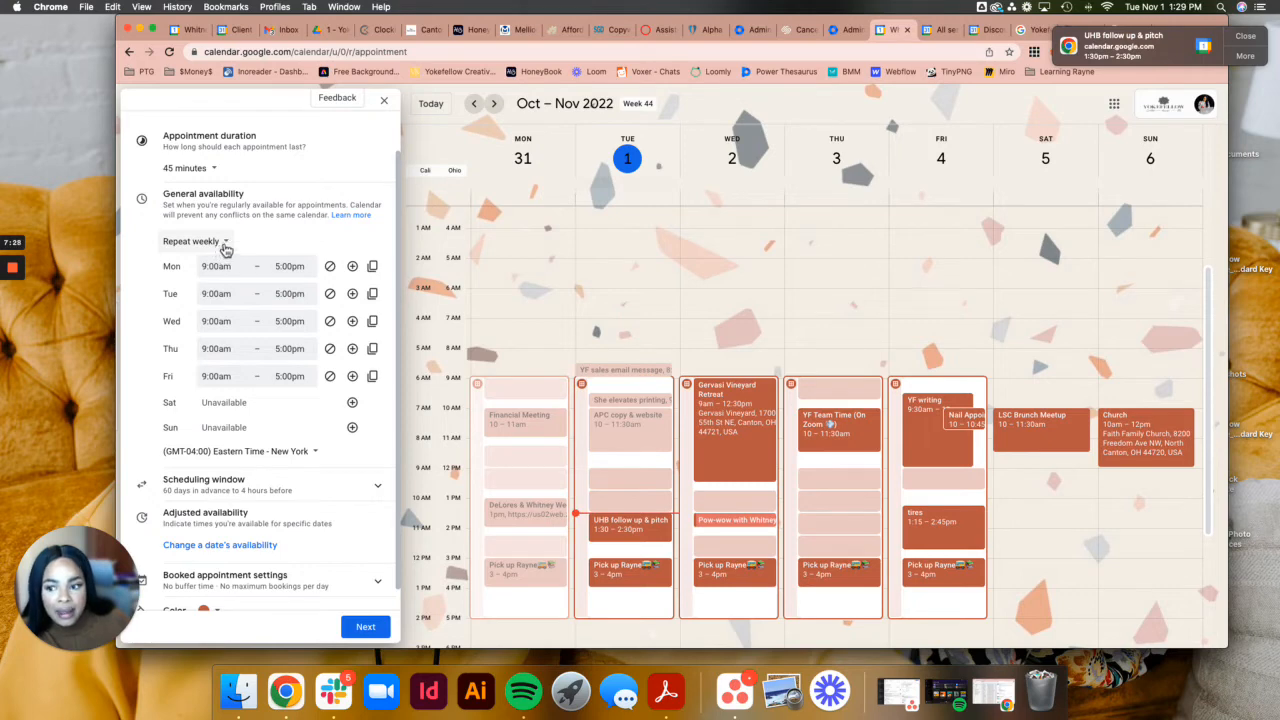
left_click(226, 243)
left_click(210, 221)
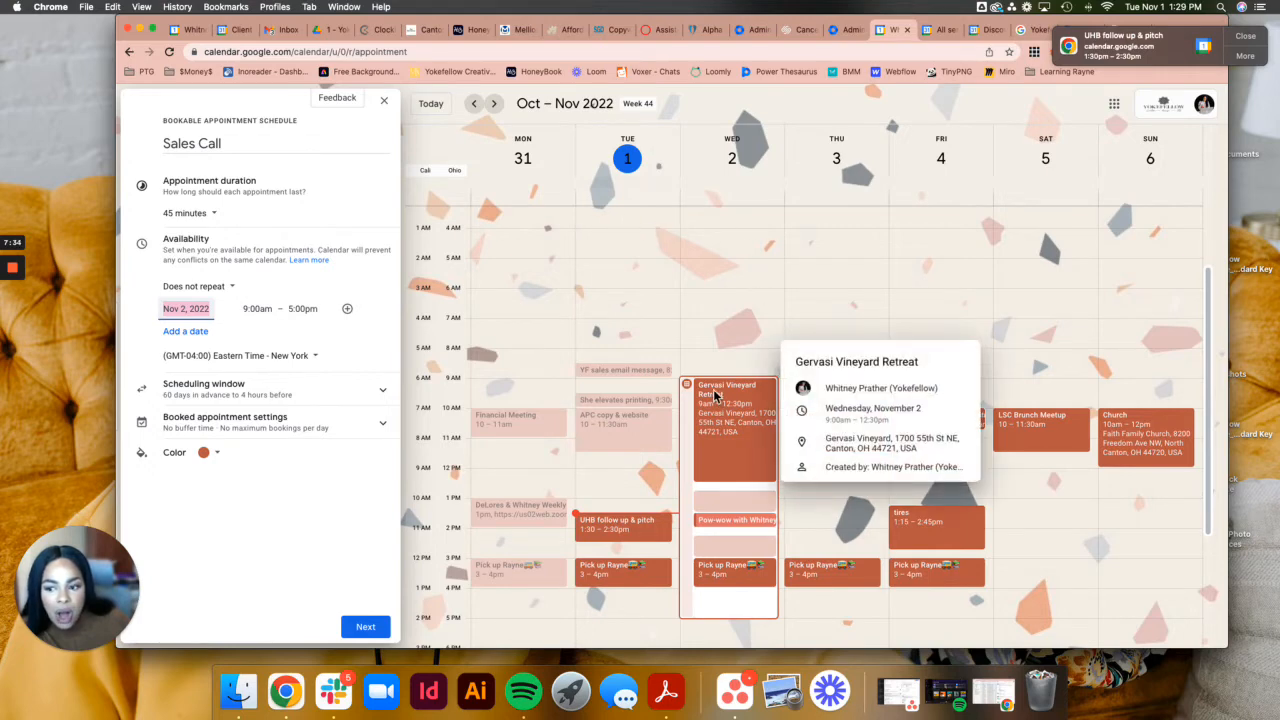
left_click(182, 311)
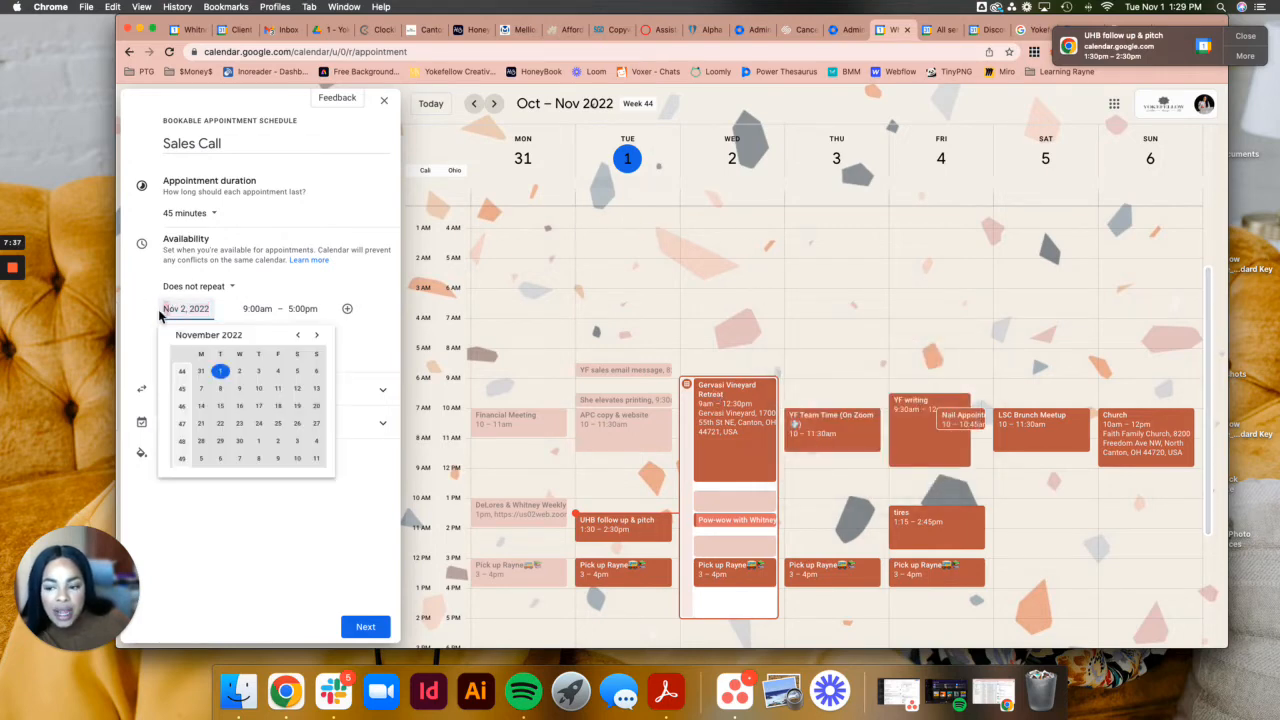
left_click(218, 290)
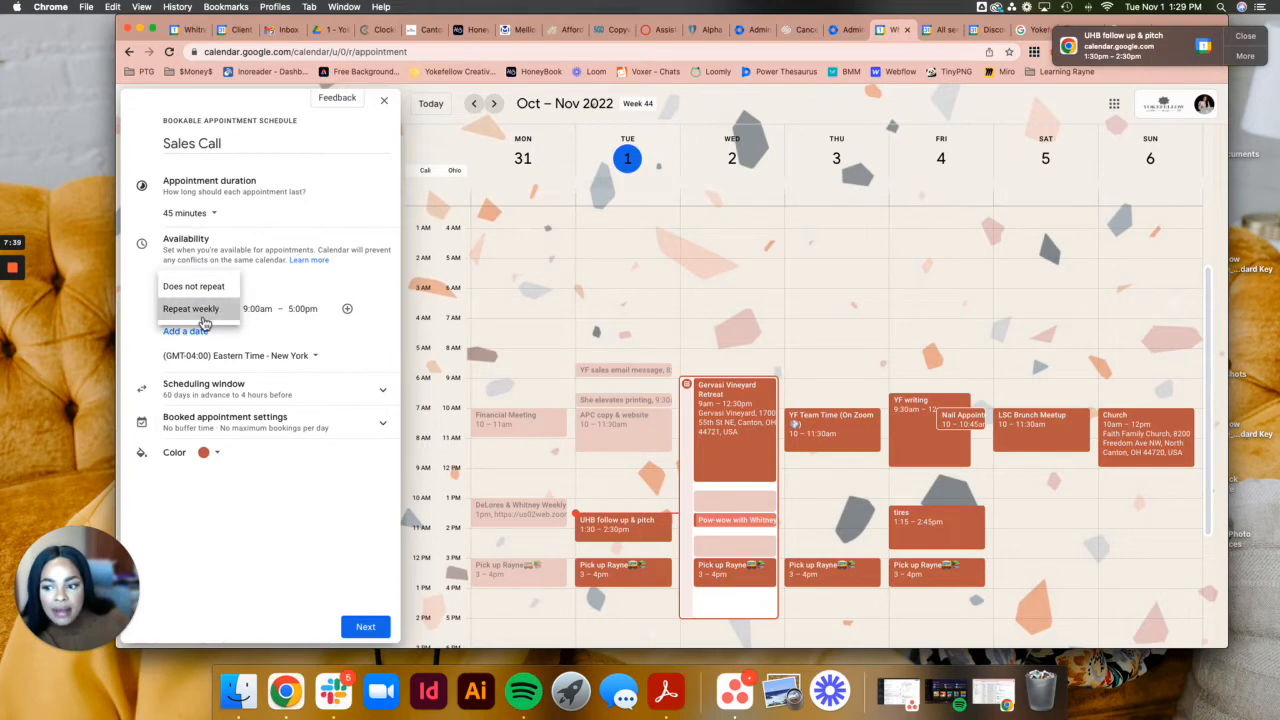
left_click(205, 308)
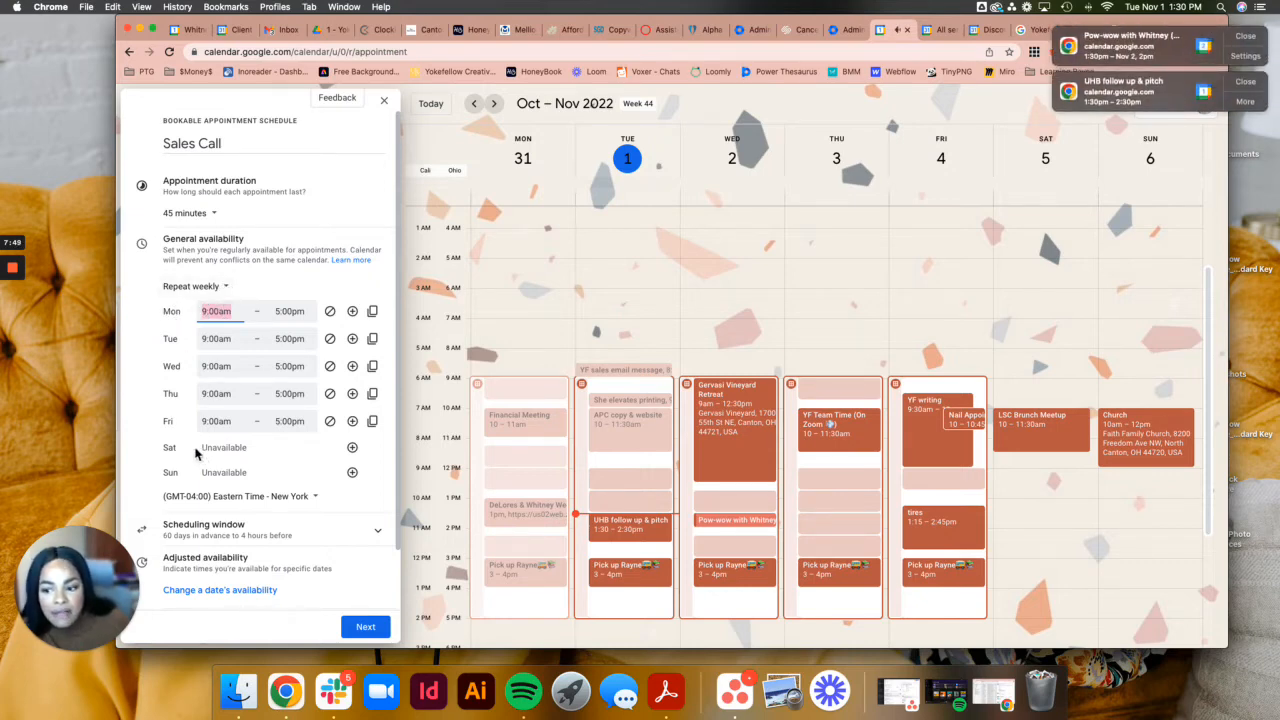
- Make Friday and Wednesday unavailable in the Sales Call schedule's weekly availability
left_click(330, 421)
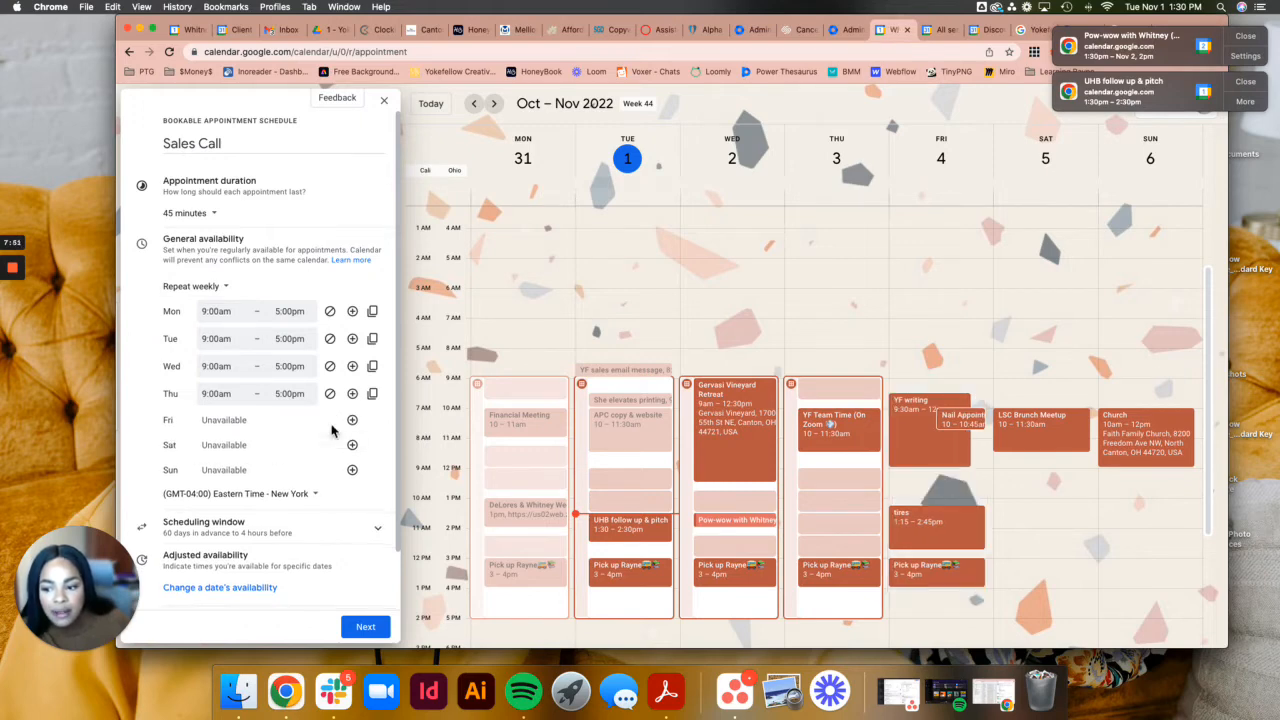
left_click(330, 366)
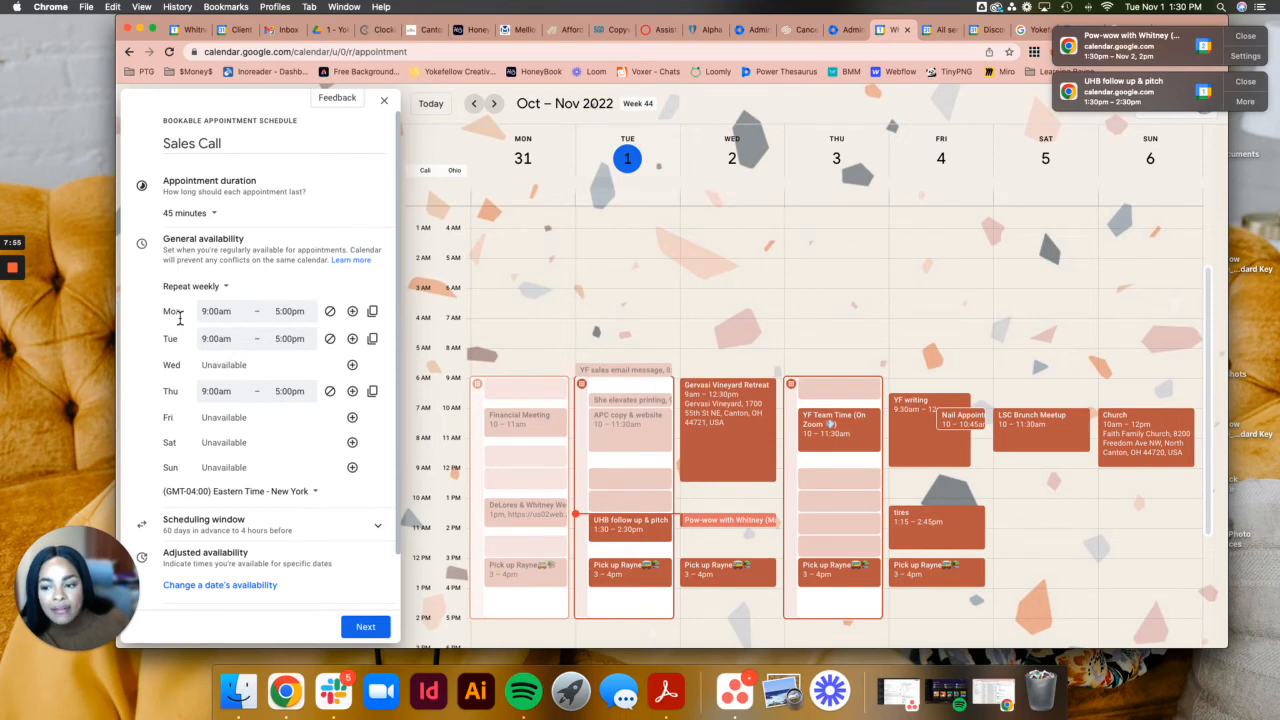
- Set the end of Monday's availability to 2:00pm
left_click(238, 312)
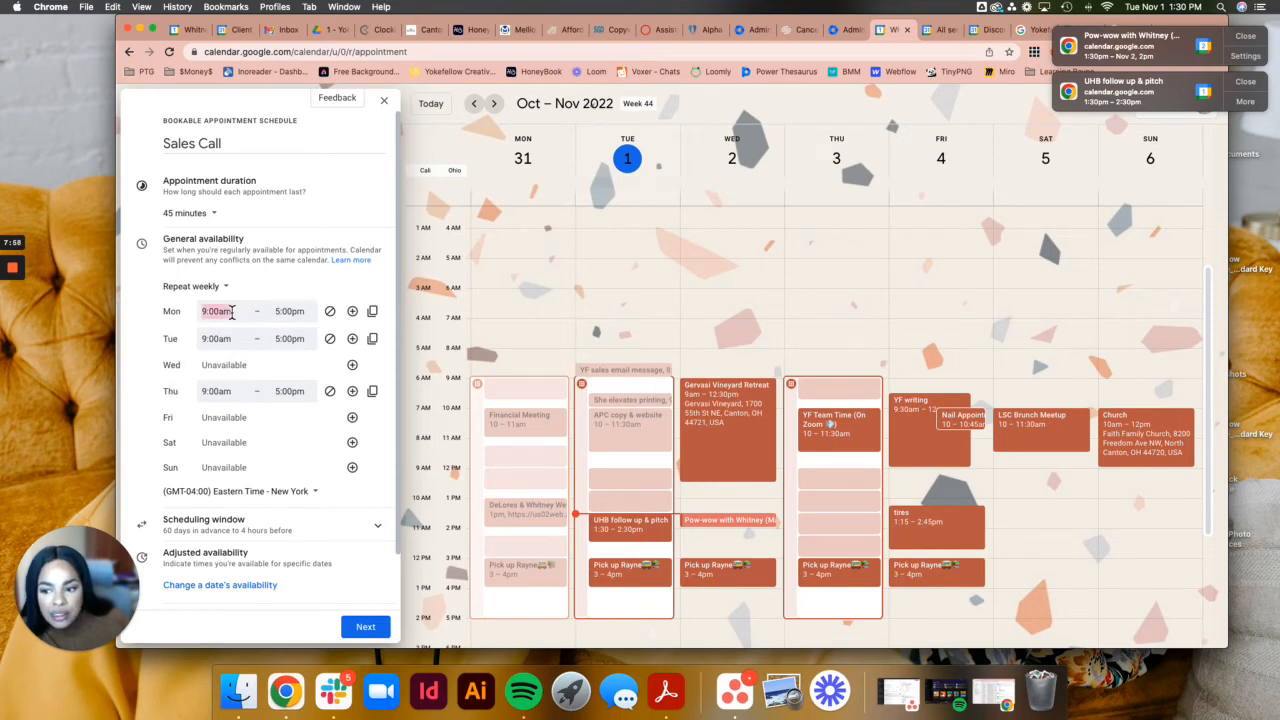
left_click(283, 312)
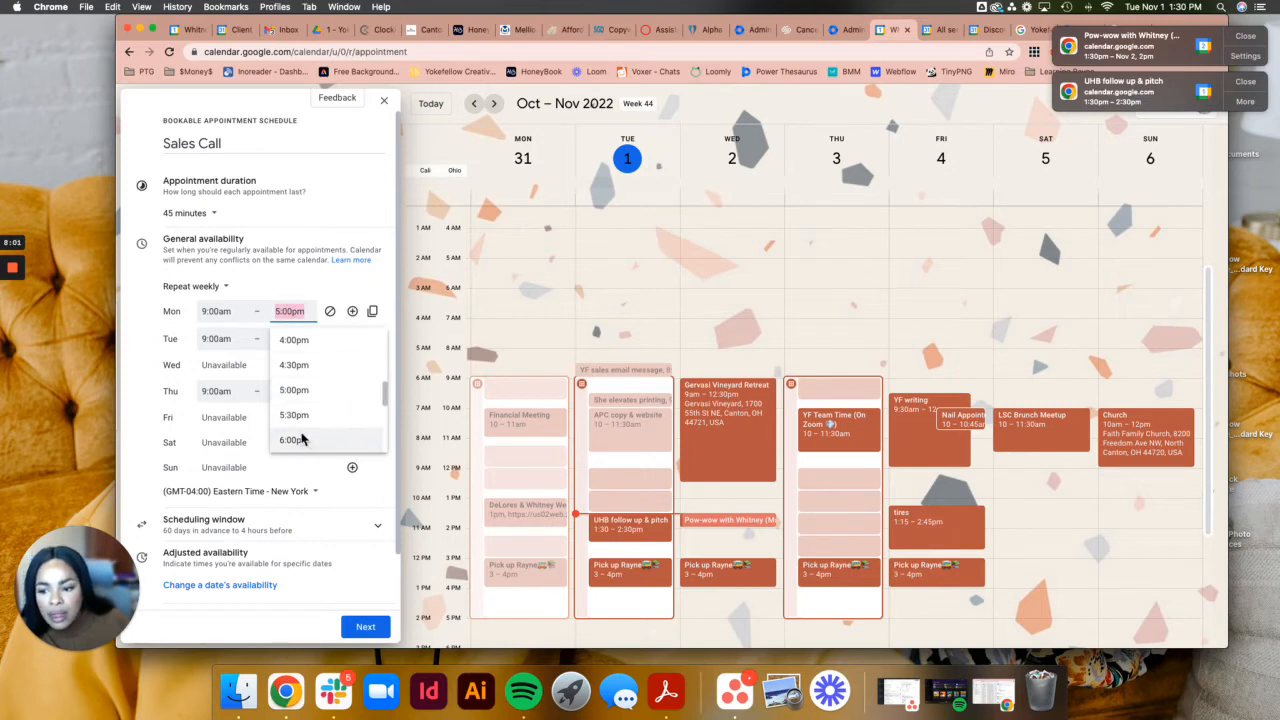
scroll(301, 436, "up", 6)
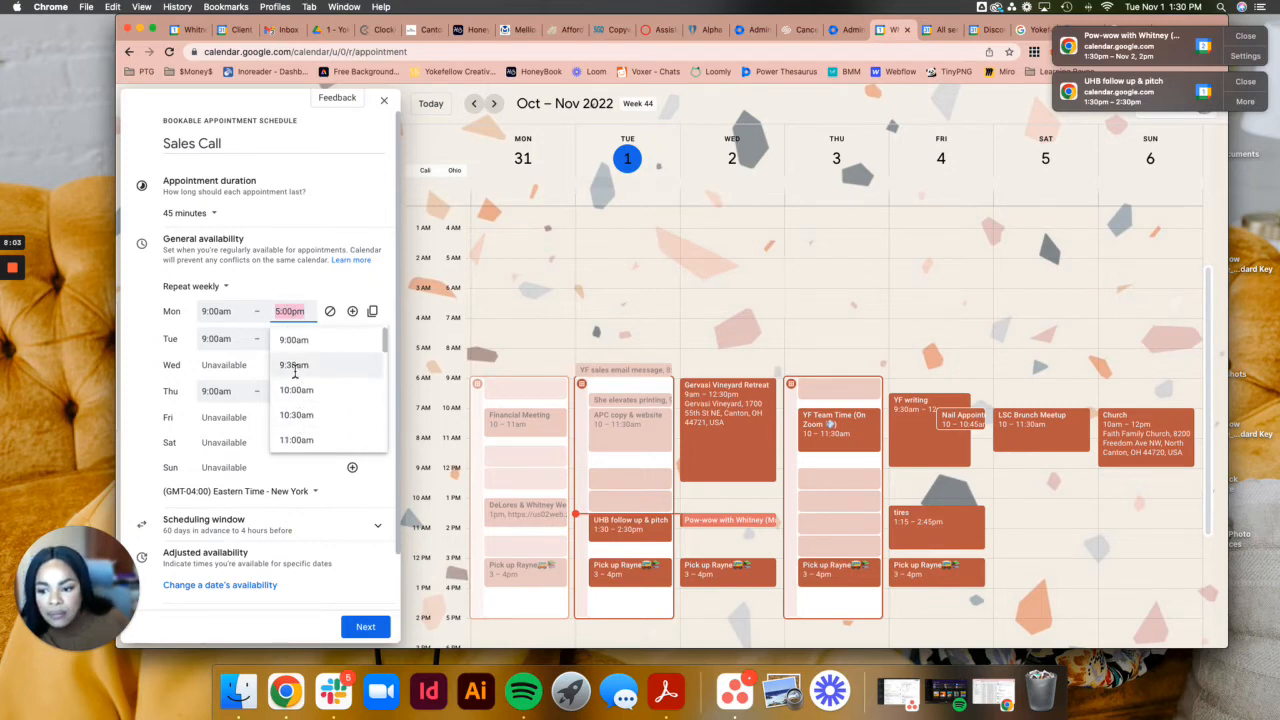
scroll(300, 430, "down", 6)
scroll(297, 415, "up", 3)
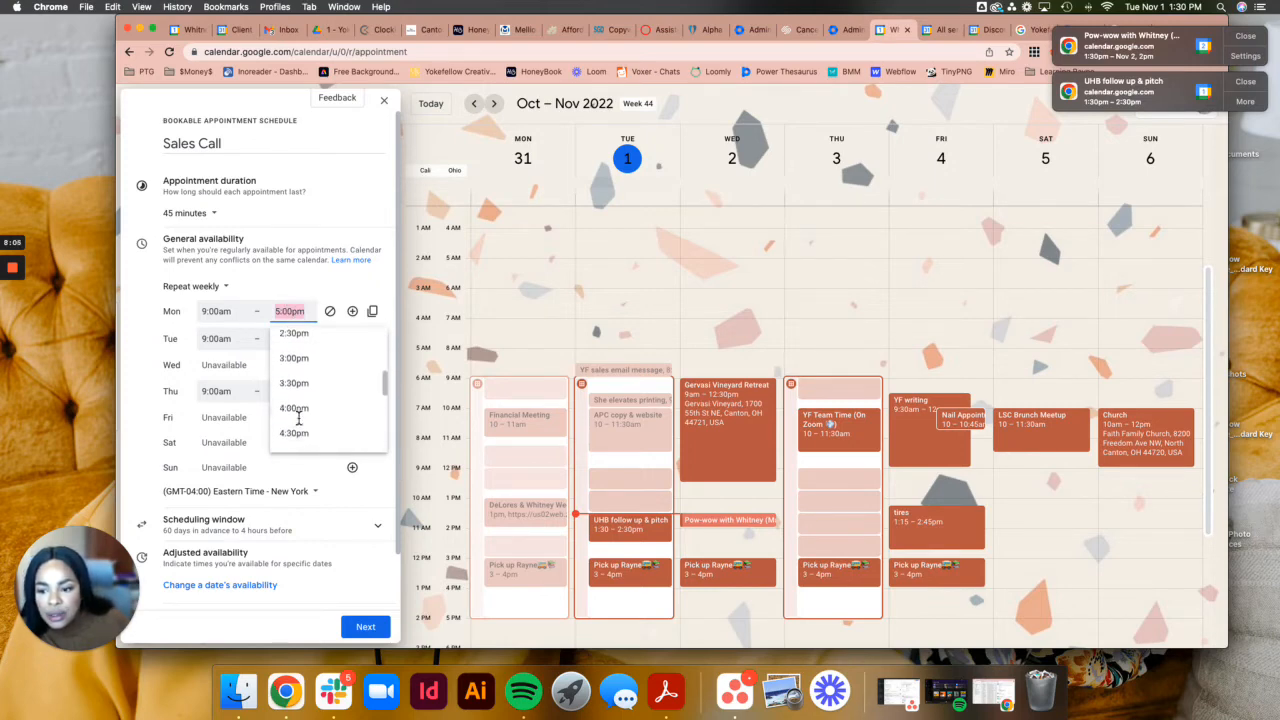
left_click(297, 371)
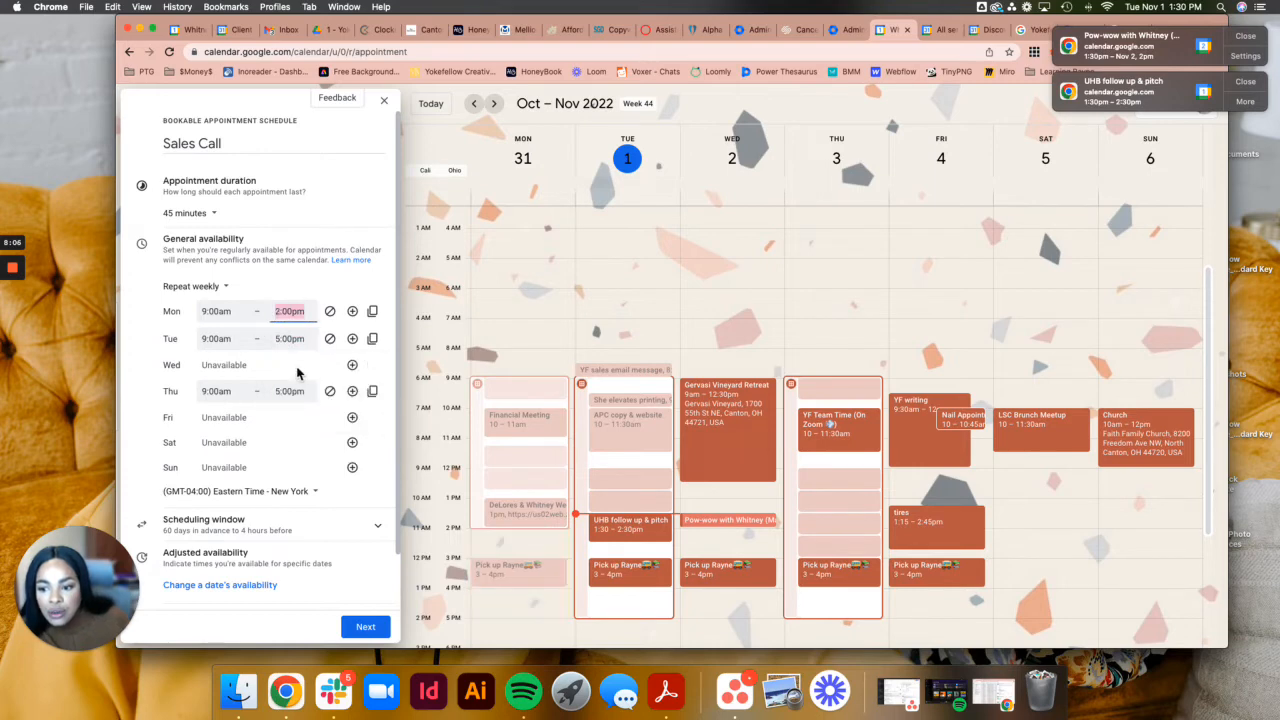
- Set Tuesday's availability to start at 8:00am and copy Tuesday's hours to all other available days
left_click(213, 339)
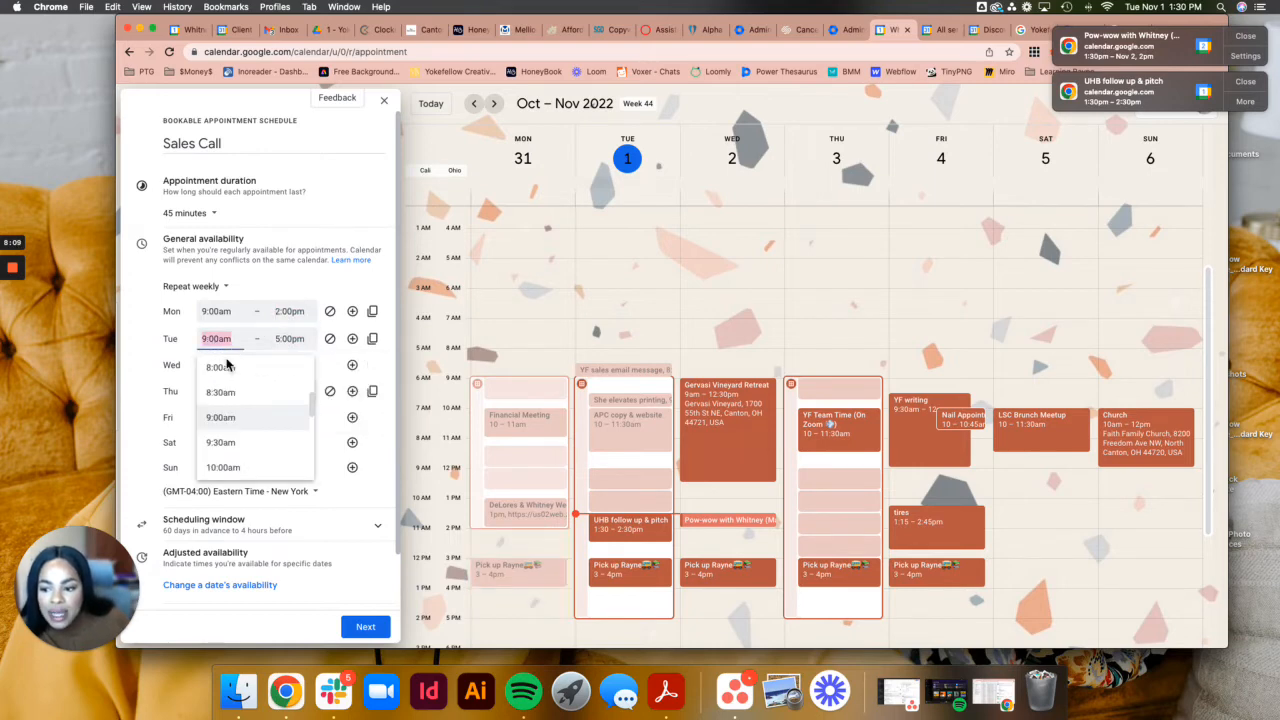
left_click(222, 367)
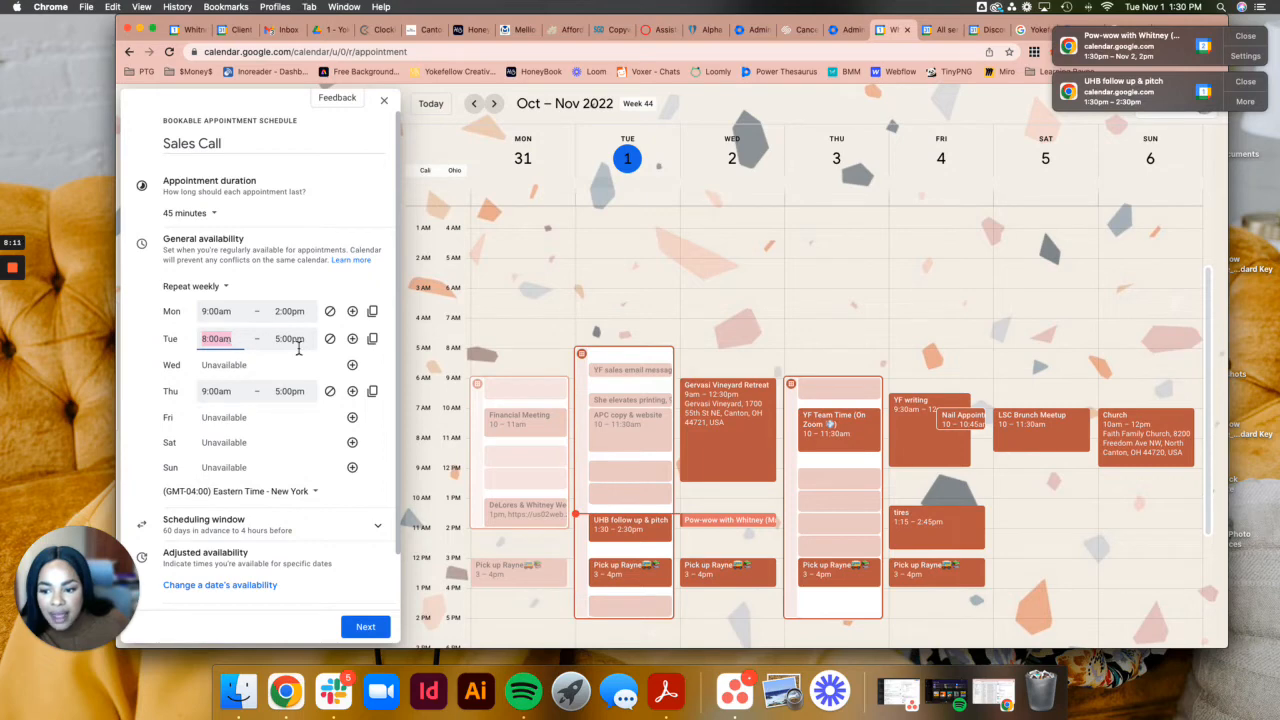
left_click(376, 343)
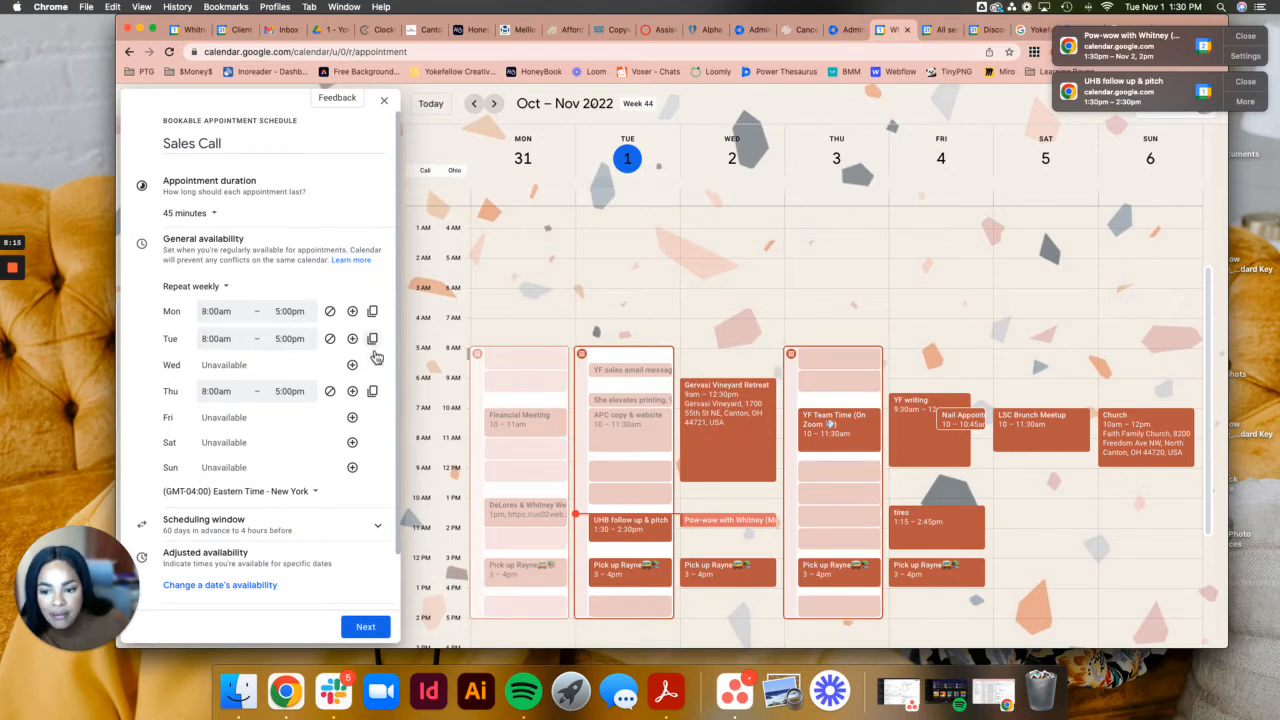
- Set Monday's availability to run from 9:00am to 2:30pm
left_click(214, 313)
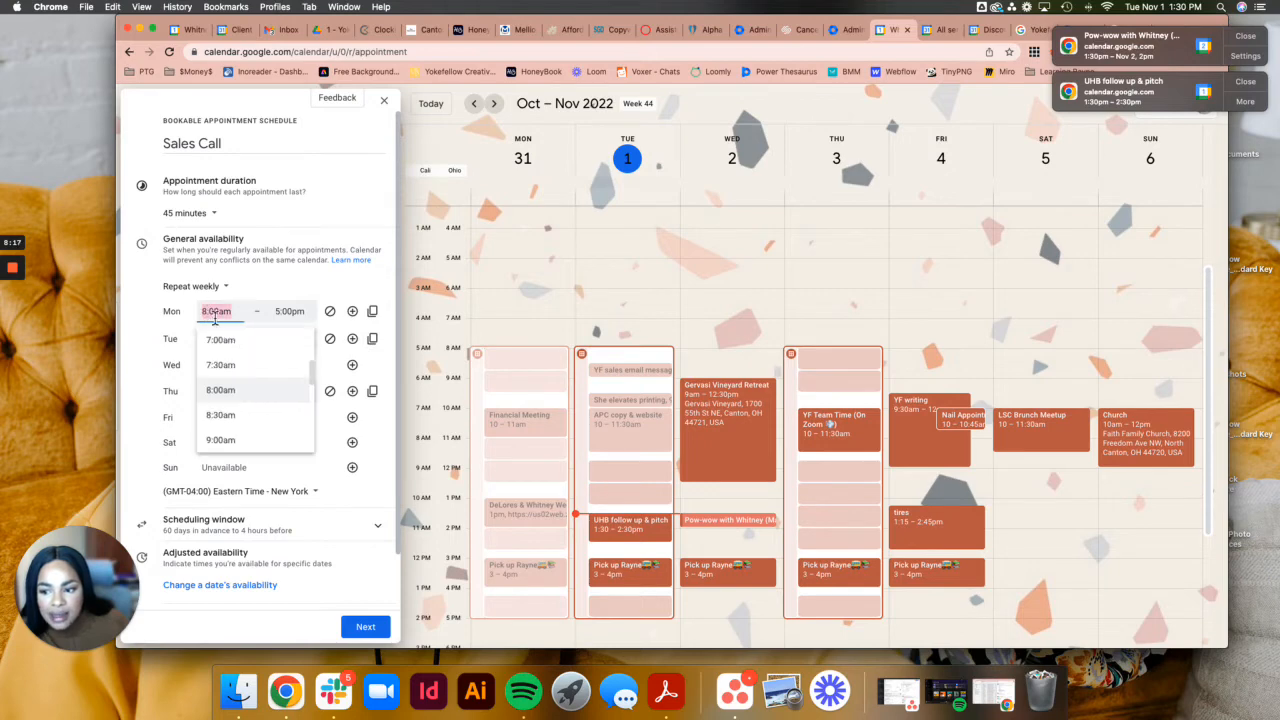
scroll(214, 400, "down", 3)
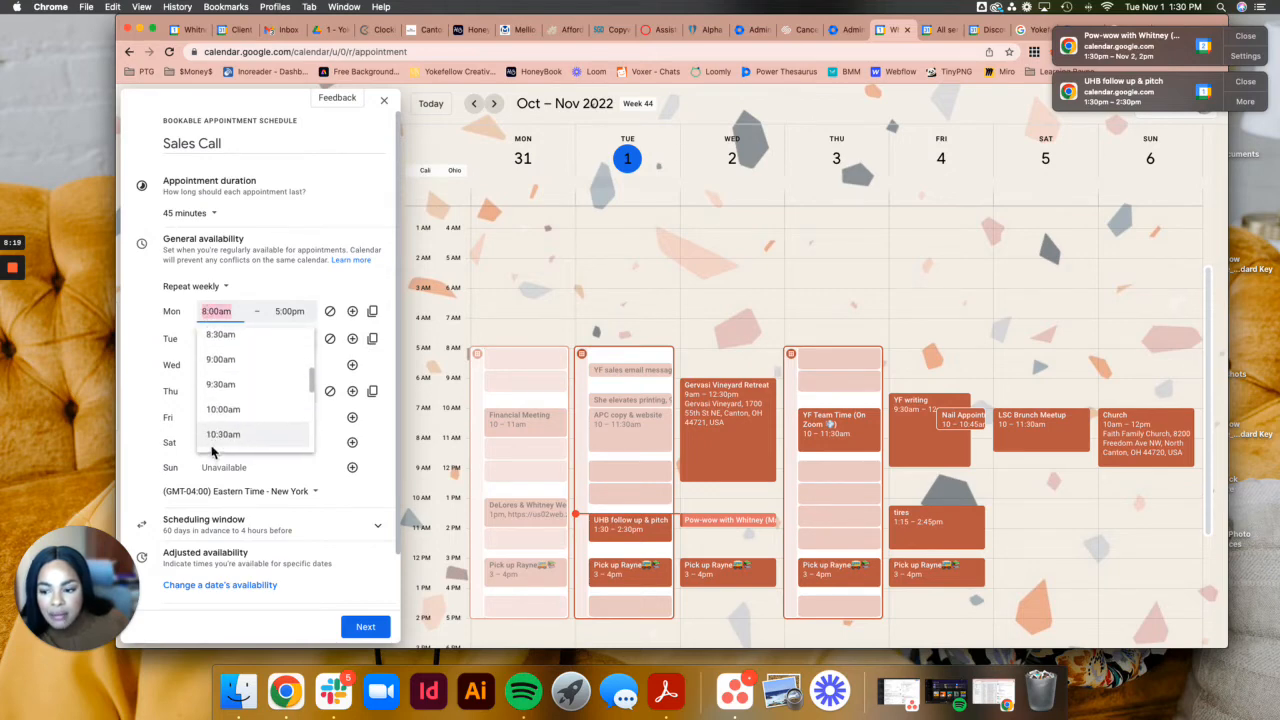
left_click(222, 366)
left_click(286, 312)
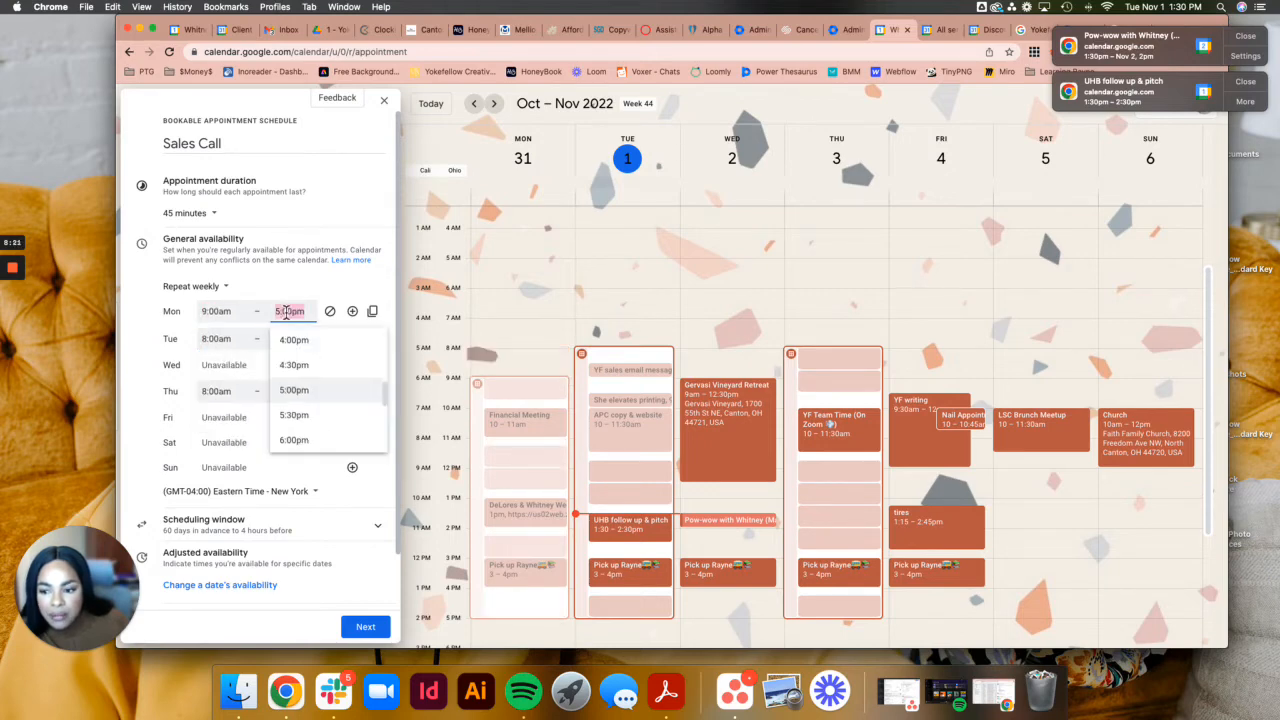
scroll(300, 403, "down", 4)
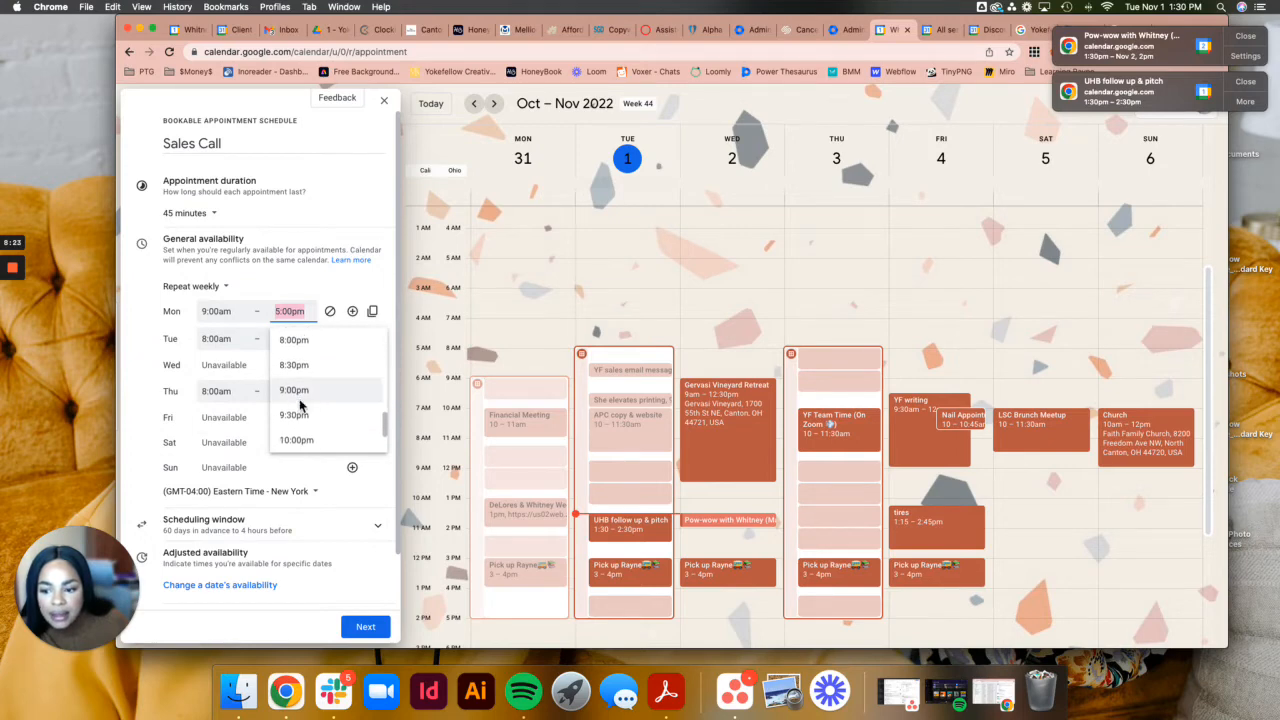
scroll(300, 403, "up", 5)
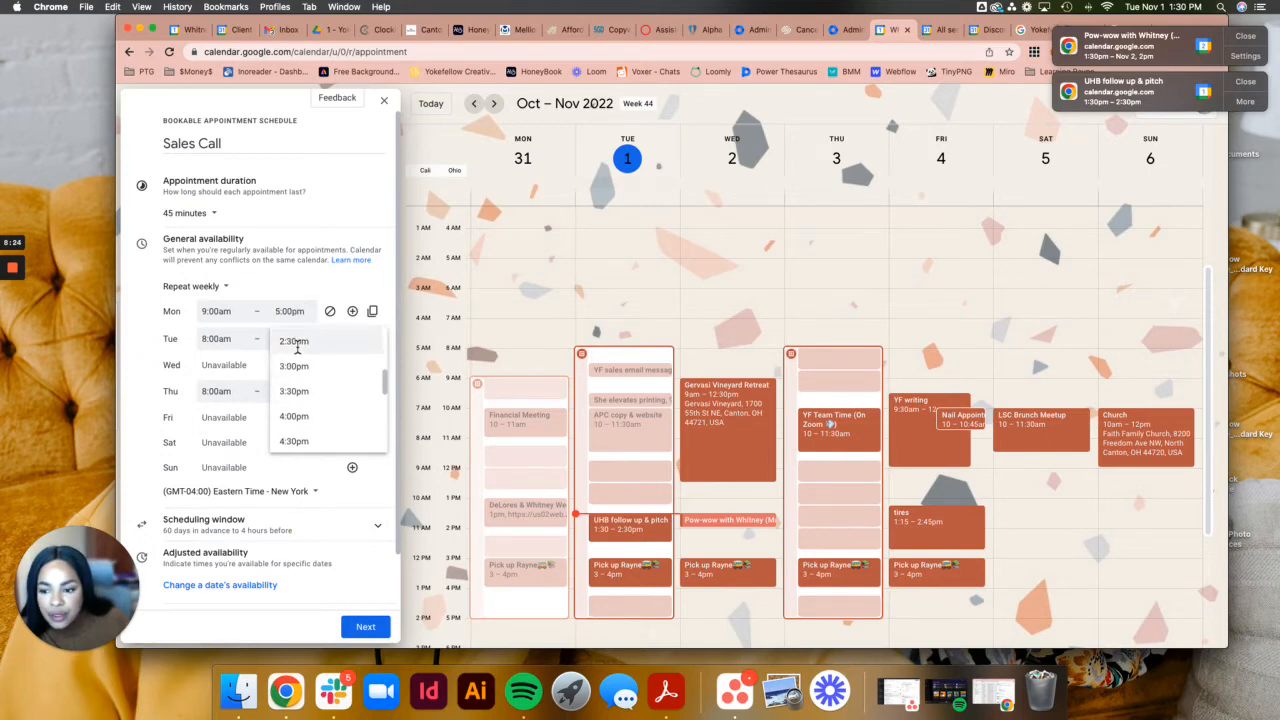
left_click(294, 341)
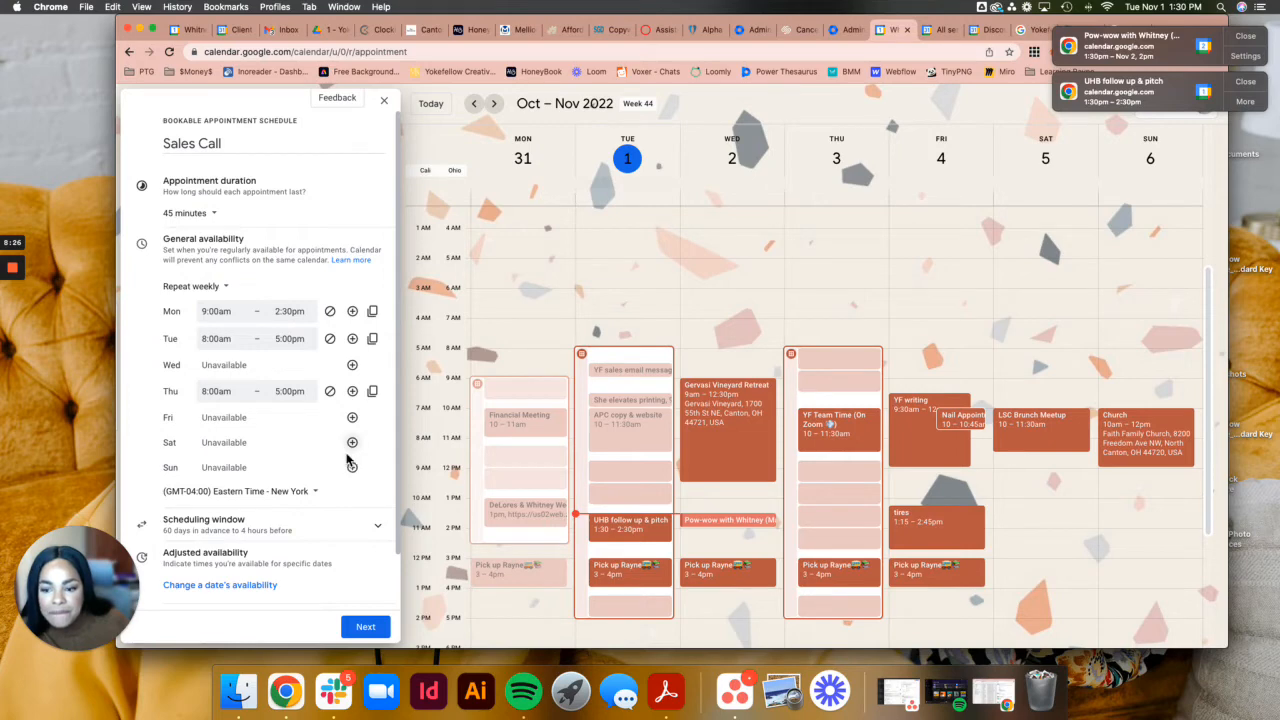
- In the scheduling window, set the maximum booking time in advance to 90 days and the minimum notice before an appointment to 3 hours
scroll(280, 486, "down", 3)
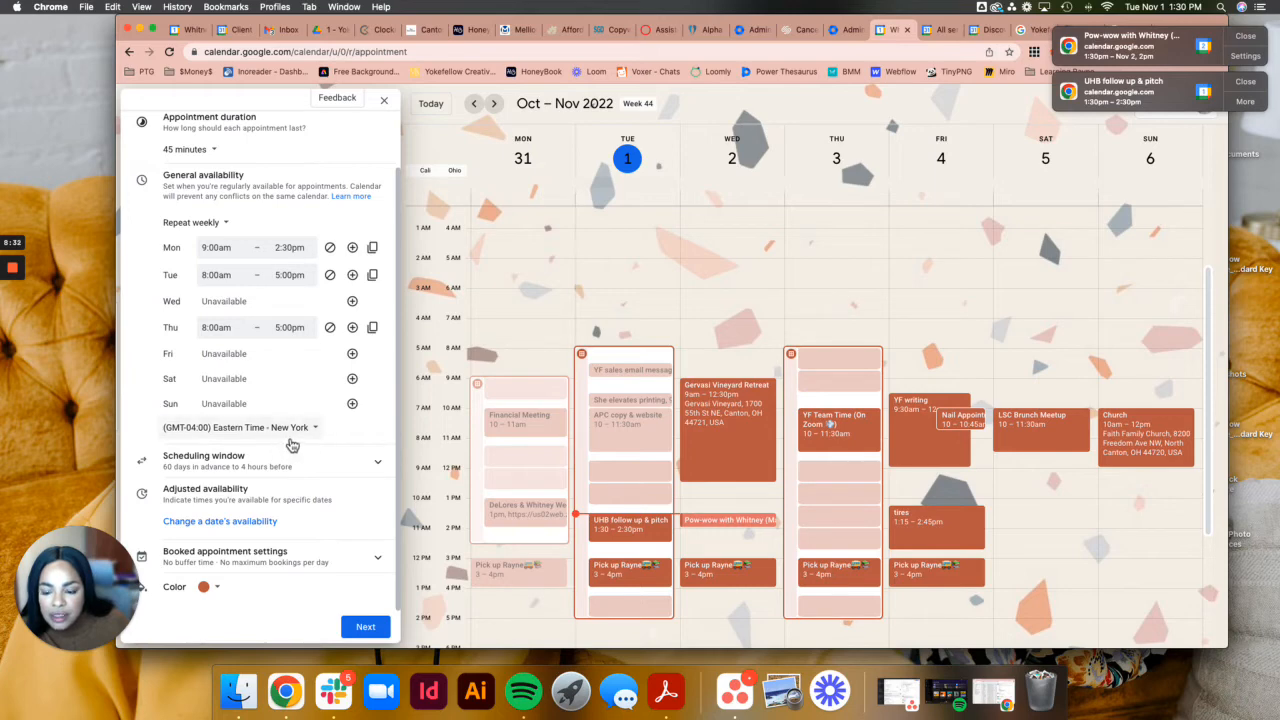
left_click(288, 470)
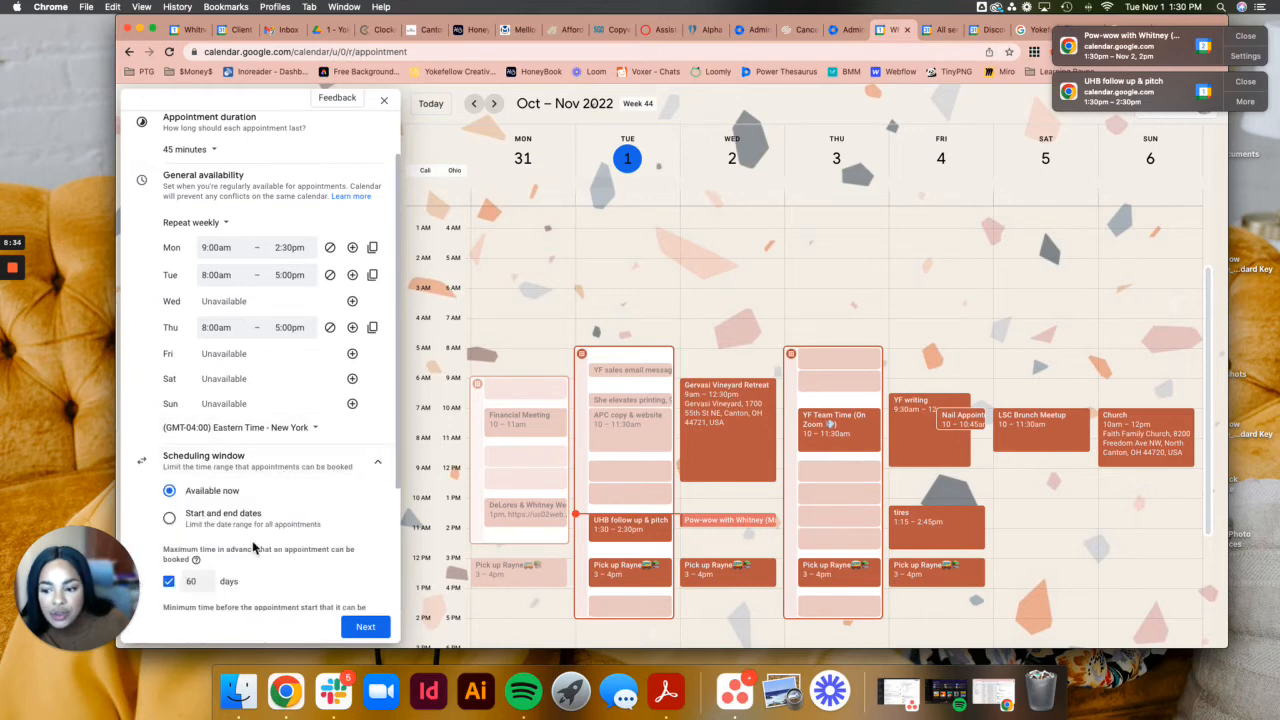
scroll(260, 552, "down", 2)
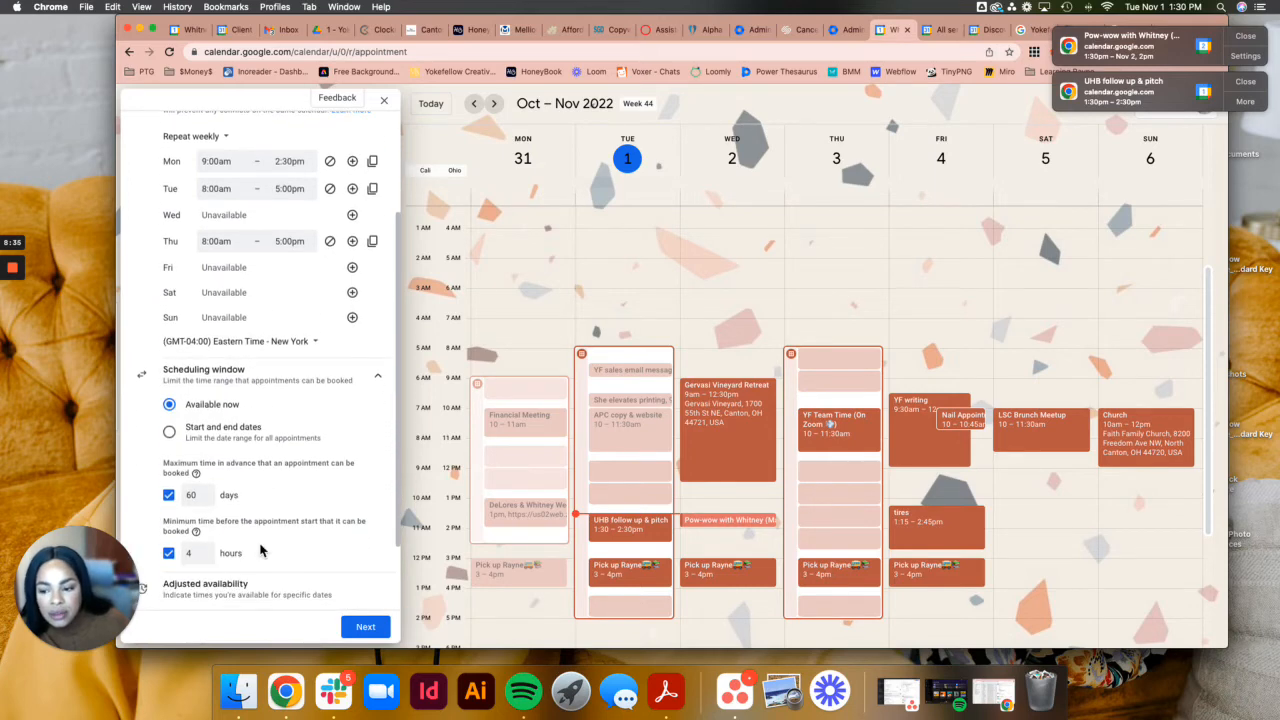
scroll(213, 514, "down", 1)
left_click(203, 473)
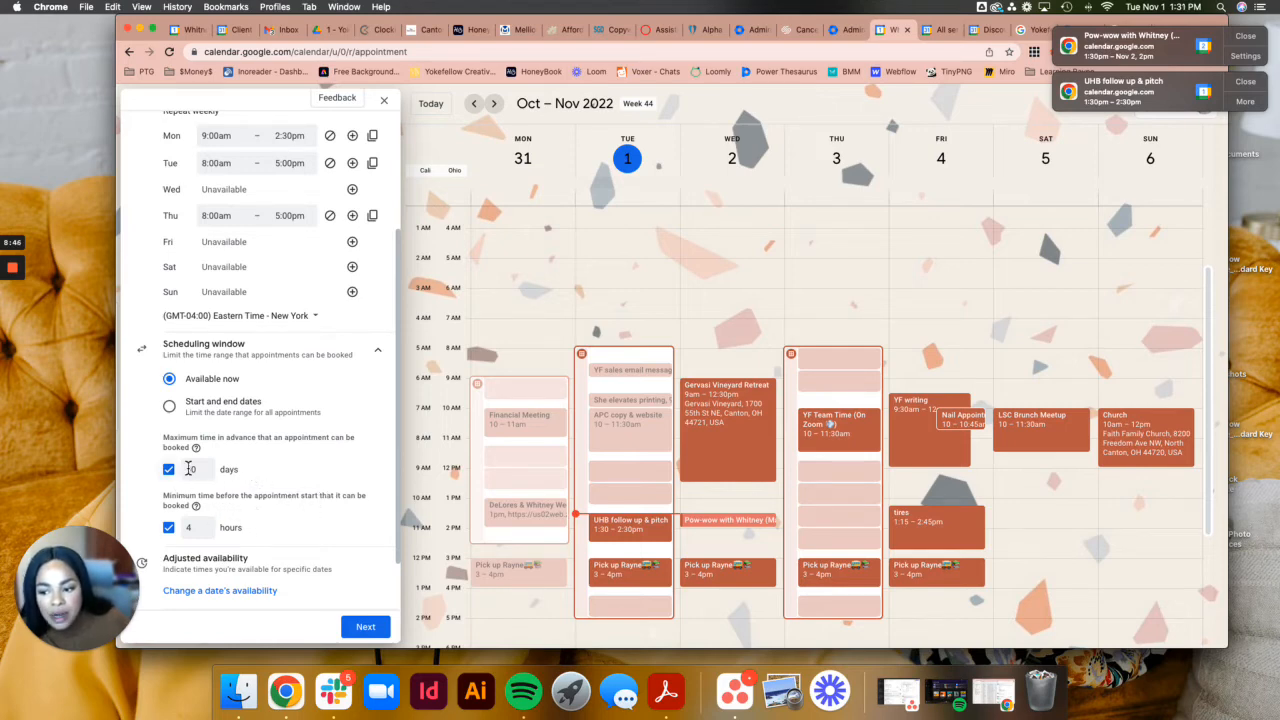
mouse_move(194, 454)
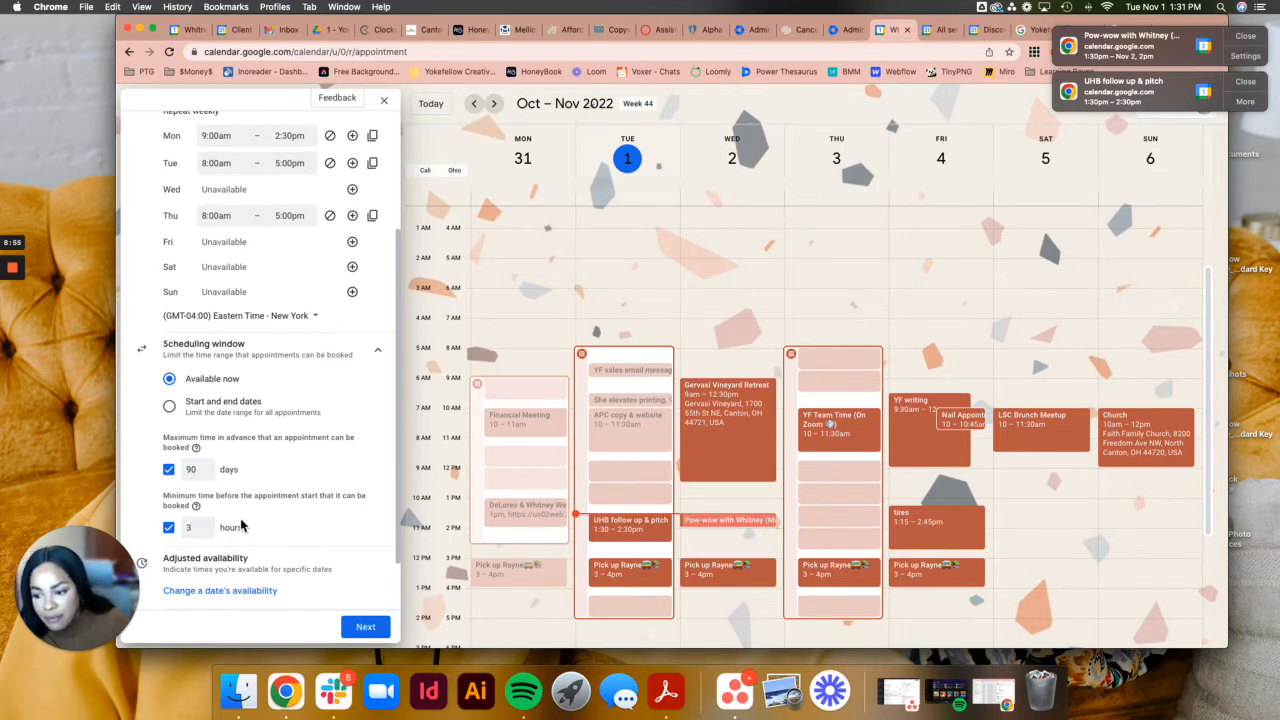
- Add an adjusted availability for Dec 27, 2022 and mark that date as unavailable all day
scroll(238, 505, "down", 2)
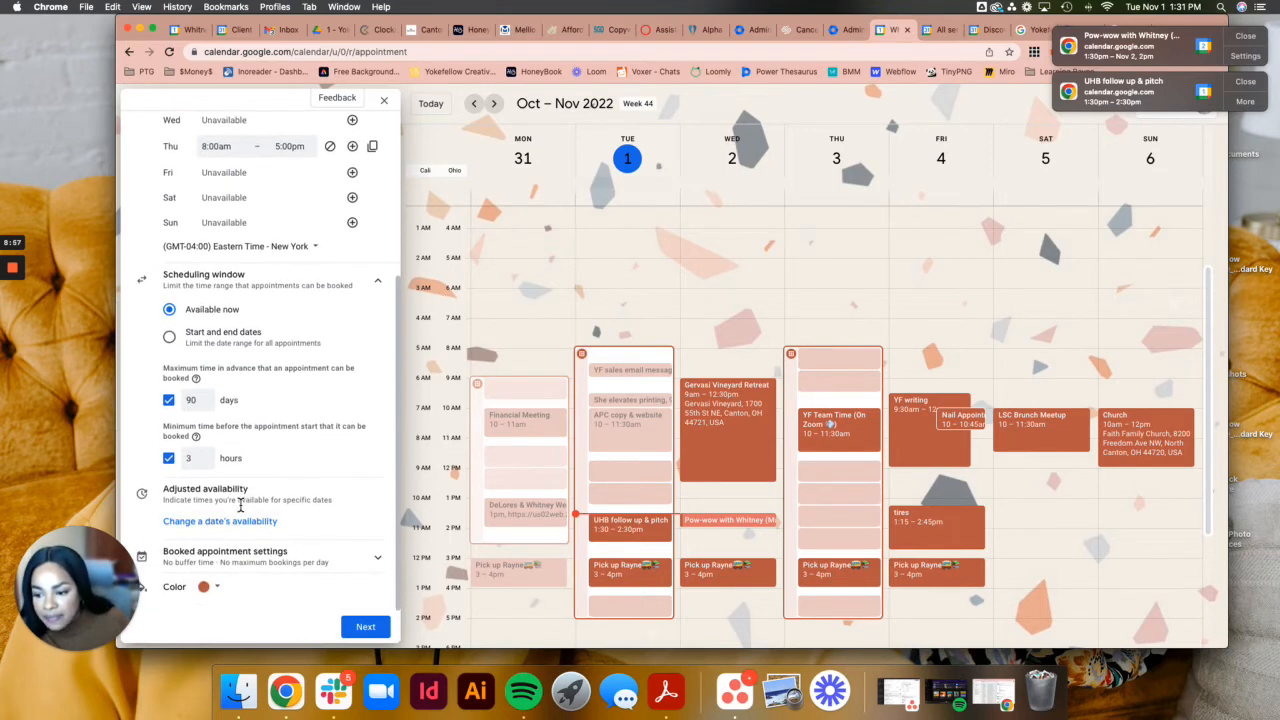
left_click(213, 526)
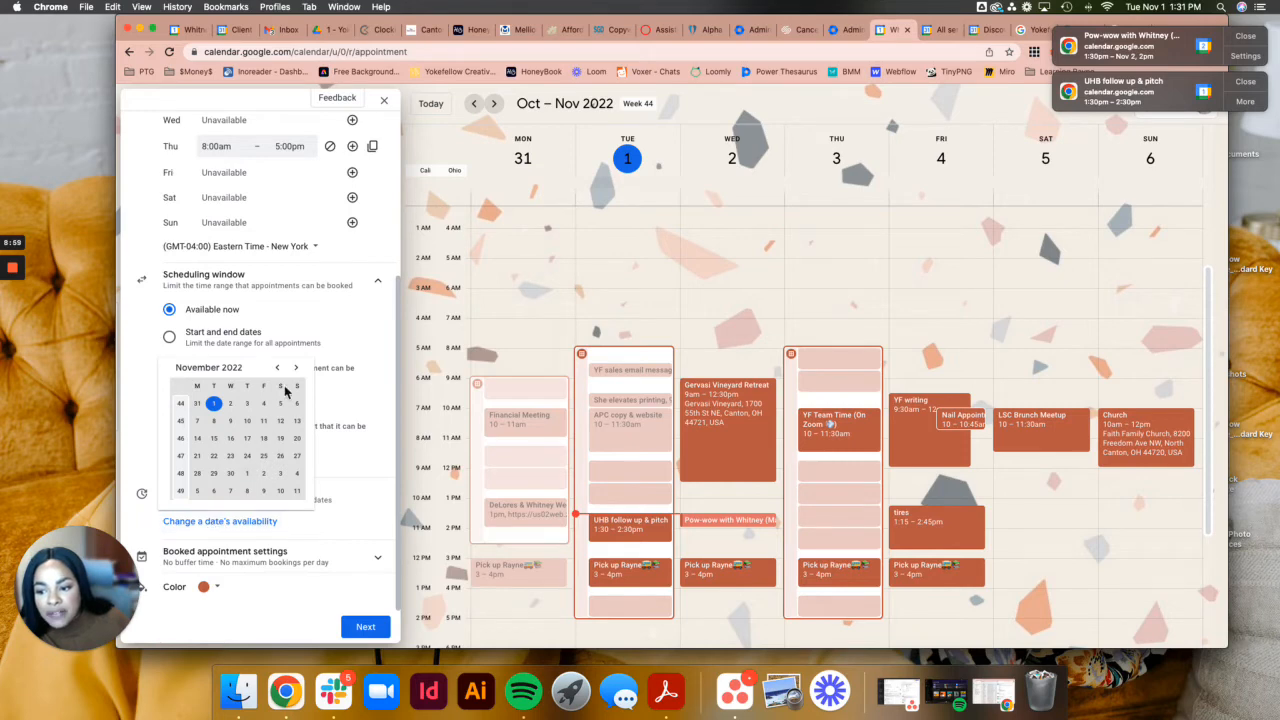
left_click(297, 369)
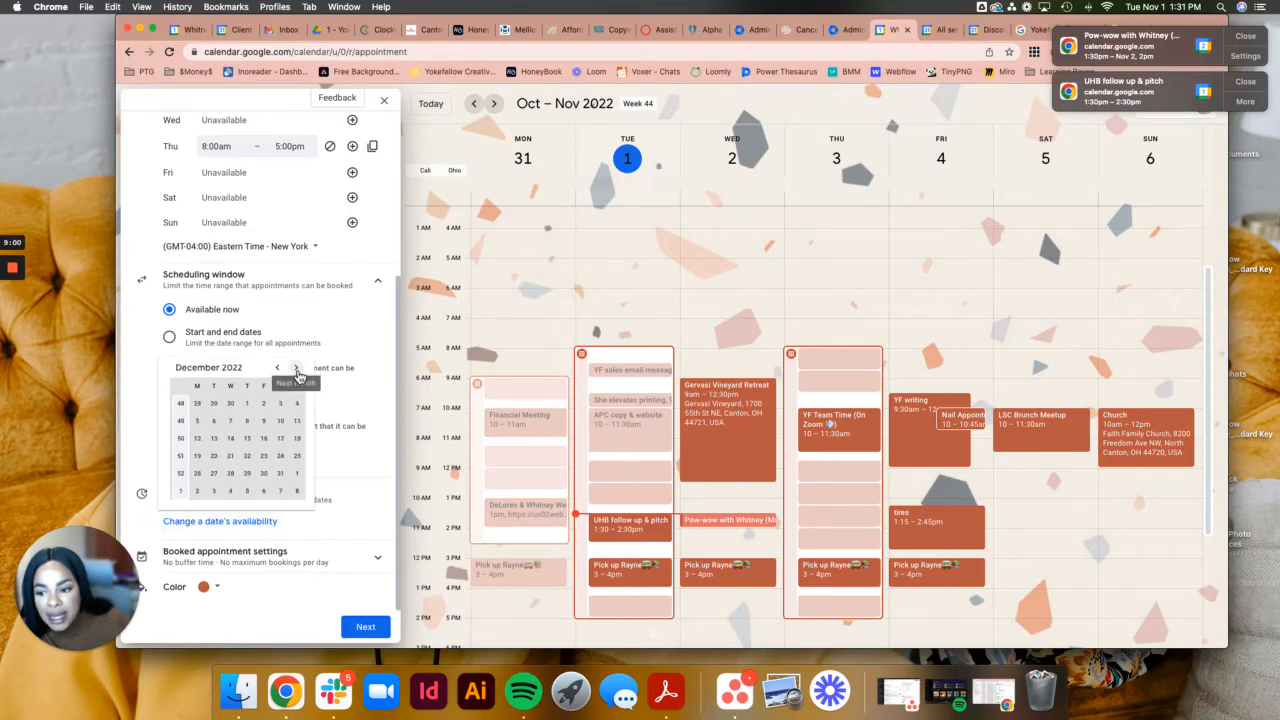
left_click(221, 479)
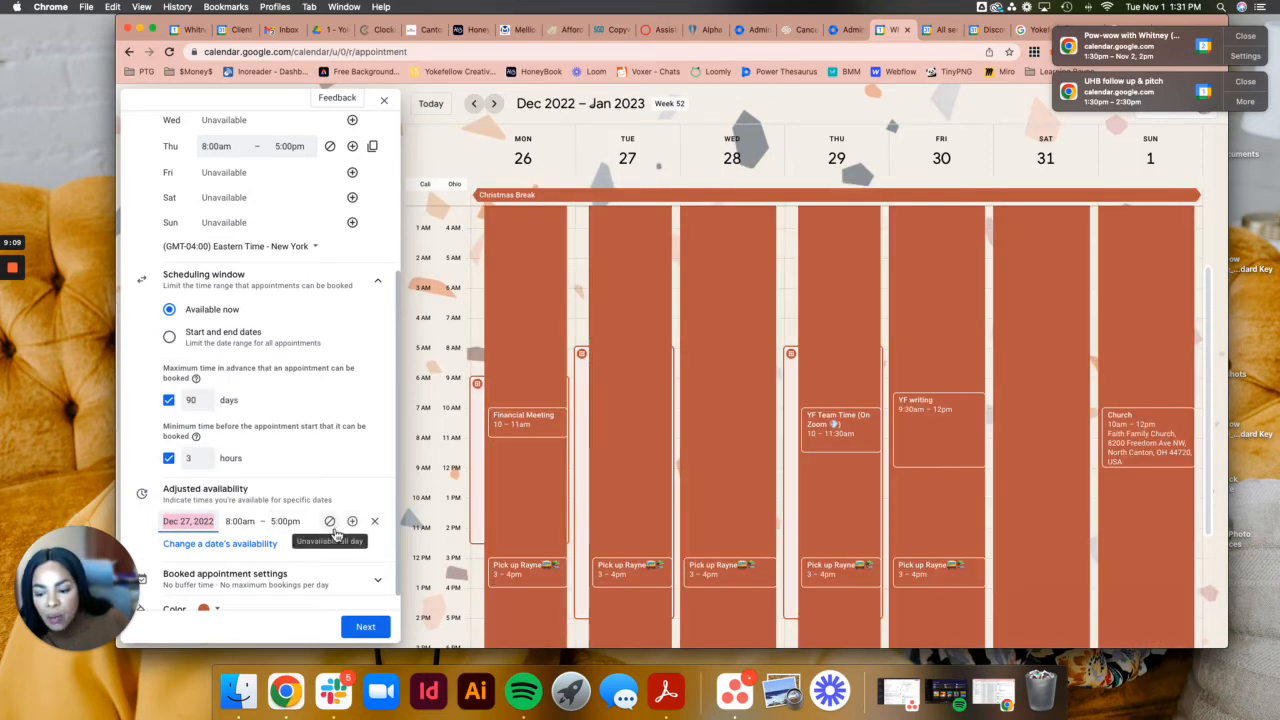
left_click(331, 522)
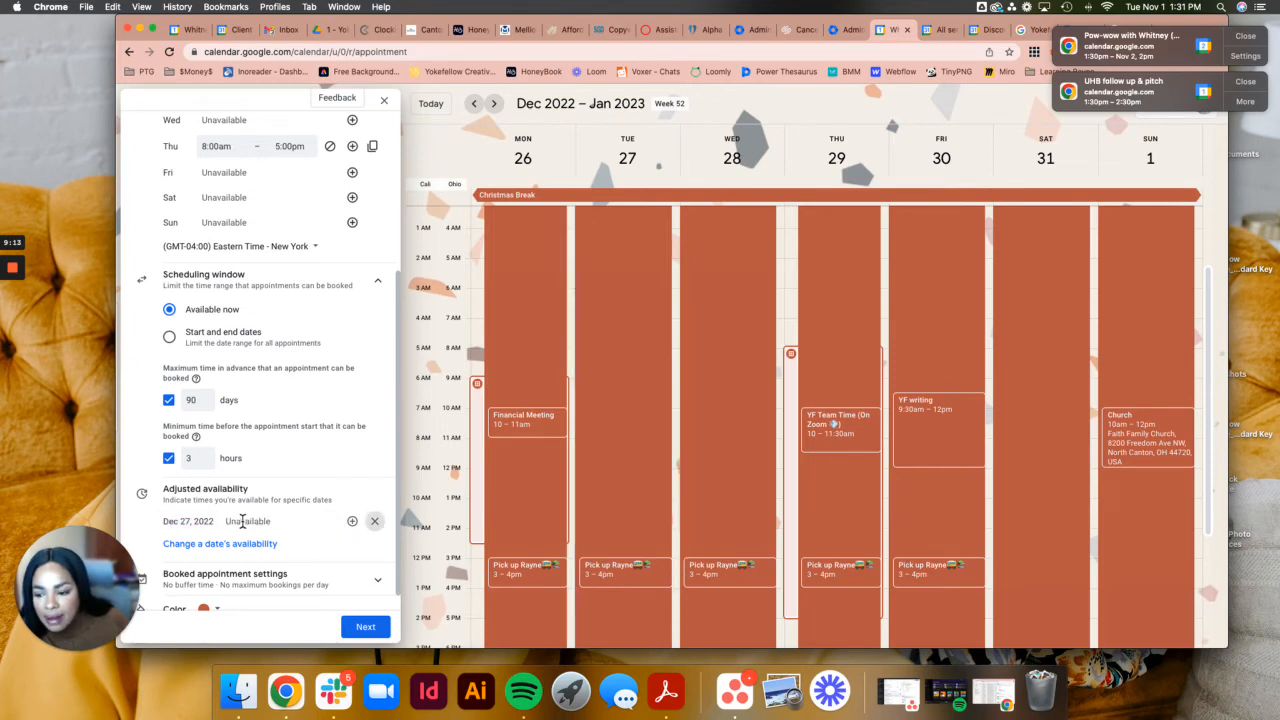
- Change the Sales Call schedule's color to yellow and continue to the booking page details
scroll(245, 520, "down", 1)
scroll(687, 410, "up", 3)
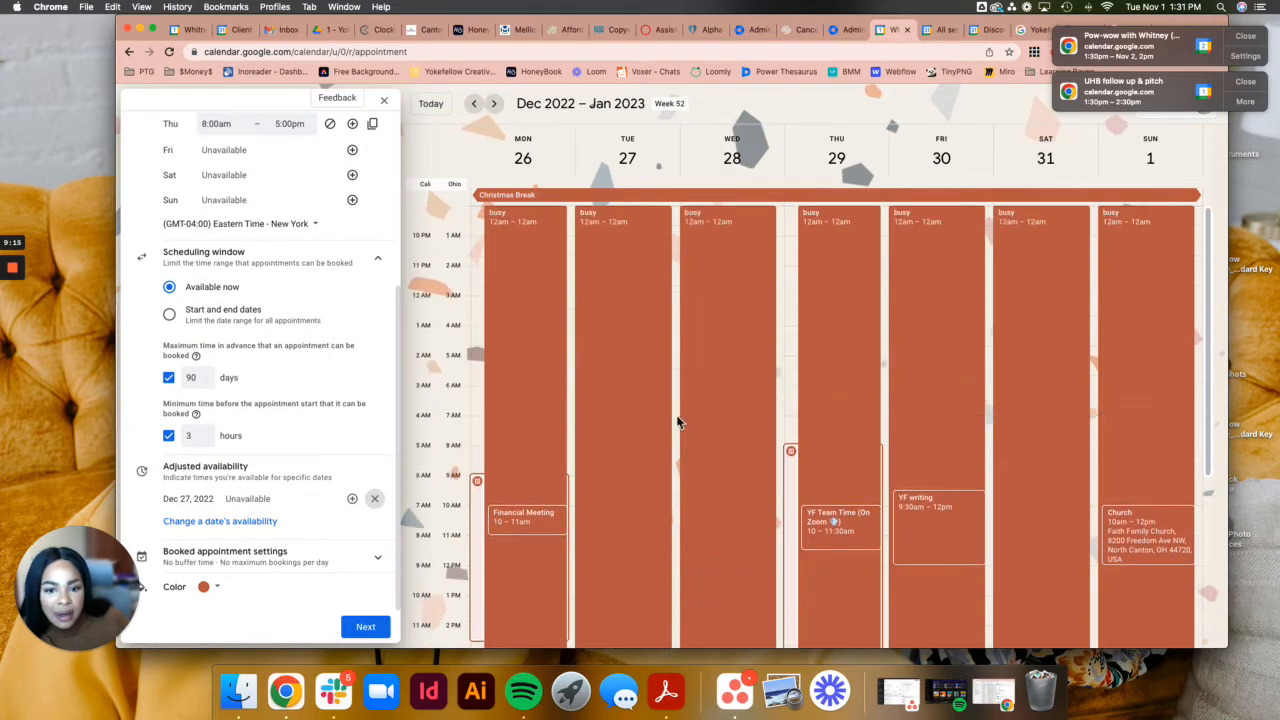
scroll(531, 412, "down", 8)
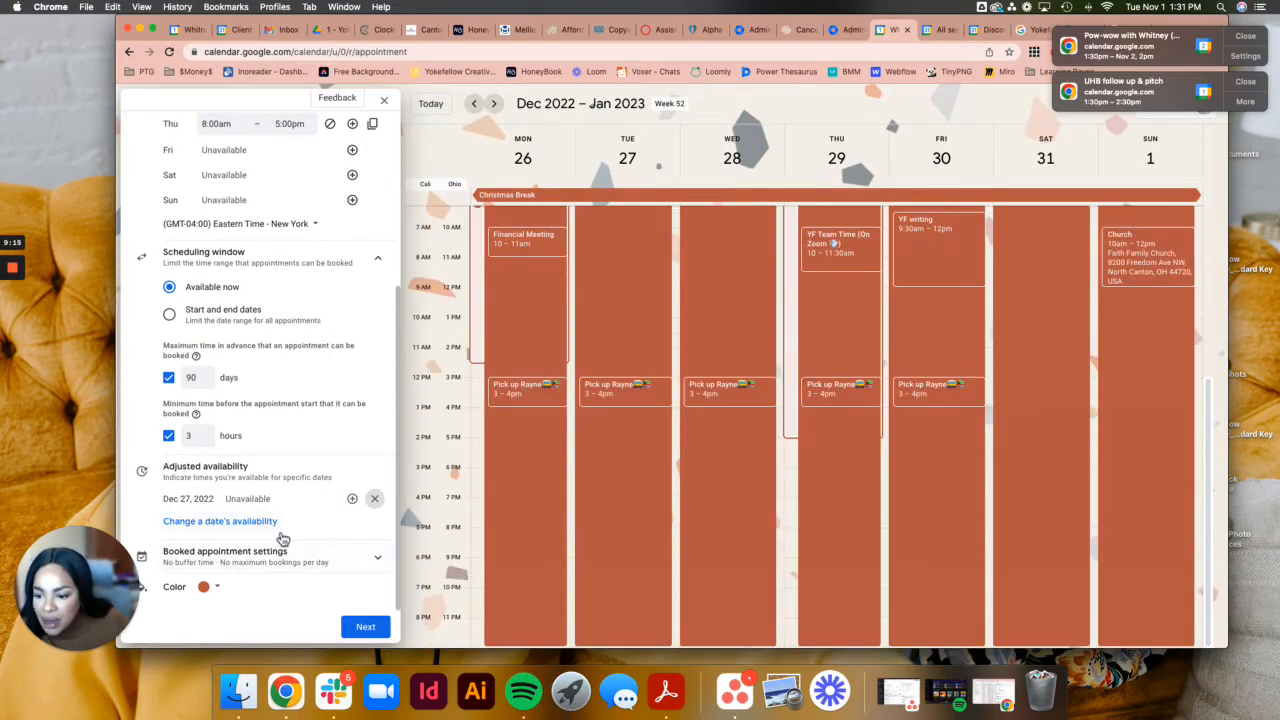
left_click(204, 587)
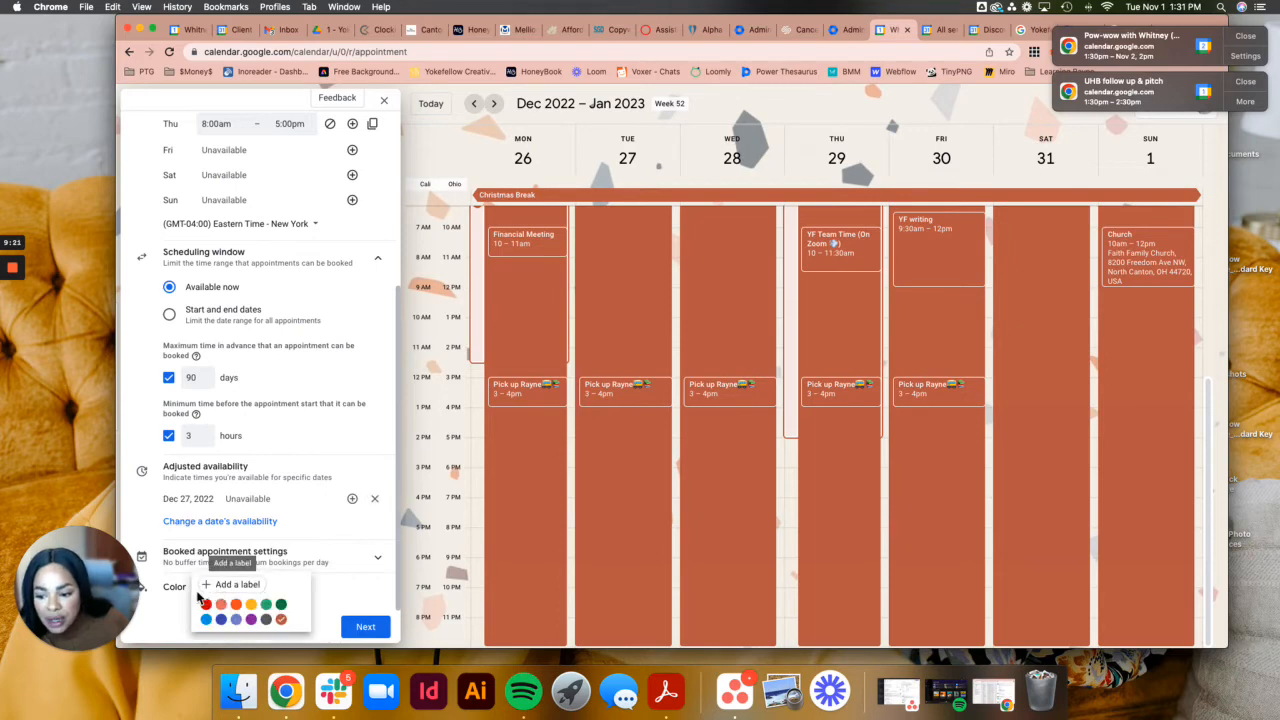
left_click(251, 604)
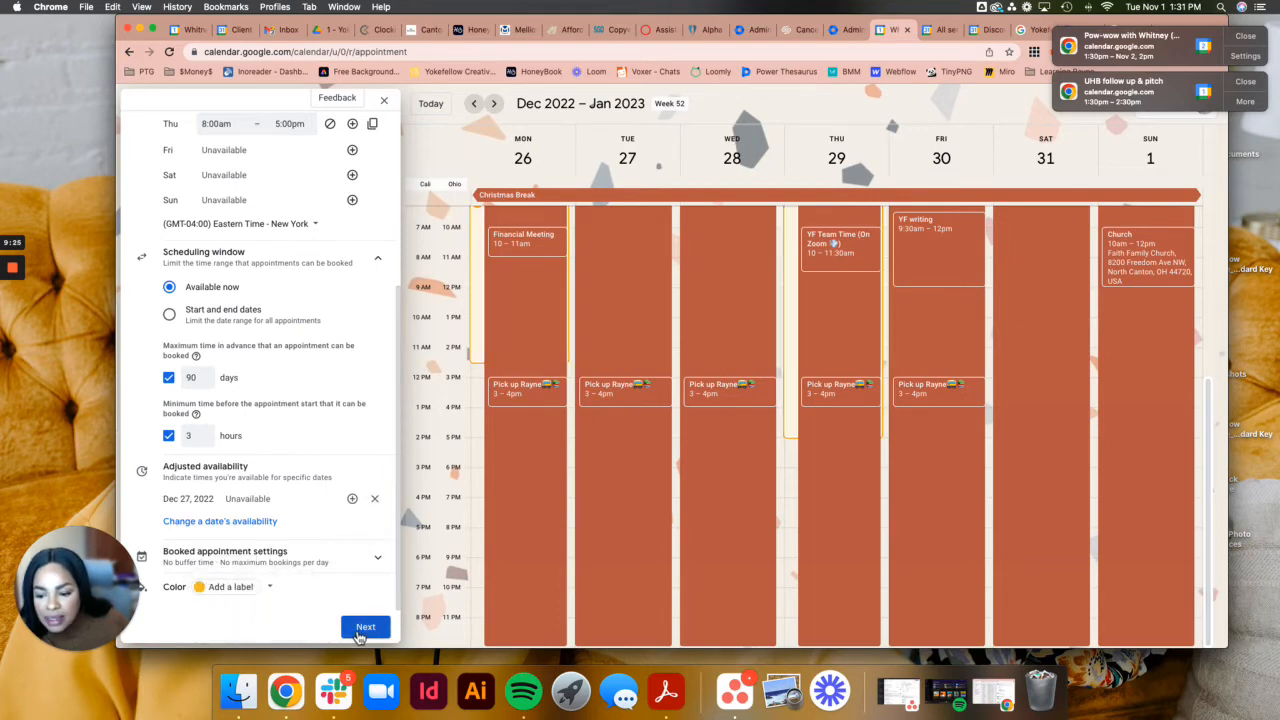
left_click(365, 627)
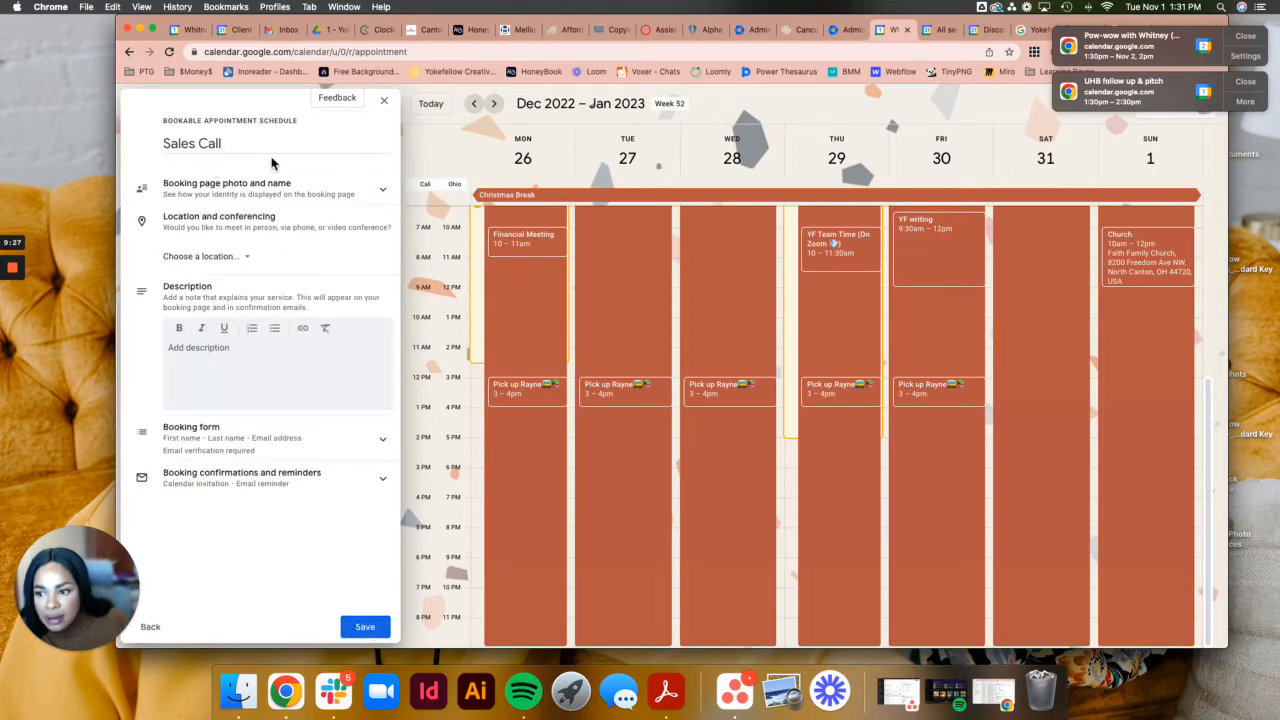
- Examine the booking page photo and name section and the calendar's bookable slots up to the week of January 16, 2023
left_click(225, 188)
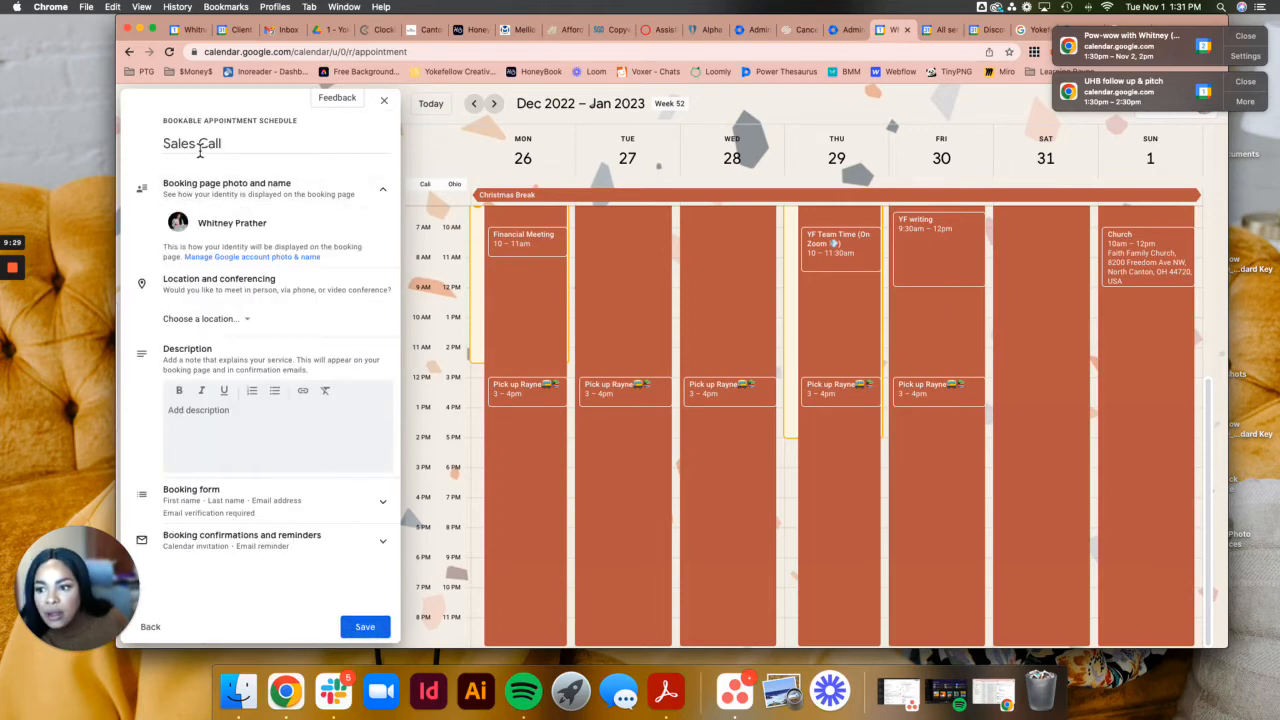
left_click(222, 146)
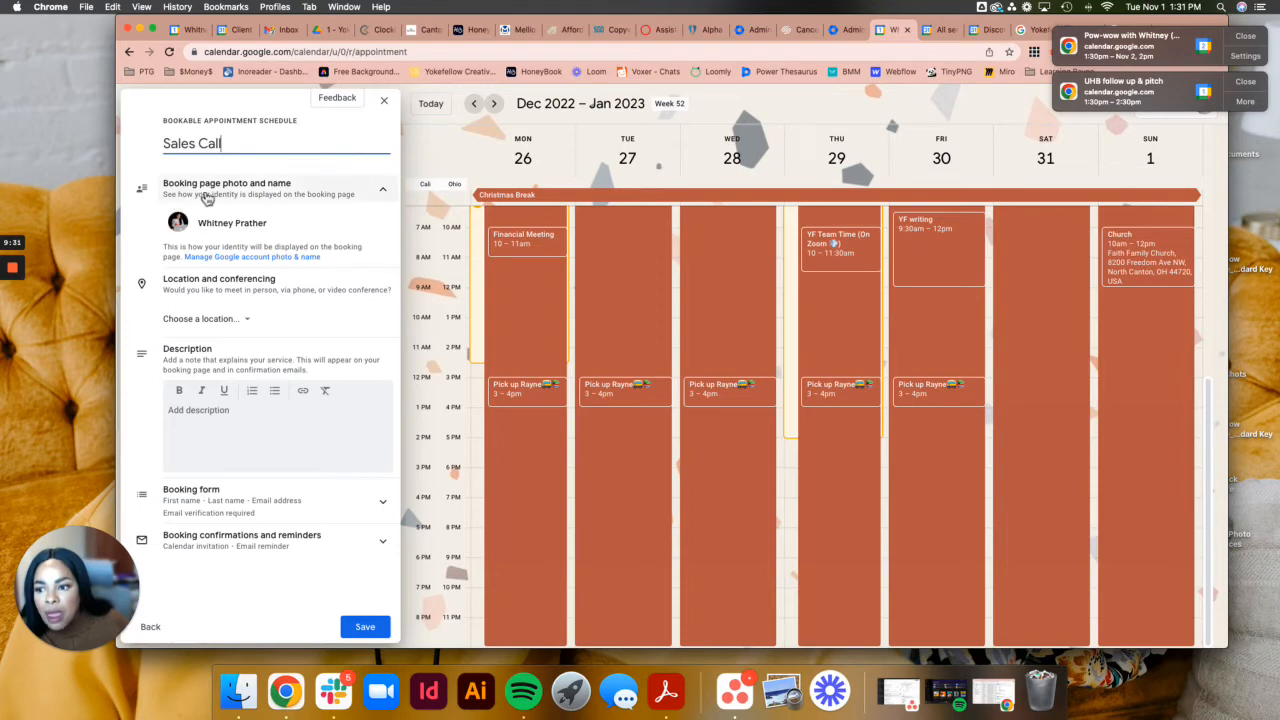
left_click(496, 106)
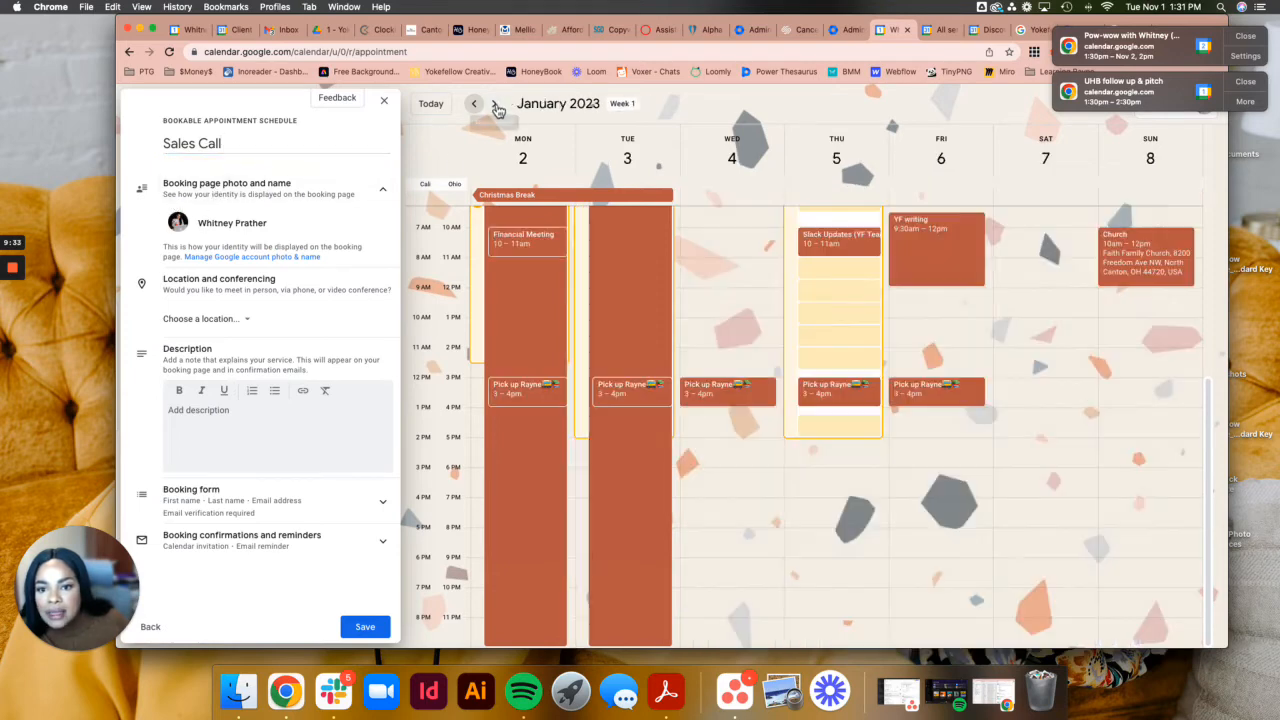
left_click(496, 106)
left_click(496, 106)
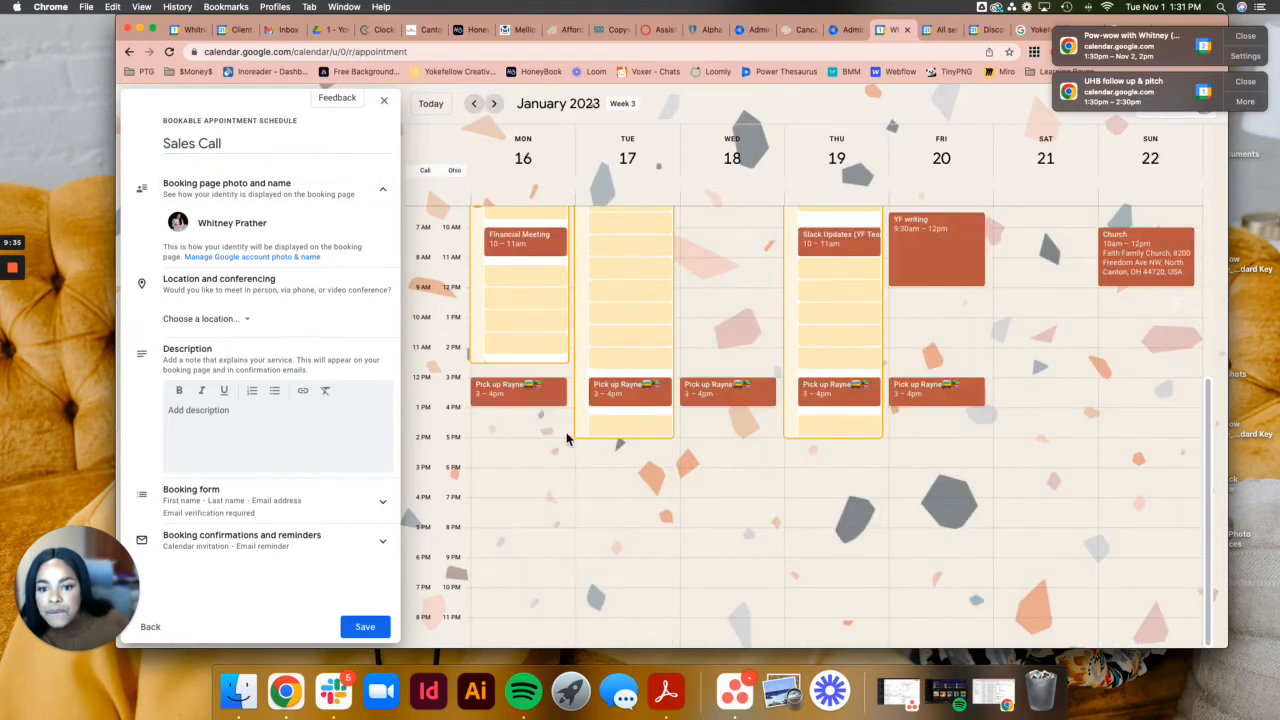
scroll(567, 433, "up", 5)
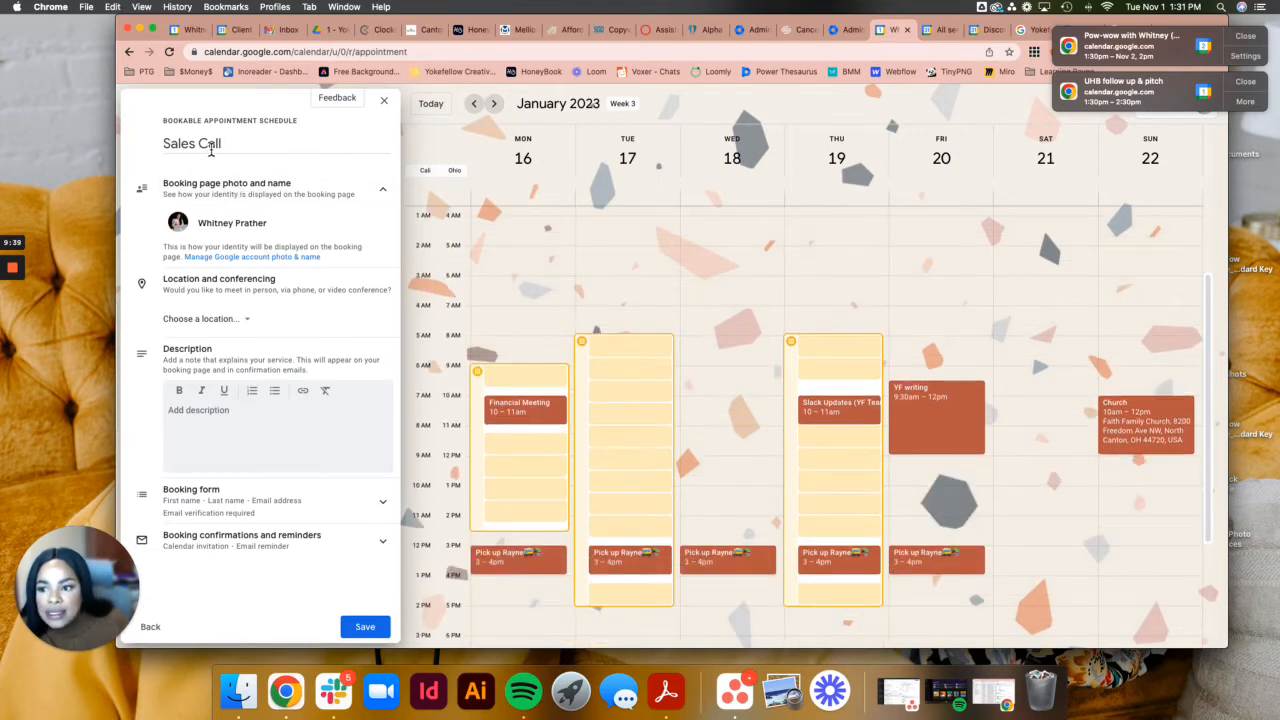
triple_click(221, 222)
left_click(258, 234)
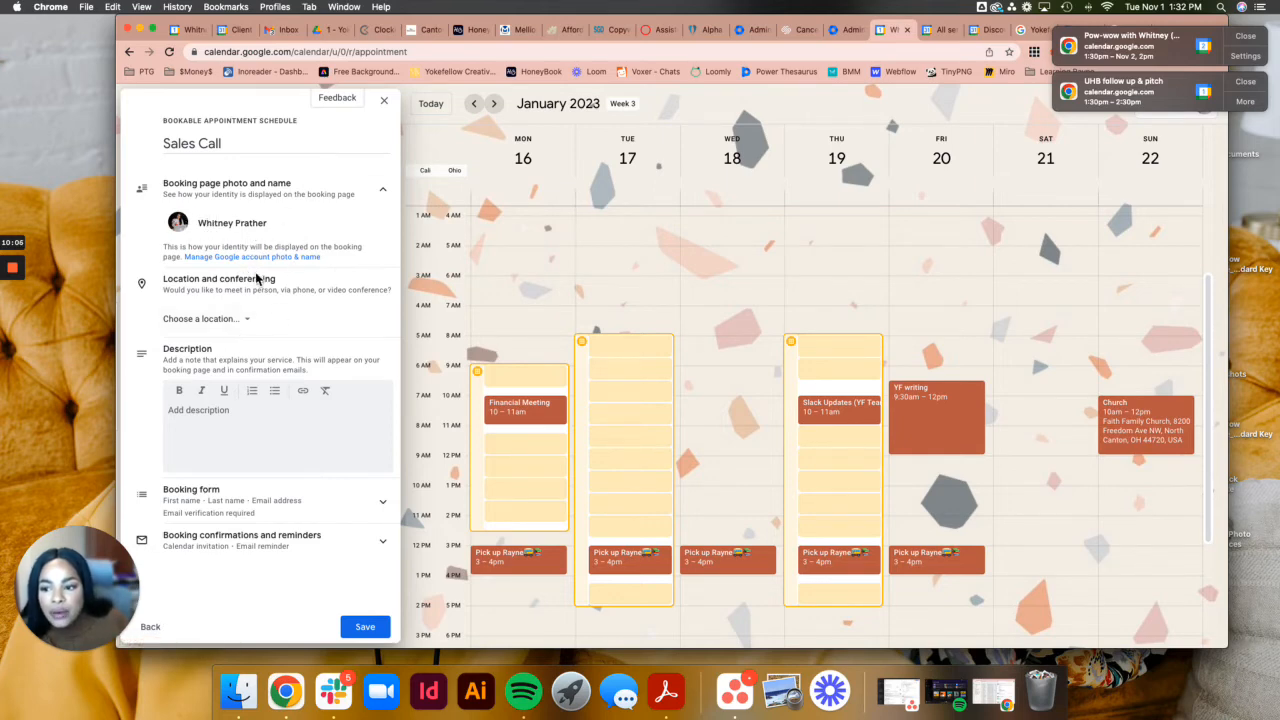
- Try Google Meet video conferencing as the appointment location, and switch it back to None / to be specified later
left_click(200, 325)
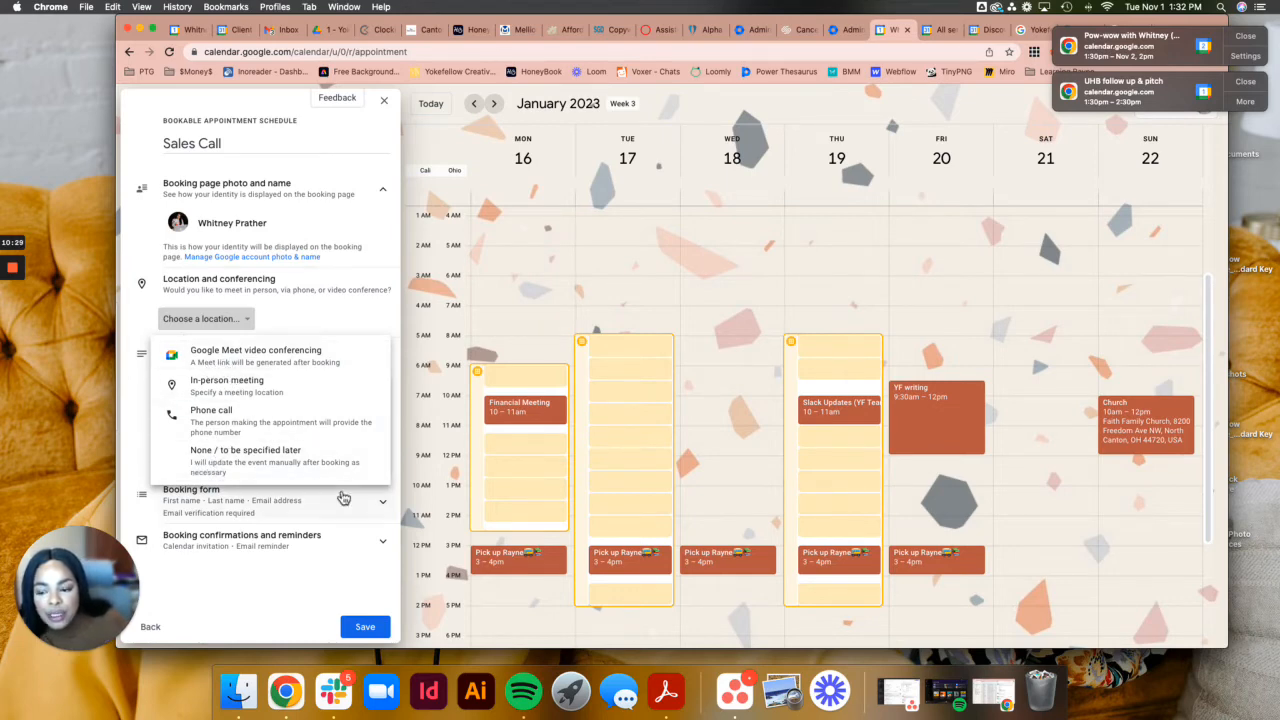
left_click(251, 357)
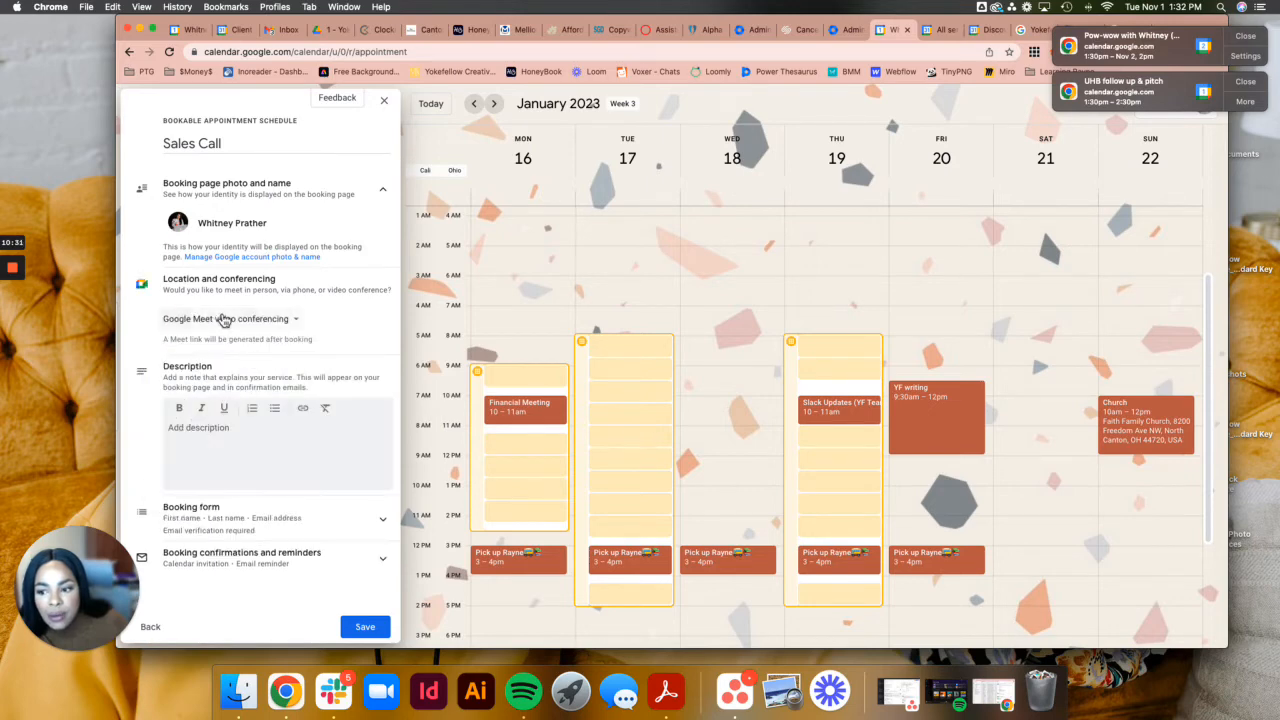
left_click(262, 322)
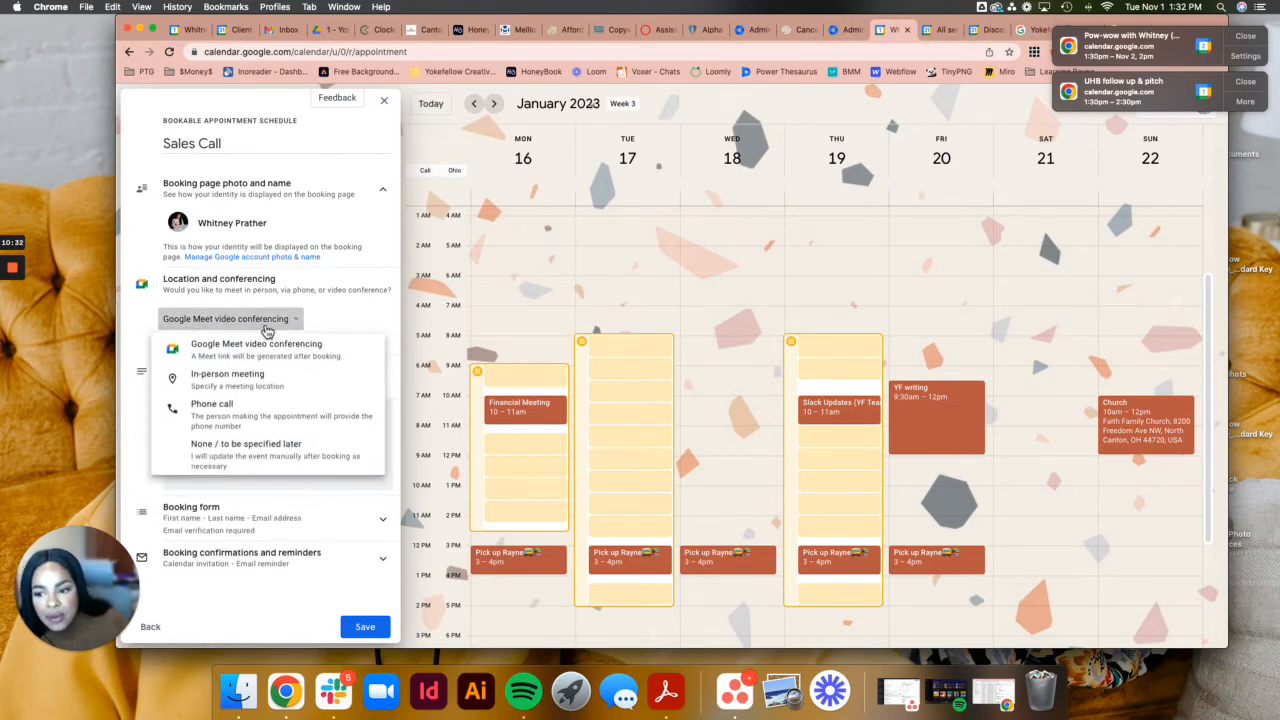
left_click(228, 478)
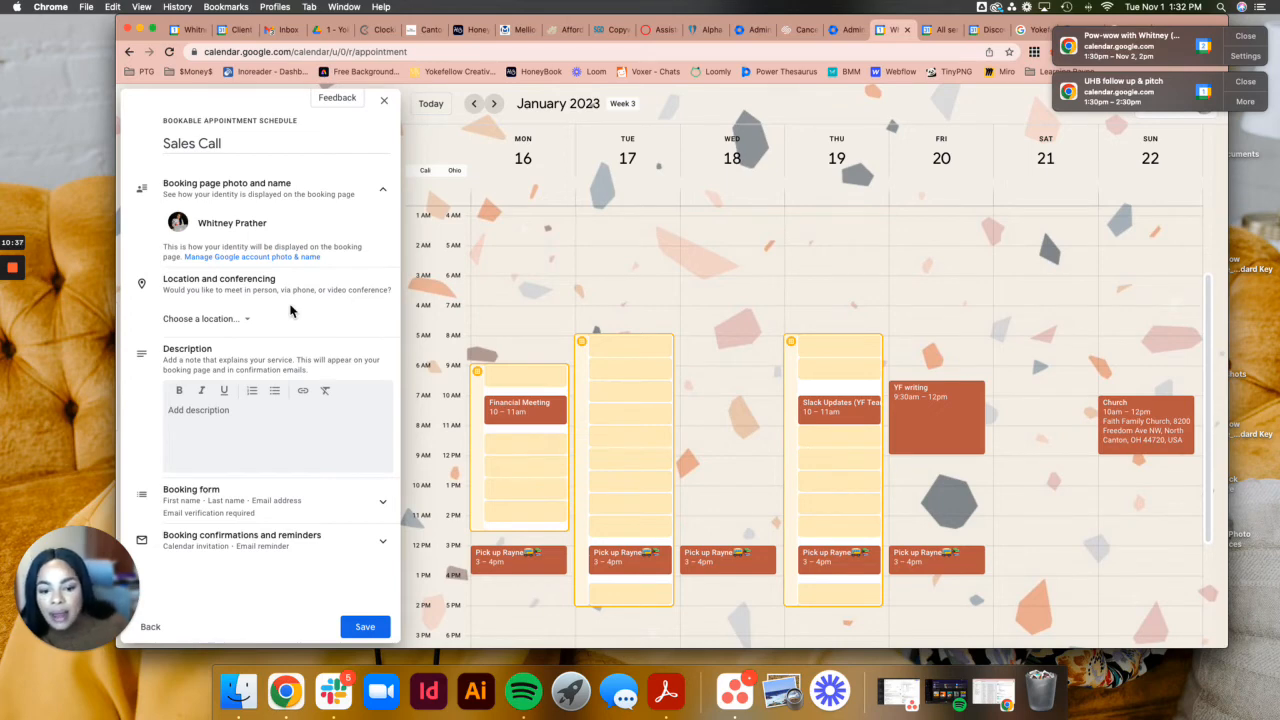
- Write the description "Hey Friends," and, after a blank line, "Welcome to the sales call where we'll explore if this is a good fit."
left_click(201, 425)
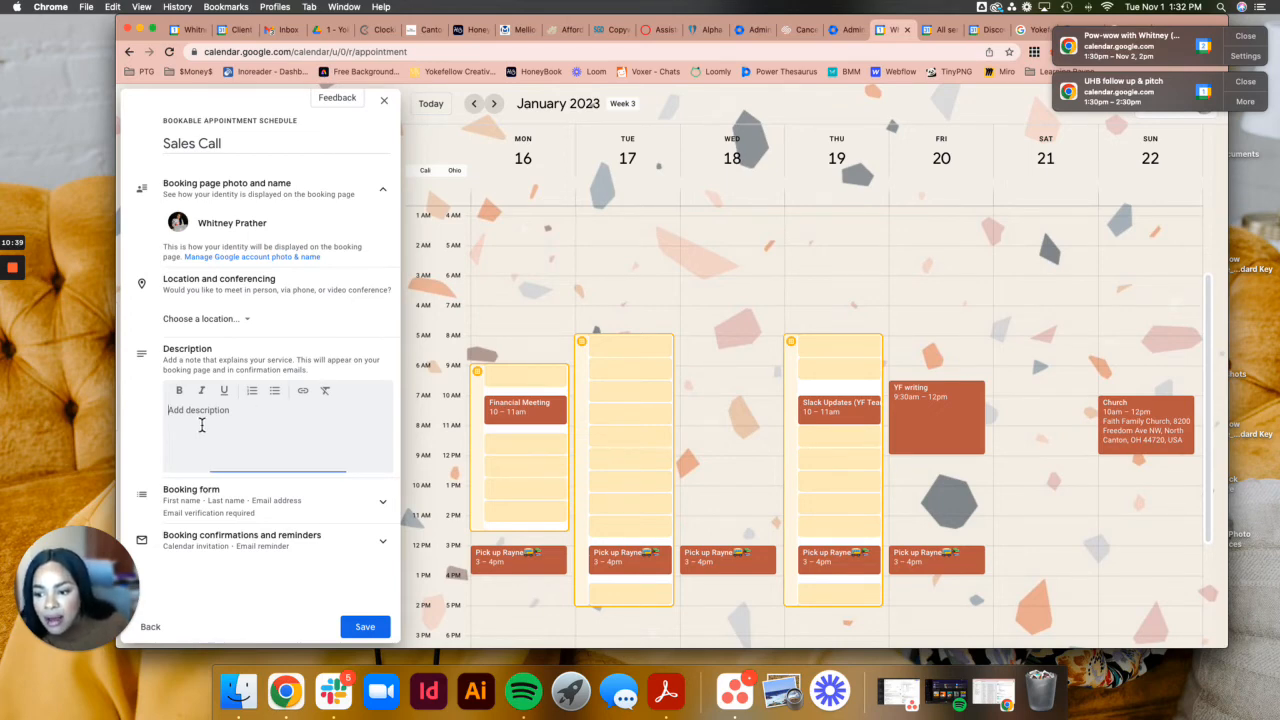
type("th")
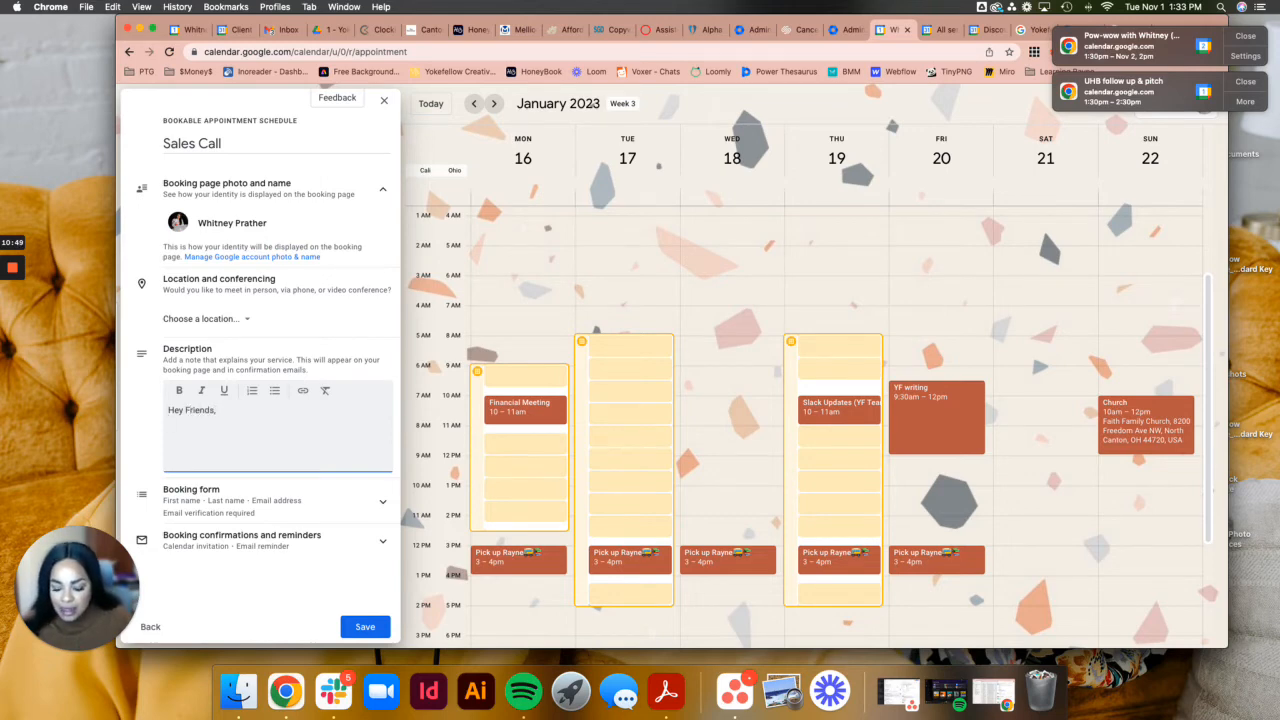
type("ome")
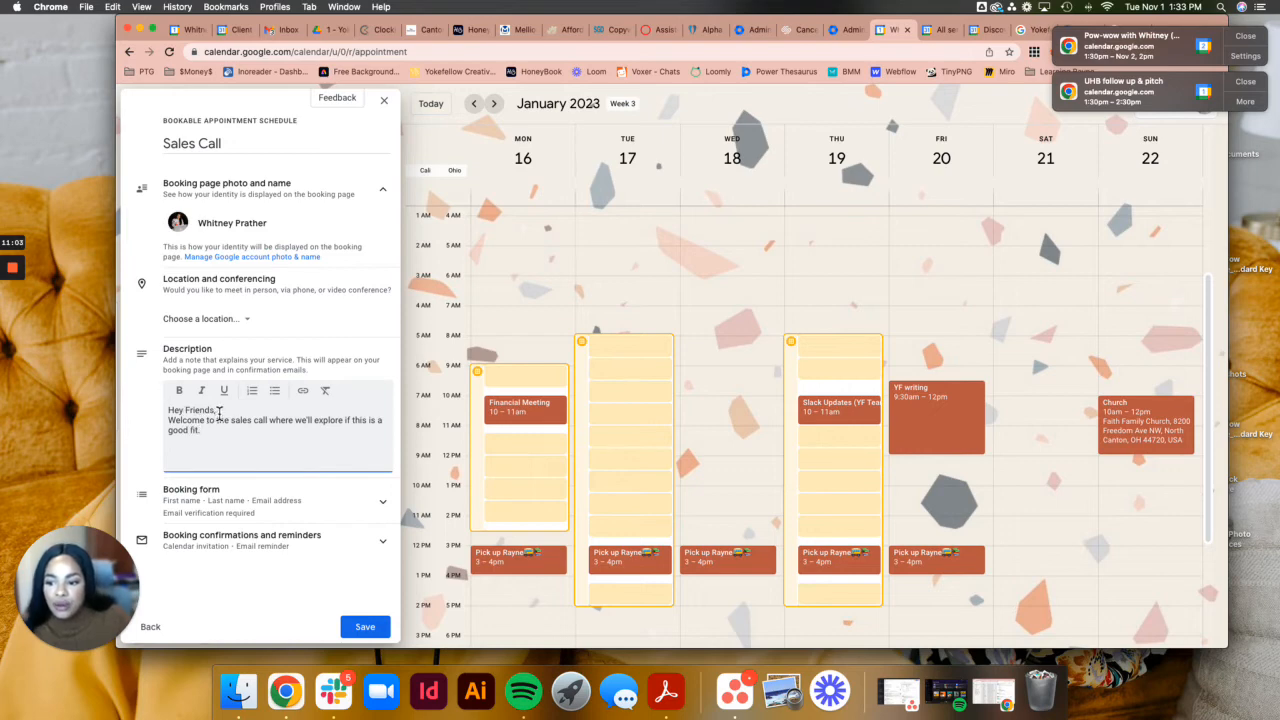
key("Return")
- Make the greeting "Hey Friends," bold in the description and add a new line after the last sentence
left_click_drag(218, 411, 168, 410)
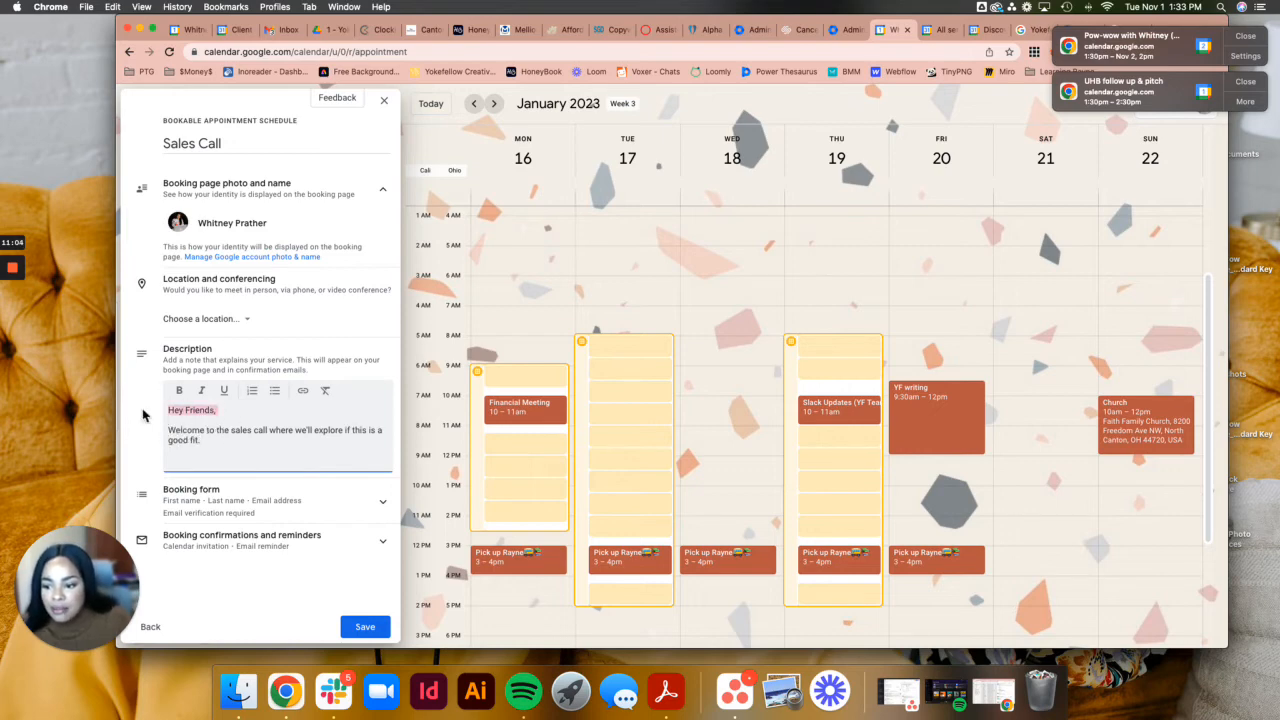
left_click(180, 391)
left_click(210, 442)
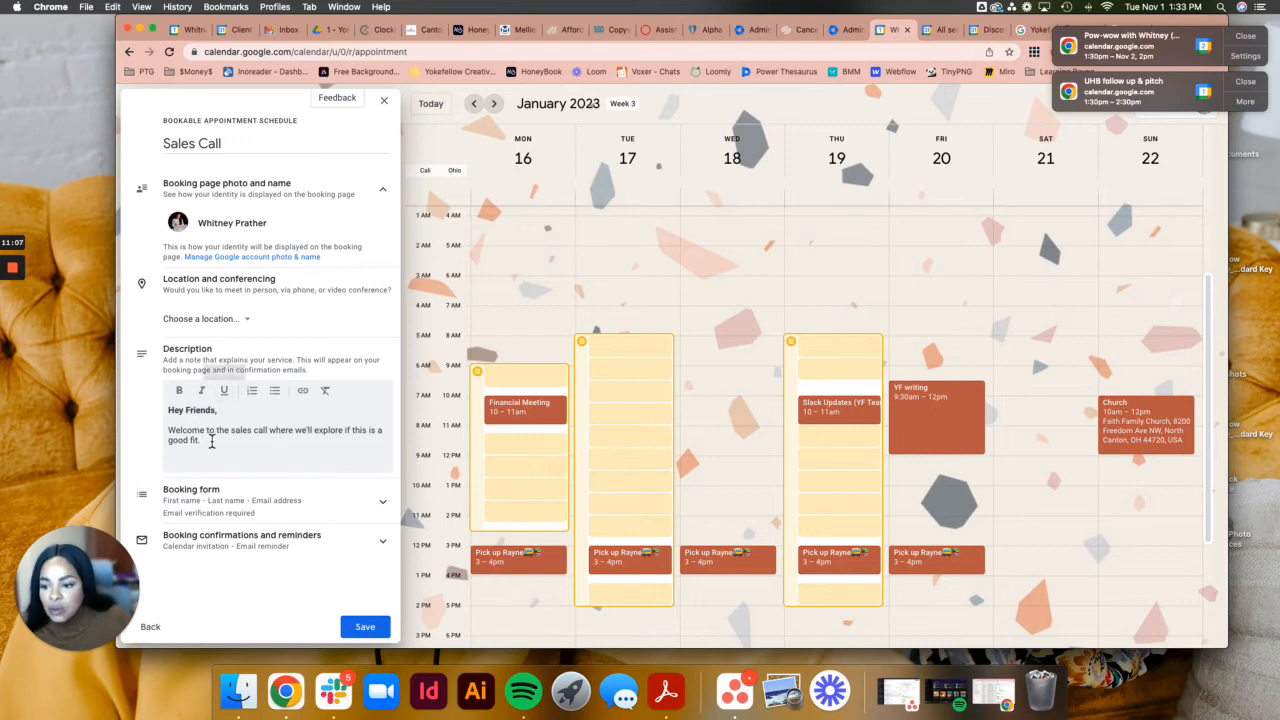
key("Return")
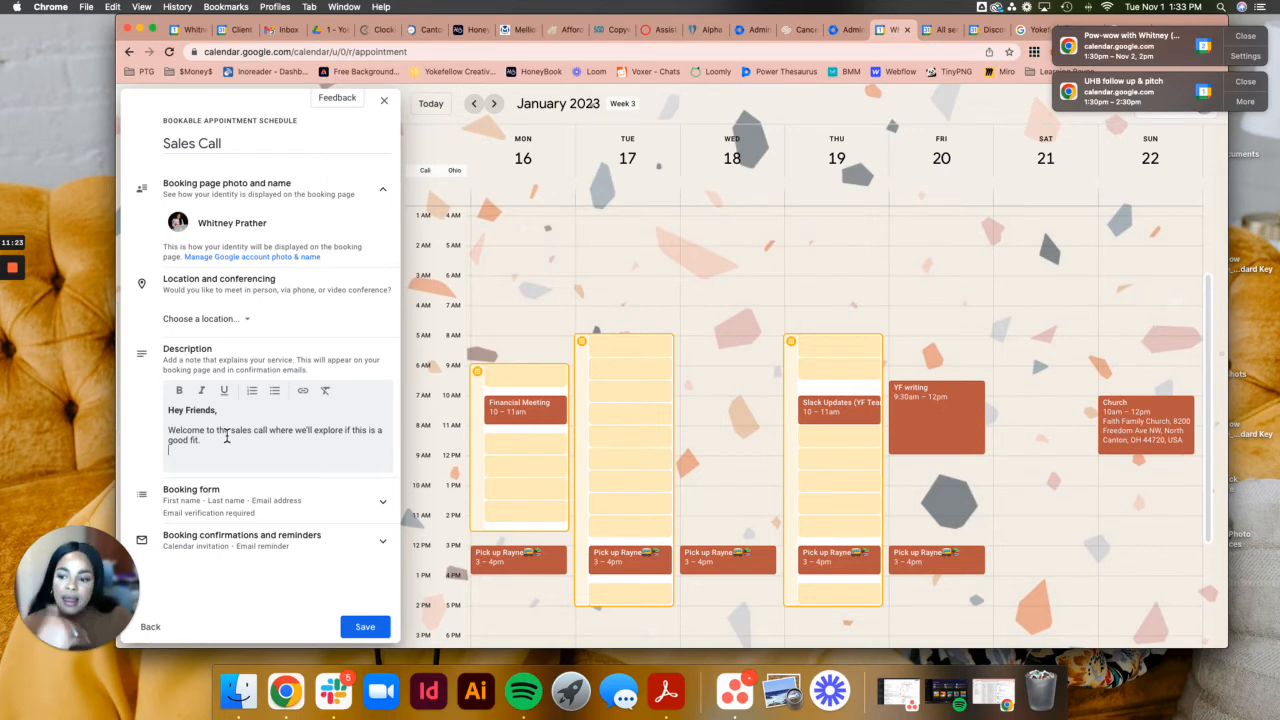
- Add an optional custom item "What's your budget?" to the booking form
left_click(255, 500)
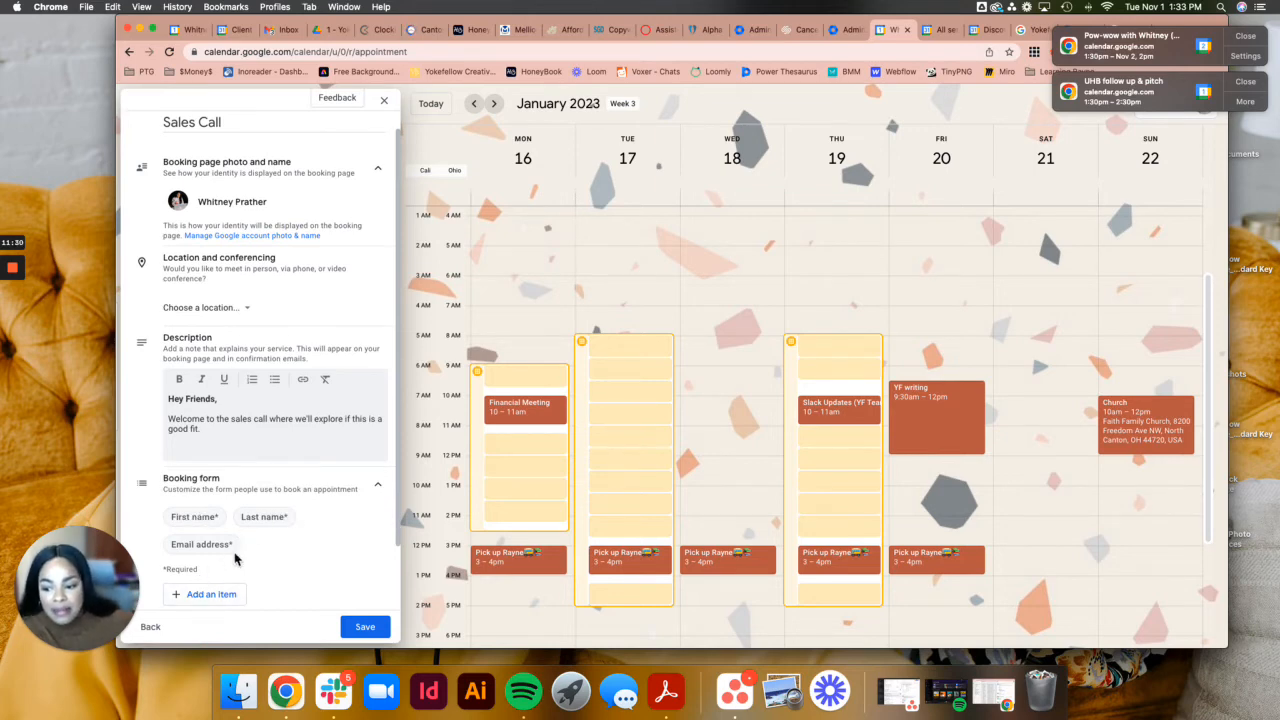
scroll(234, 558, "down", 2)
left_click(207, 530)
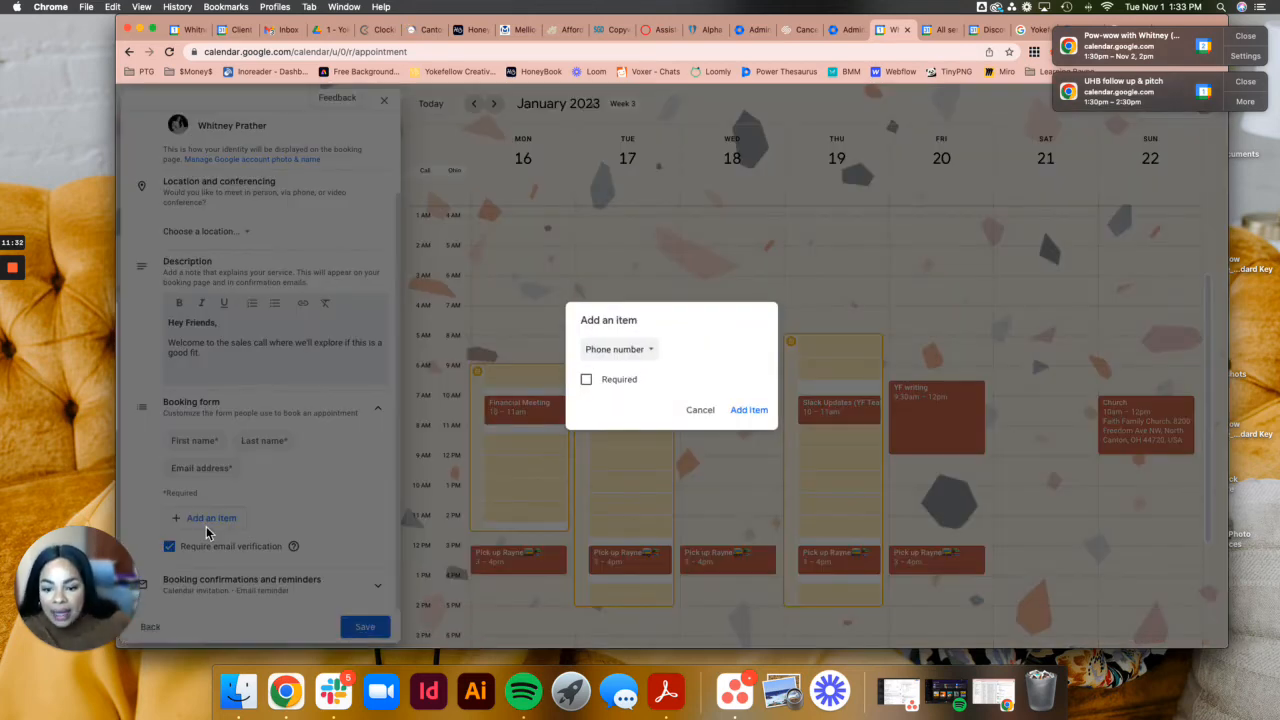
left_click(626, 351)
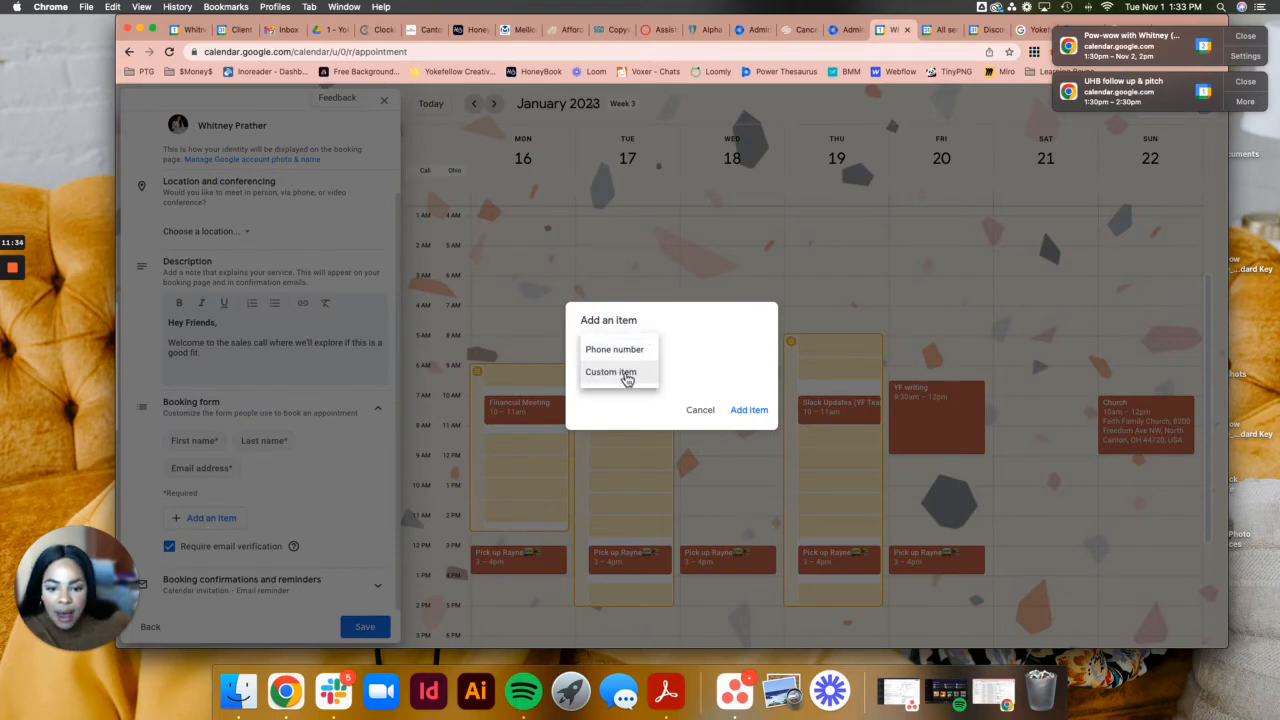
left_click(607, 349)
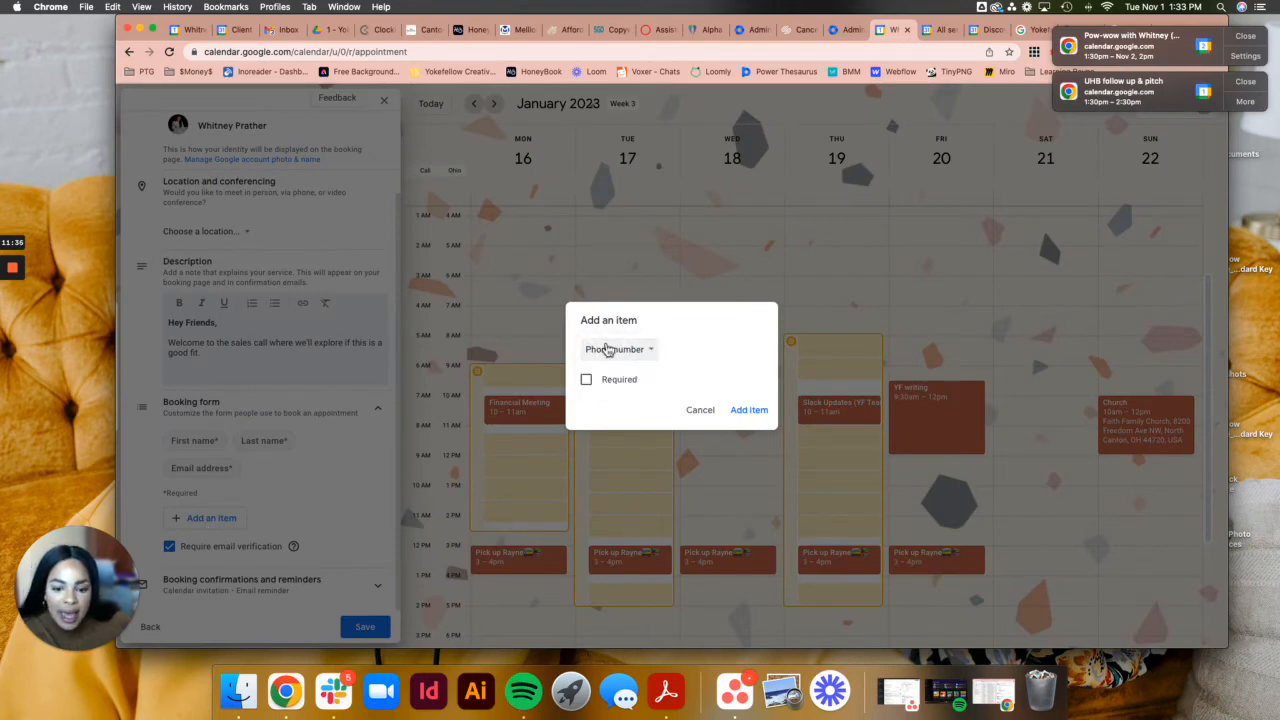
left_click(607, 349)
left_click(632, 371)
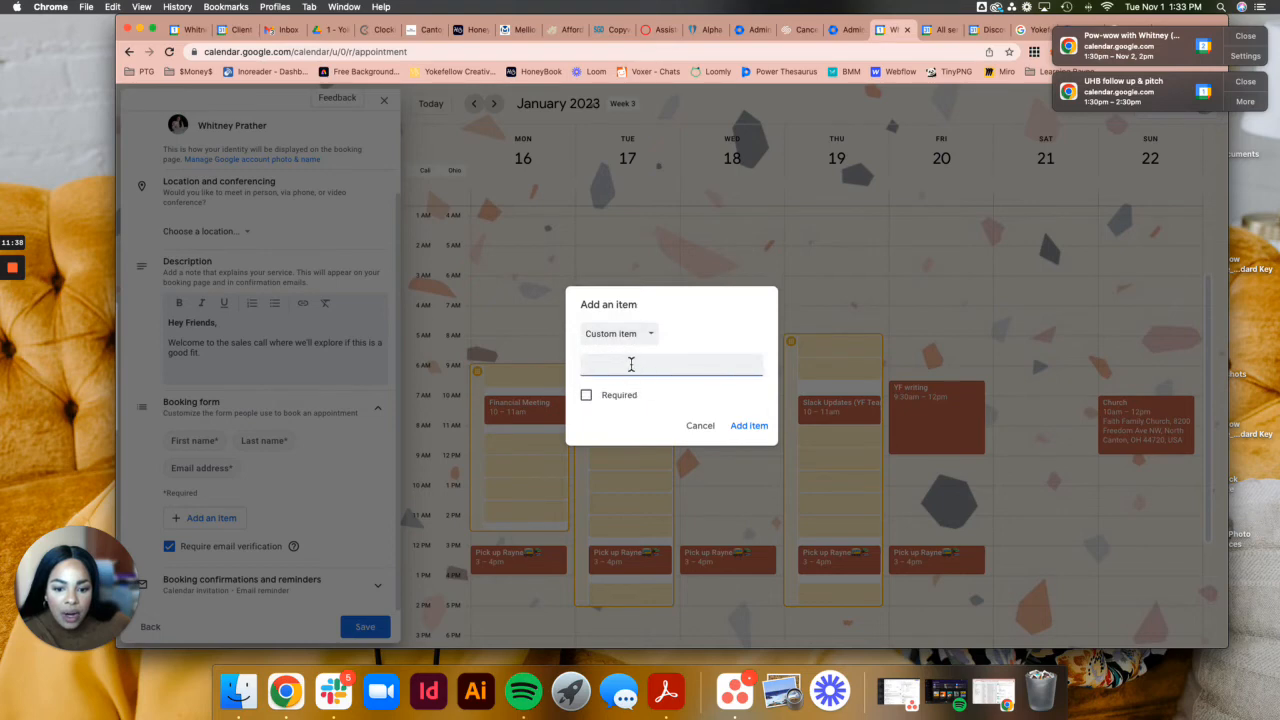
type("Comments")
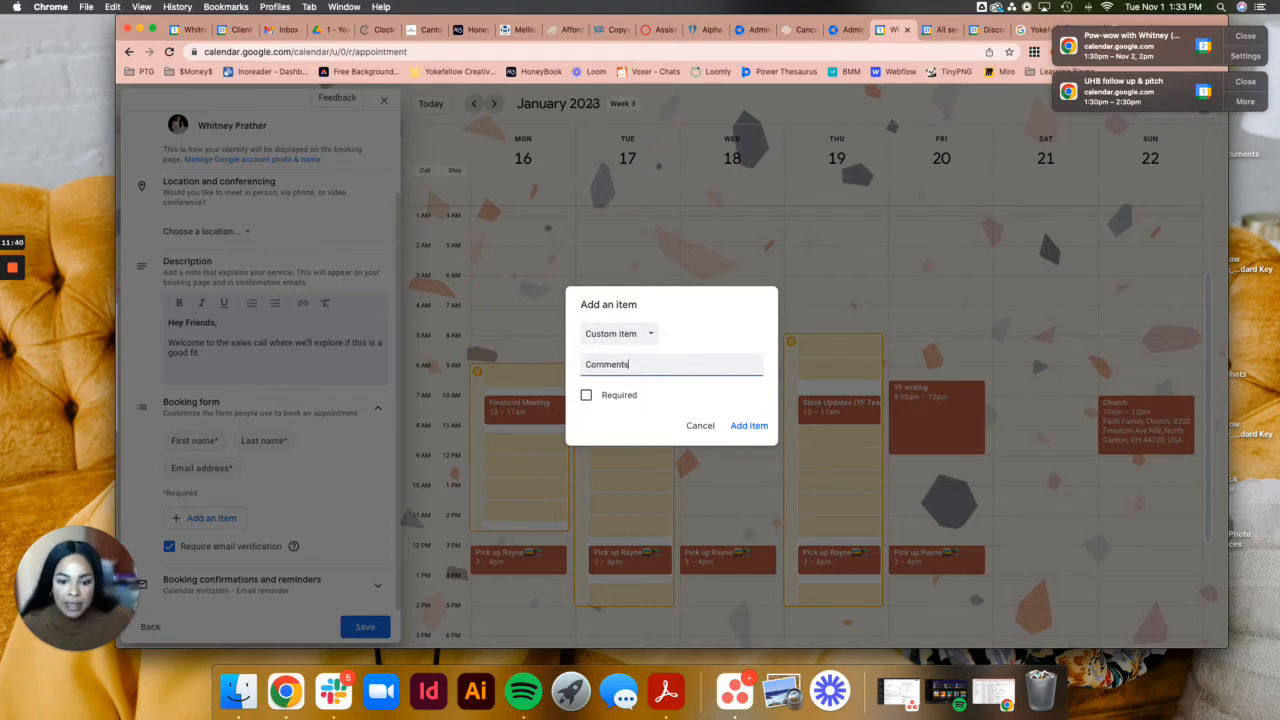
key("BackSpace")
type("What's your budget?")
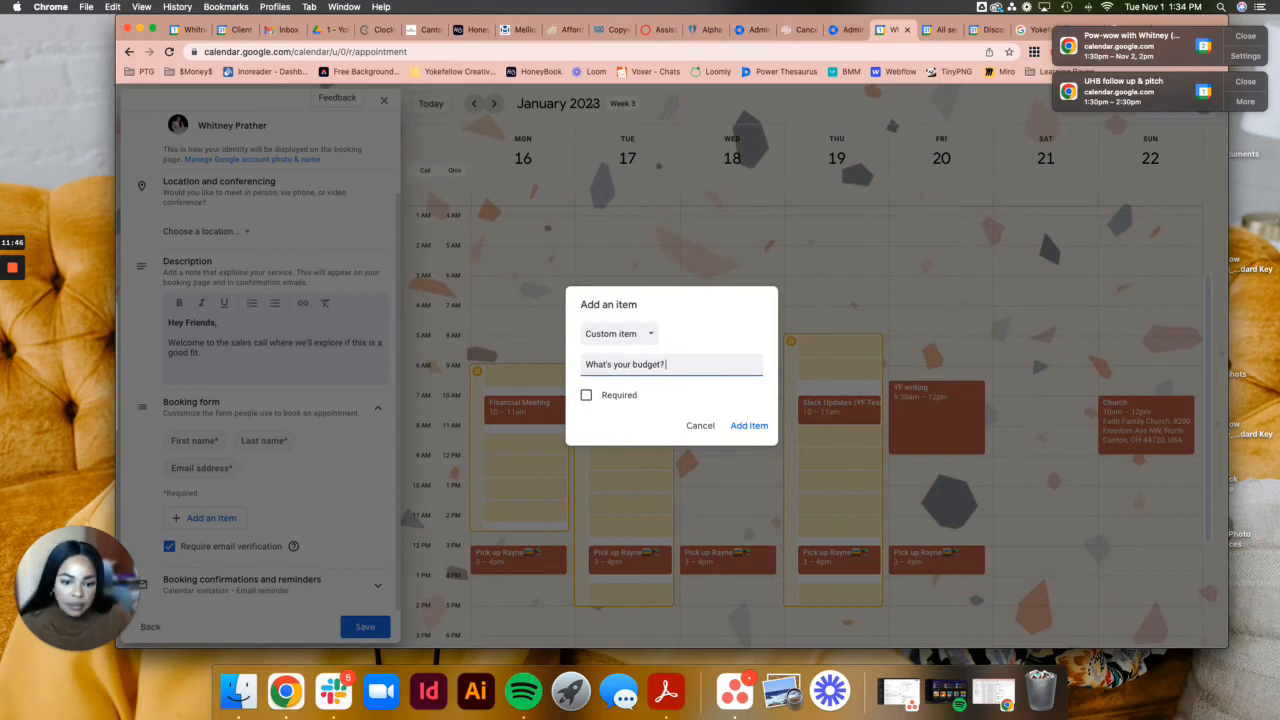
left_click(749, 427)
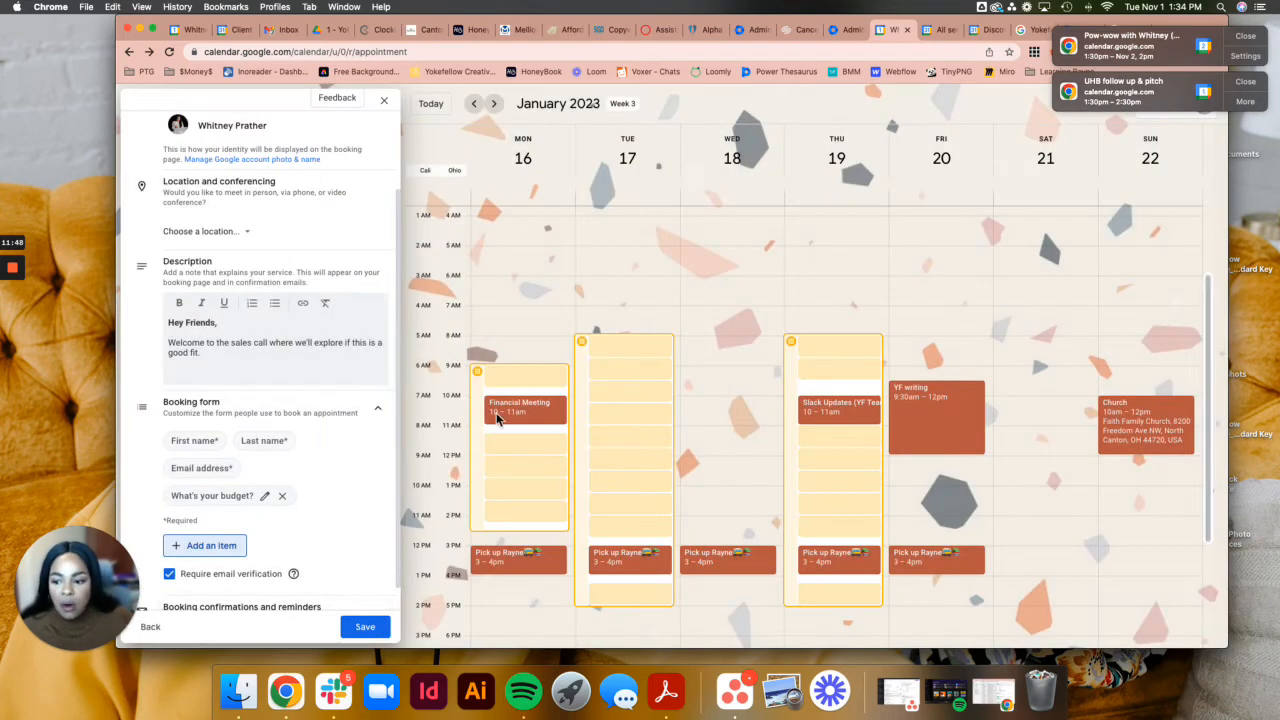
- Add another optional custom item, "Comments:", to the booking form
left_click(220, 543)
left_click(625, 352)
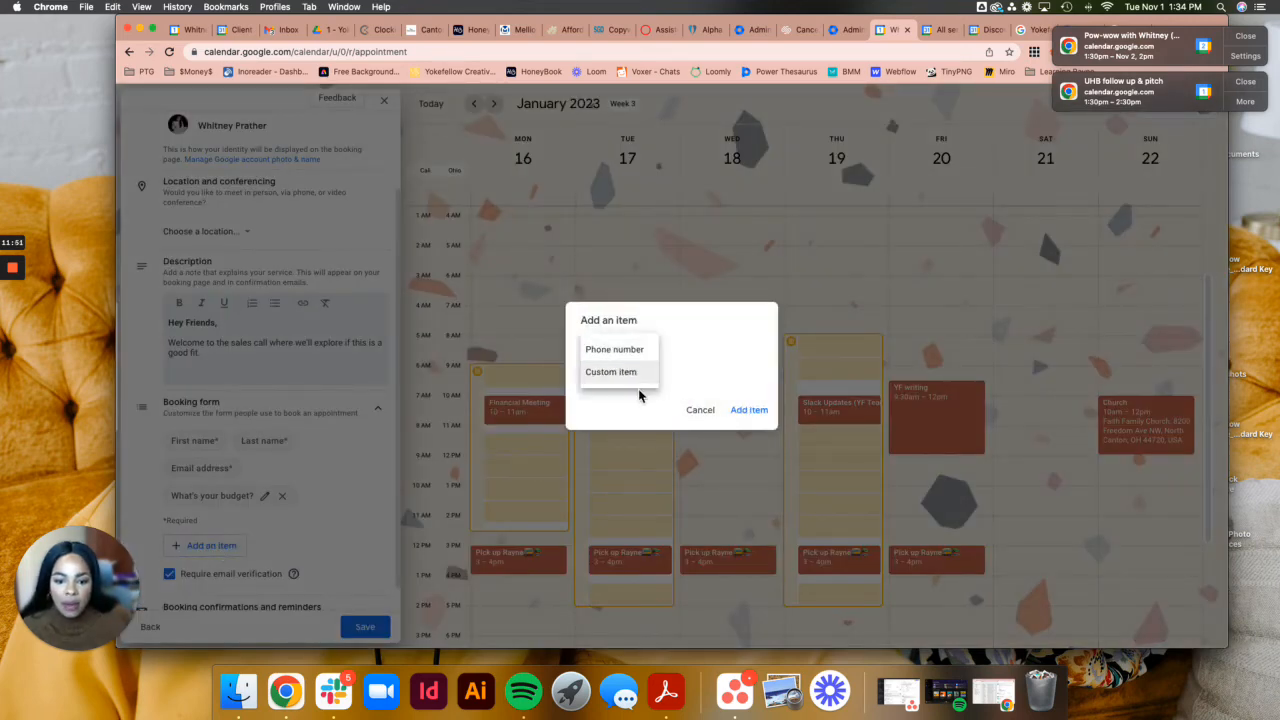
left_click(634, 372)
type("Com")
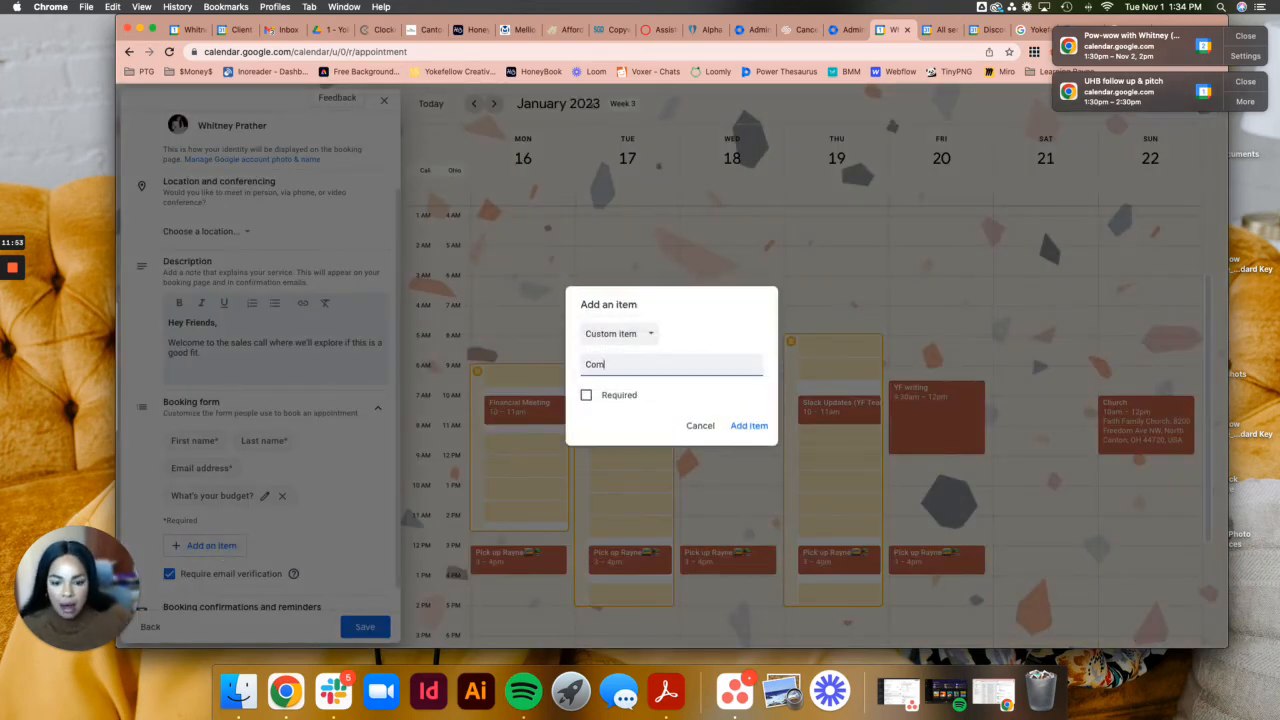
type("ments:")
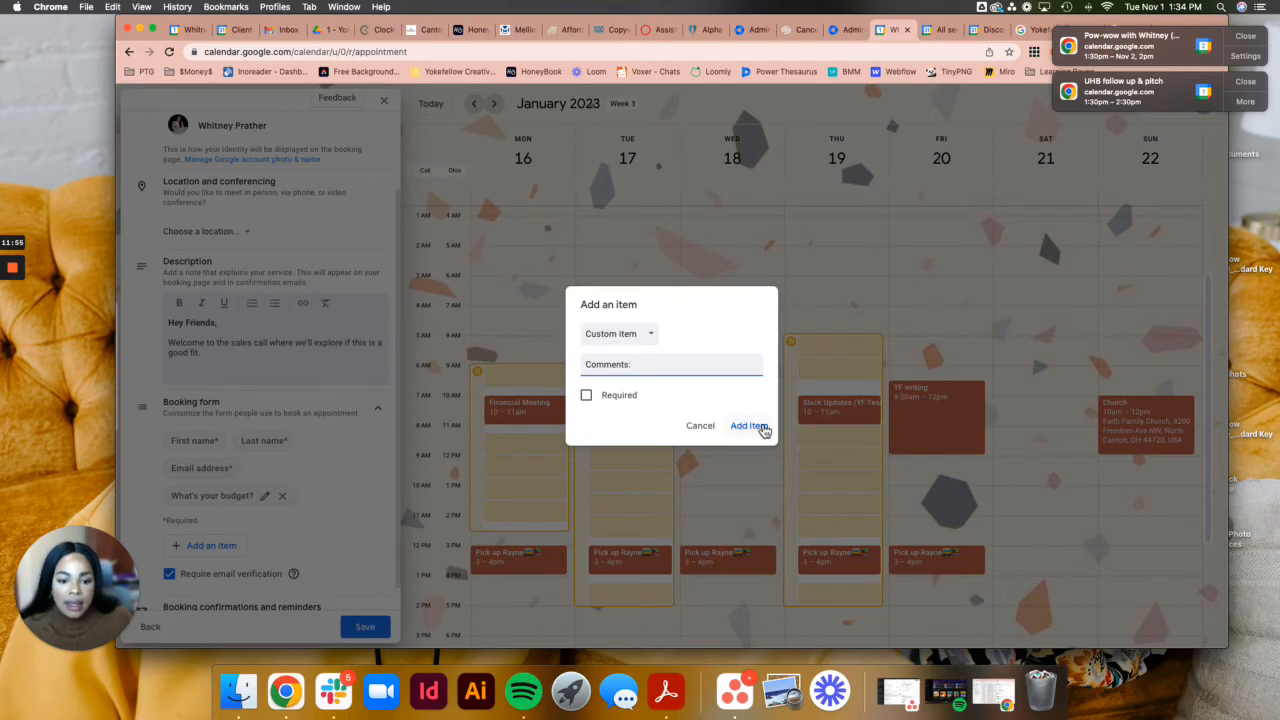
left_click(752, 426)
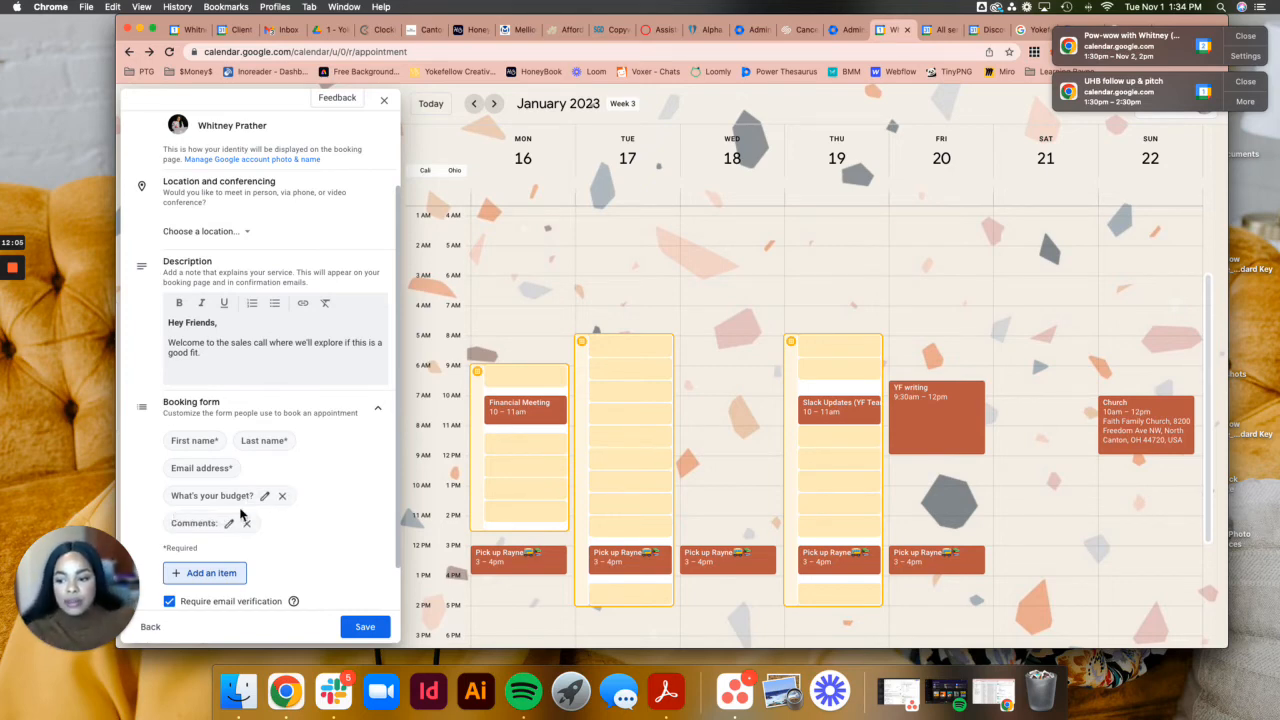
- In the booking confirmations and reminders, keep the 1 day before email reminder and add a second one at 30 minutes before
scroll(238, 515, "down", 1)
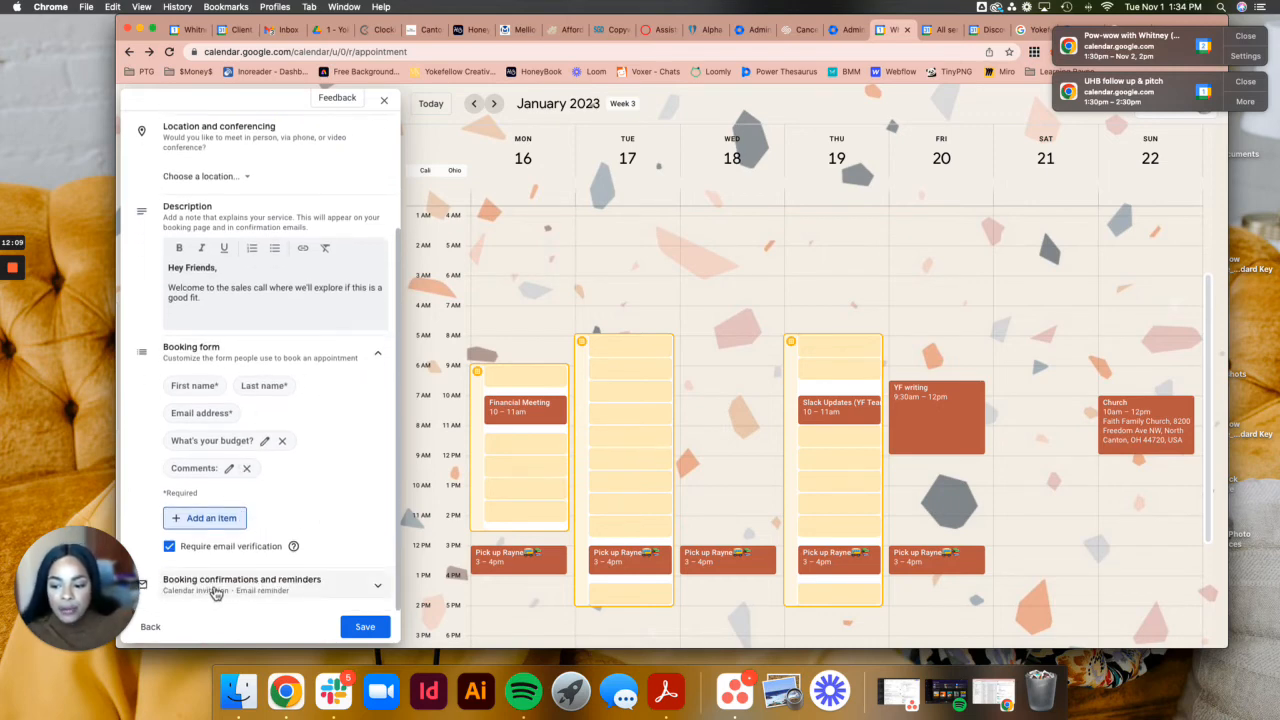
left_click(255, 590)
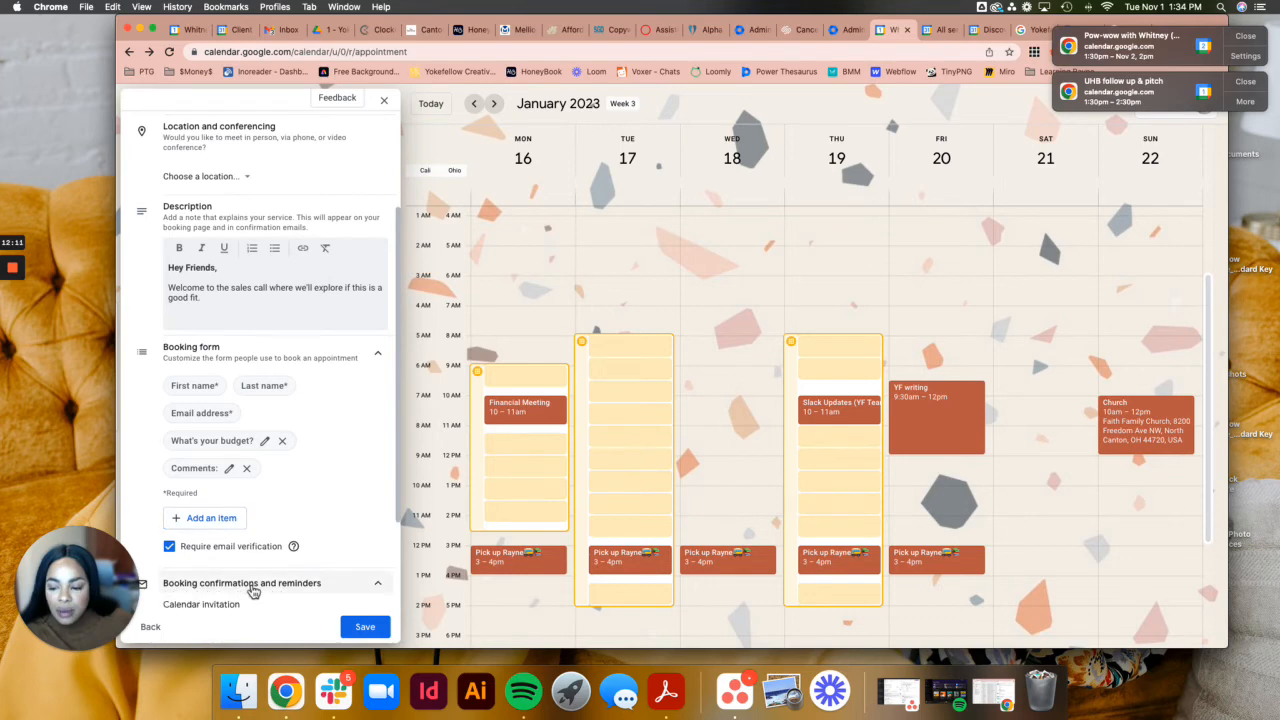
scroll(260, 585, "down", 2)
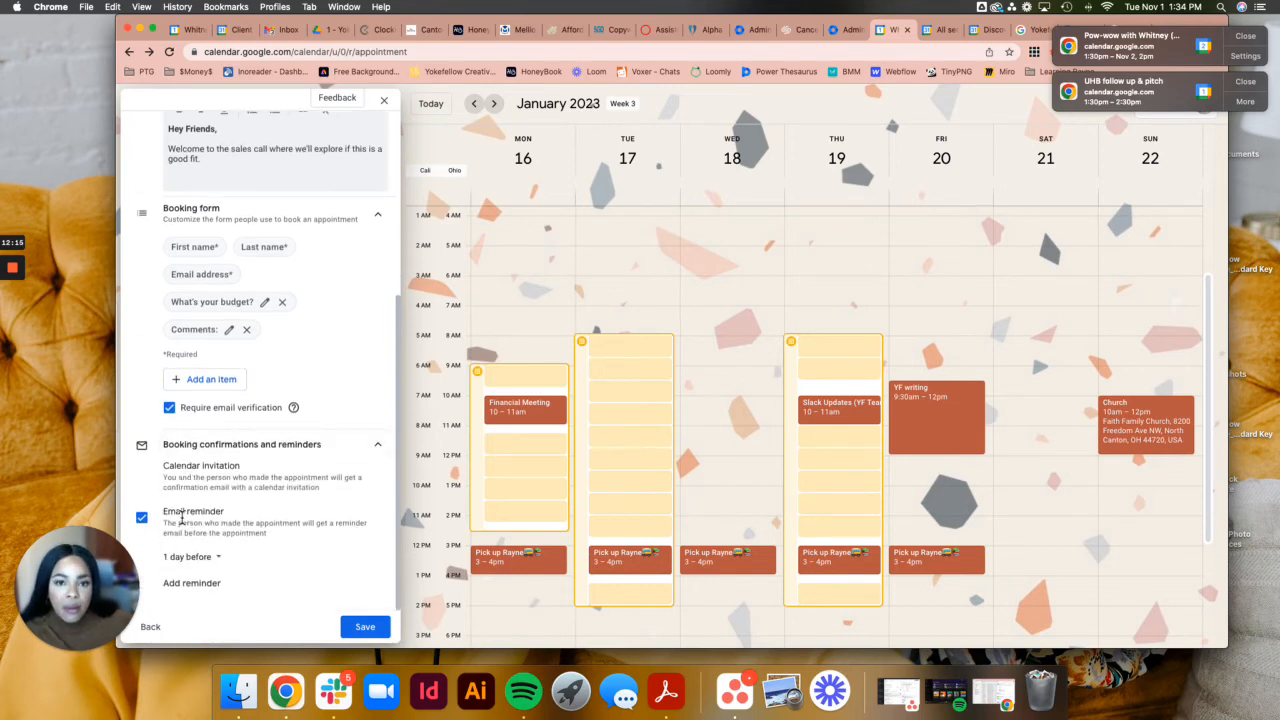
left_click(205, 564)
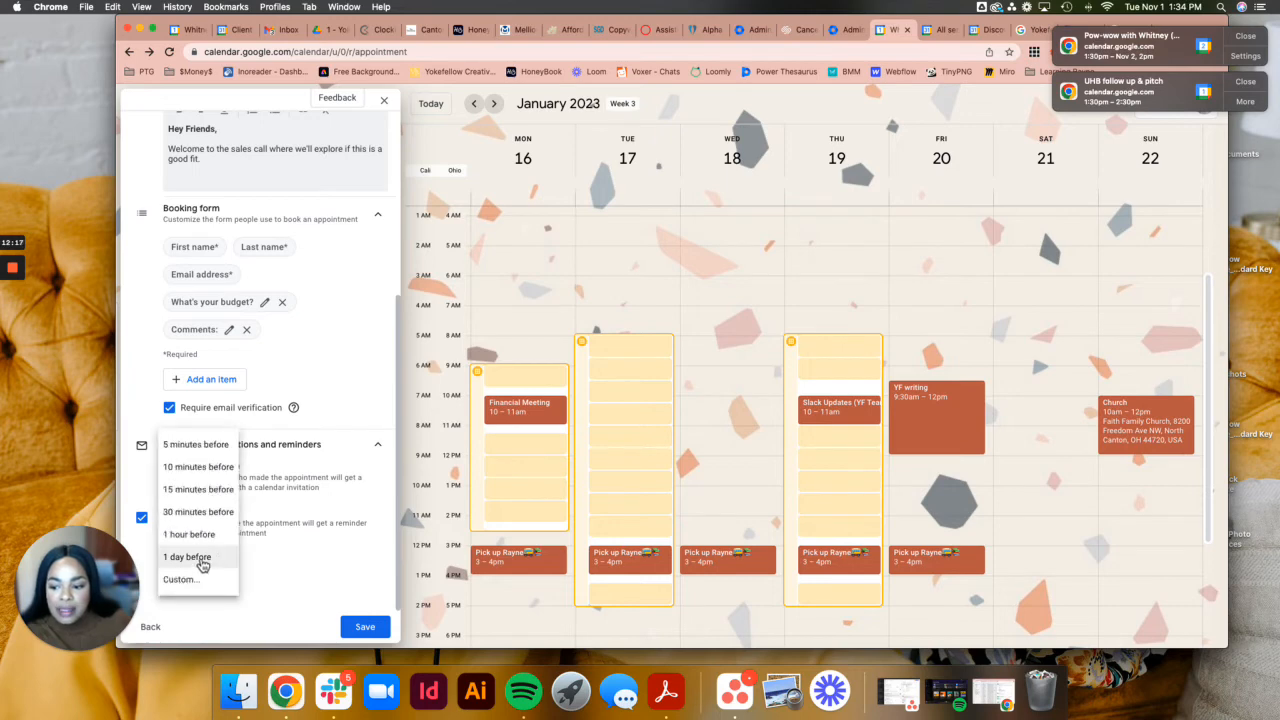
left_click(203, 562)
left_click(190, 582)
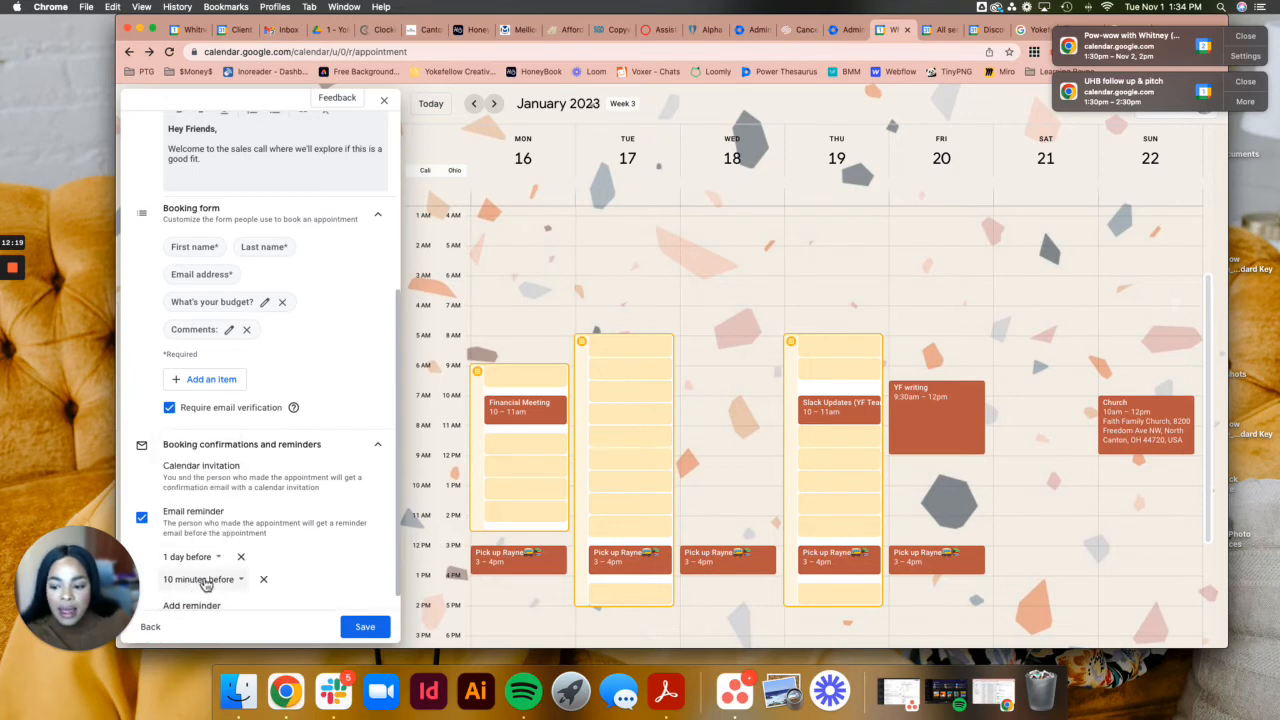
scroll(210, 584, "down", 1)
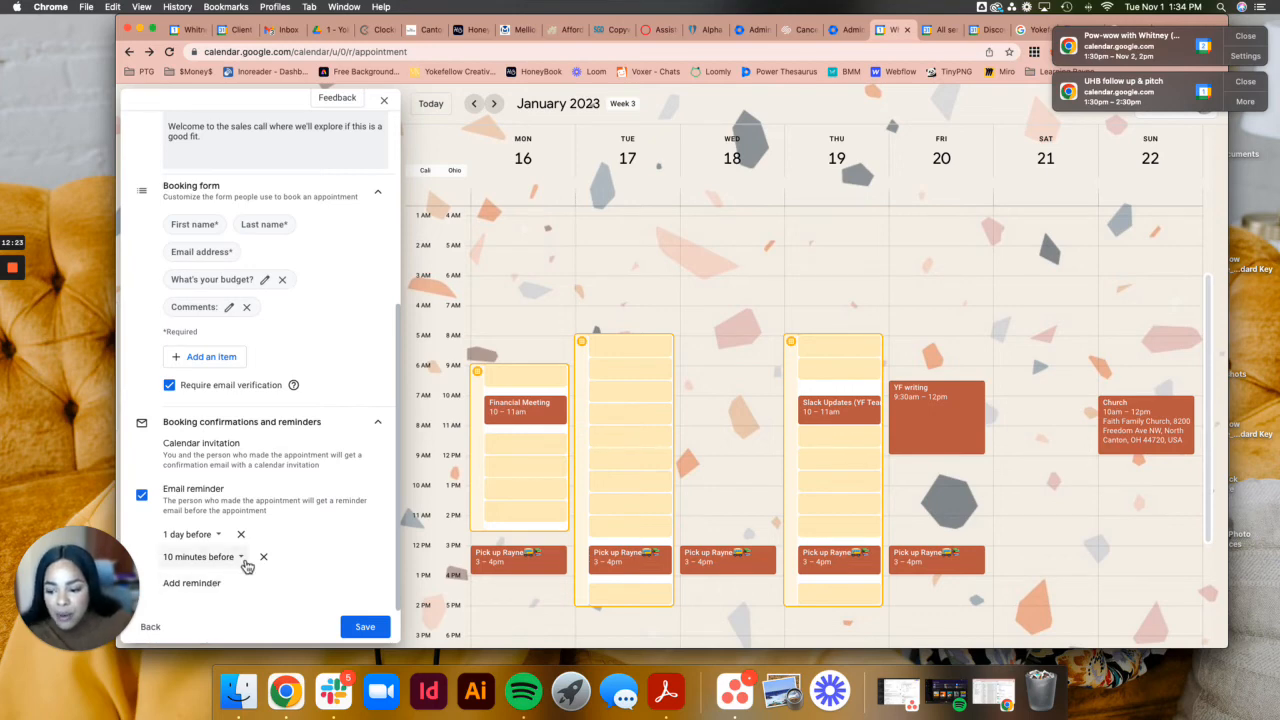
left_click(241, 559)
left_click(200, 553)
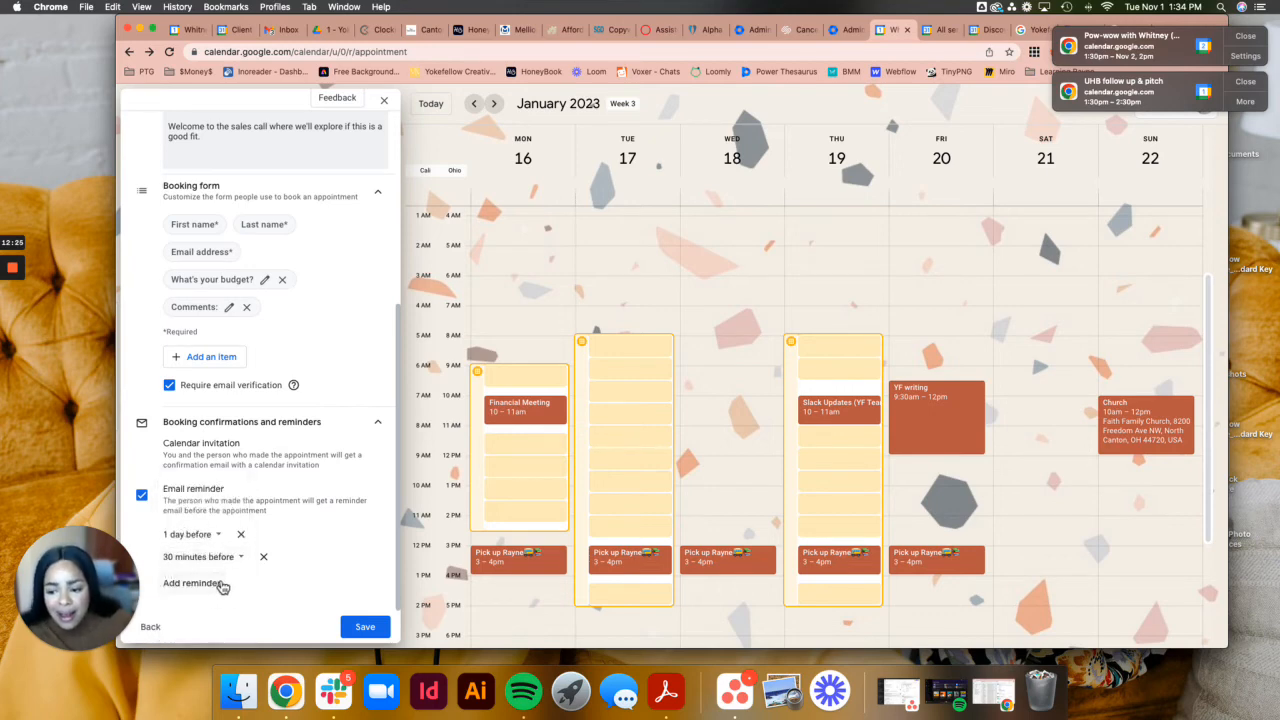
- Add a third, custom email reminder 2 minutes before the appointment and save the appointment schedule
left_click(218, 582)
left_click(215, 581)
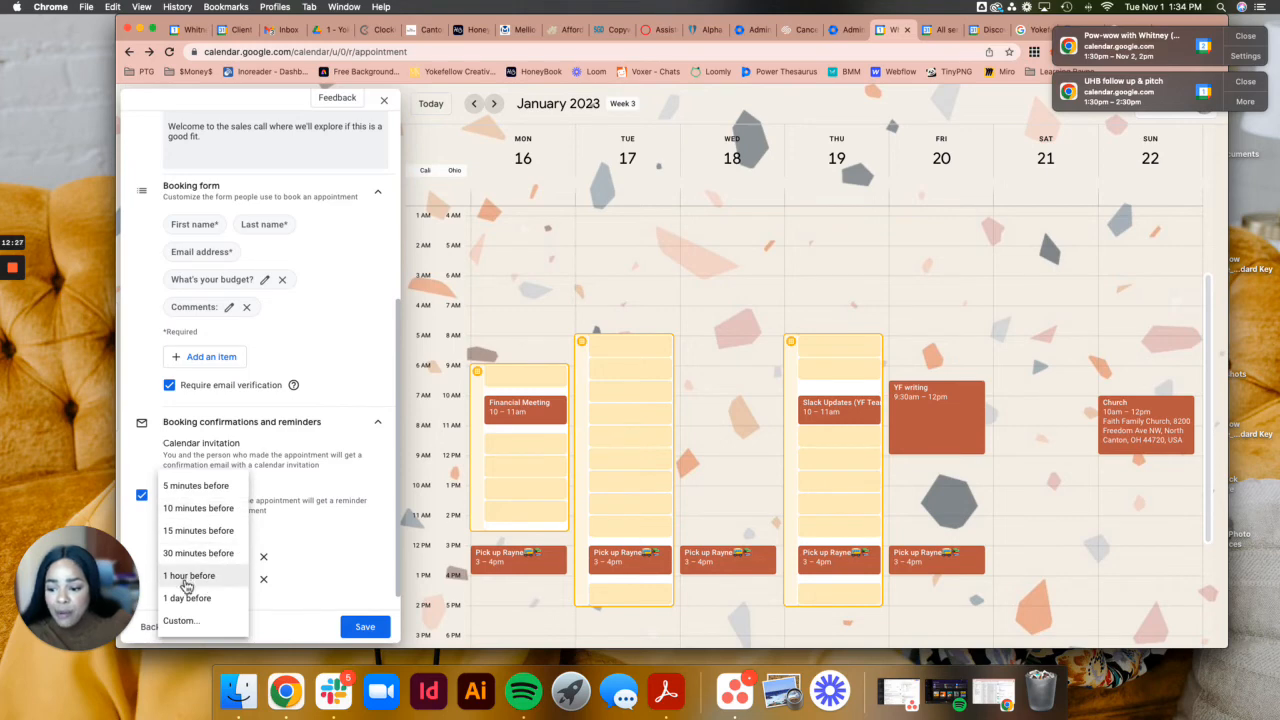
left_click(182, 620)
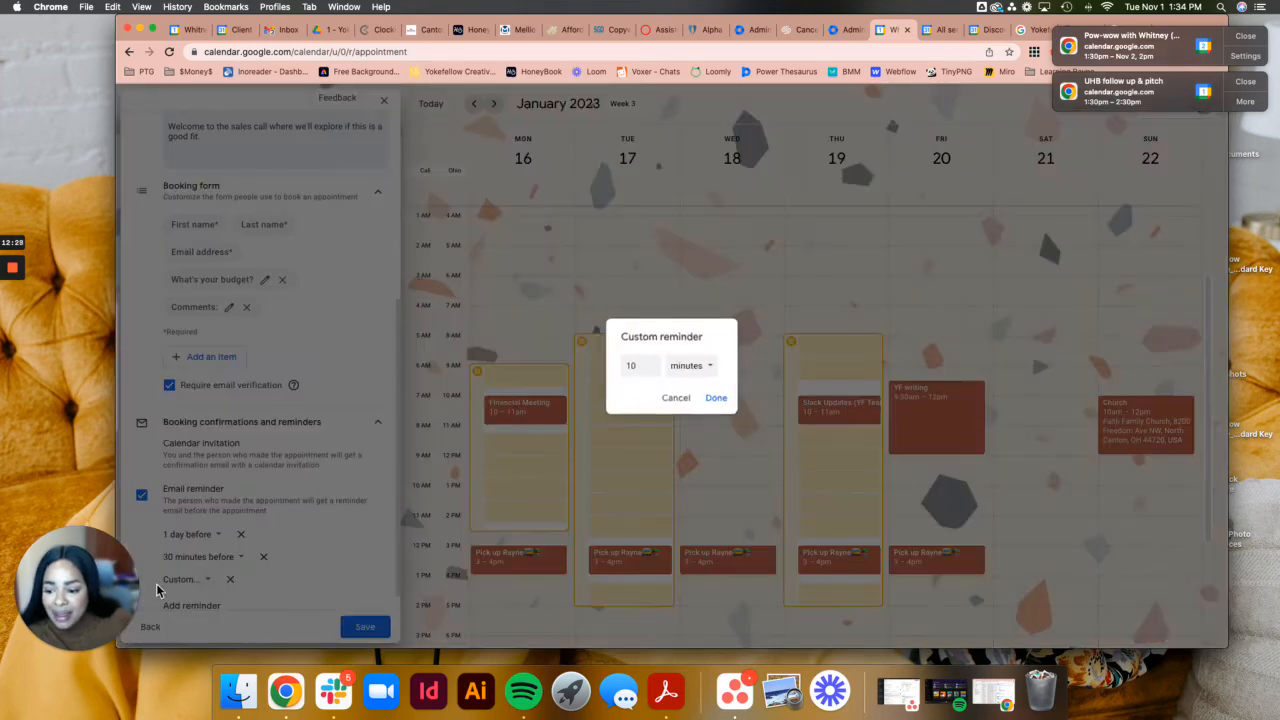
double_click(637, 366)
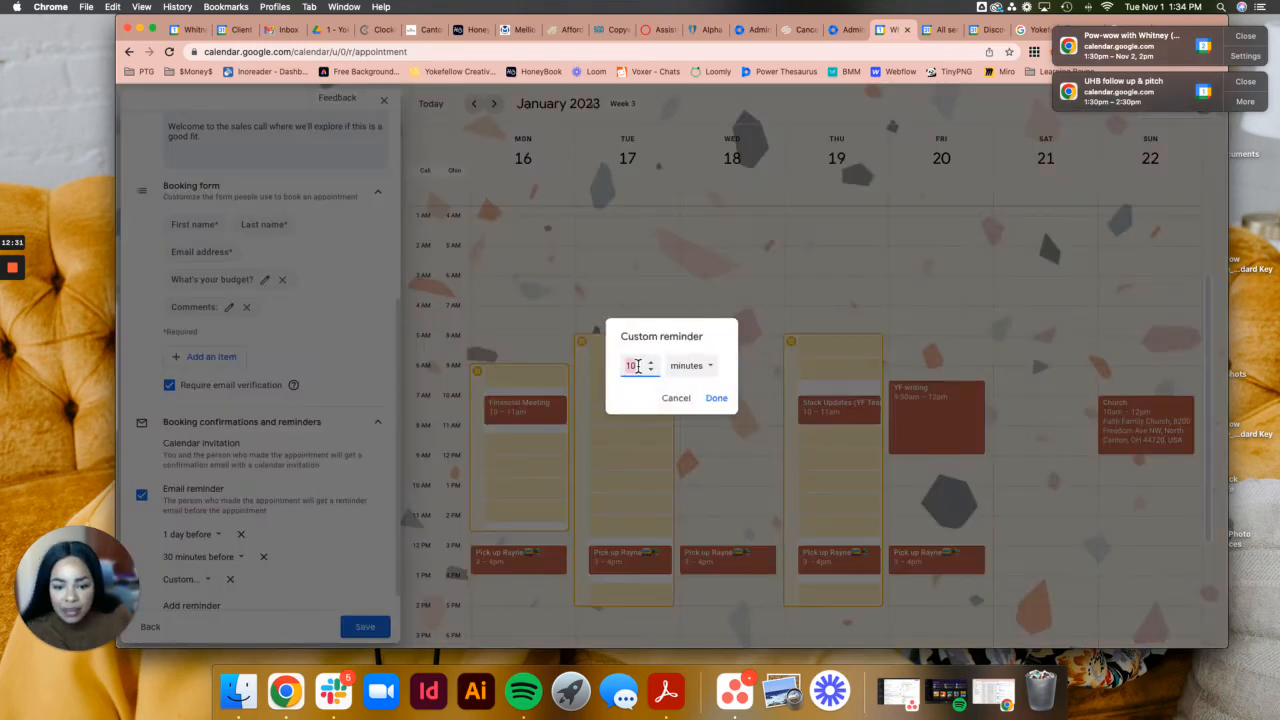
type("2")
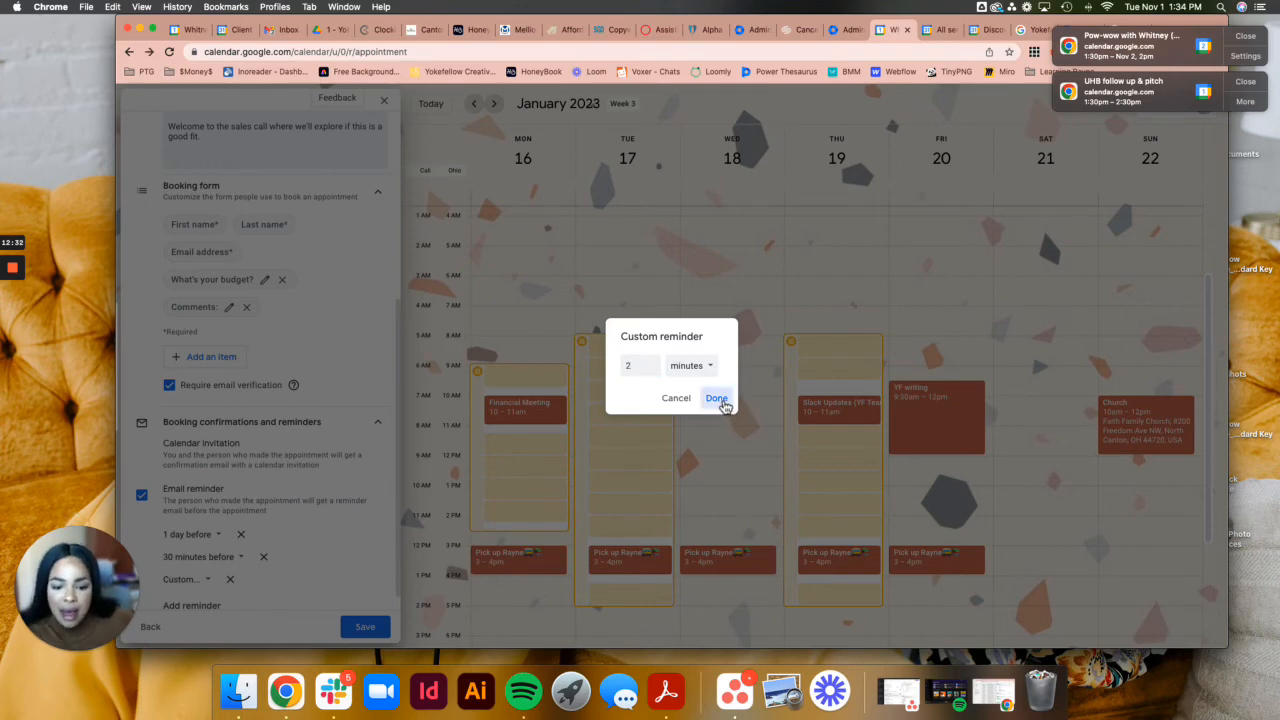
left_click(718, 399)
scroll(260, 512, "down", 1)
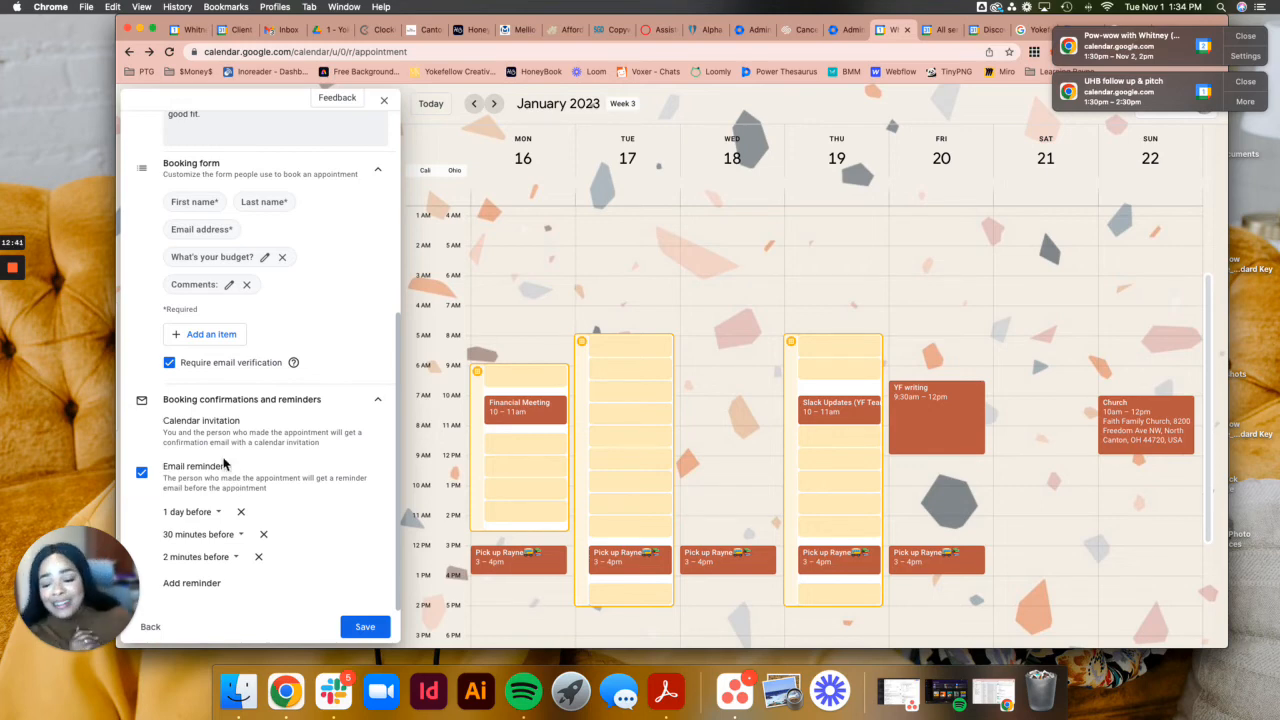
left_click(365, 627)
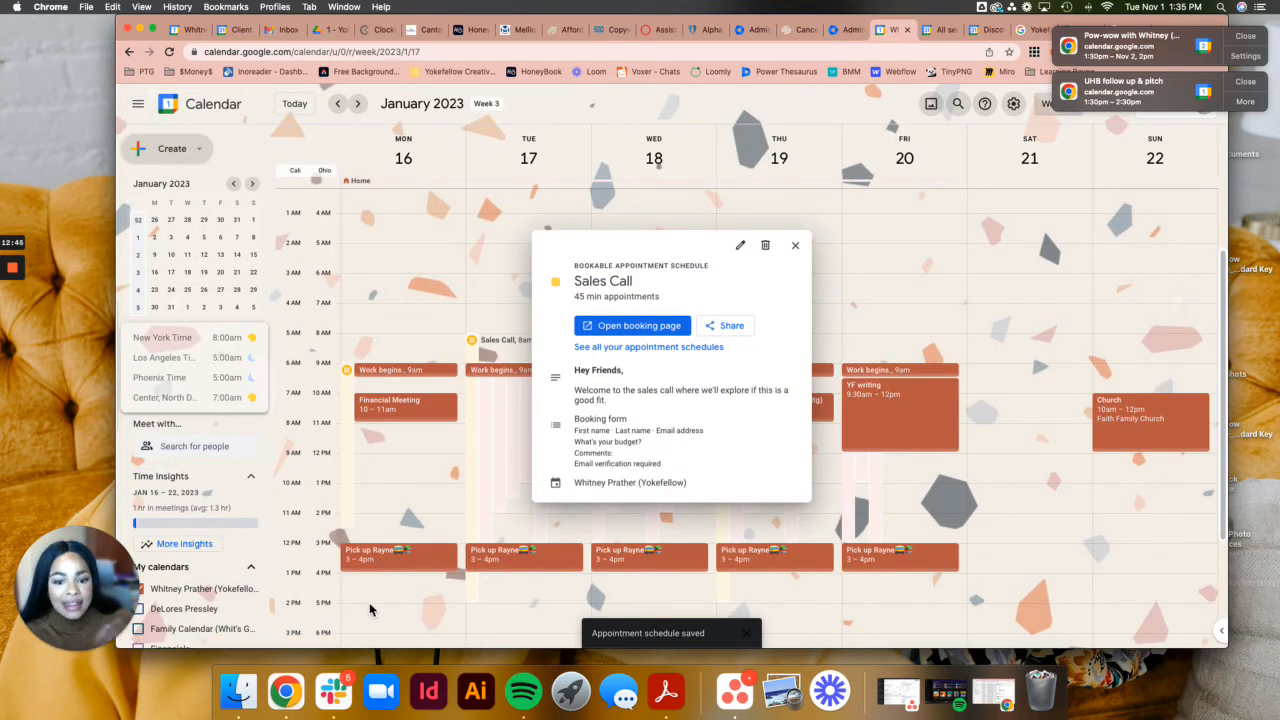
- Open the Sales Call booking page and examine the available appointment times across the weeks of December 2022
left_click(596, 327)
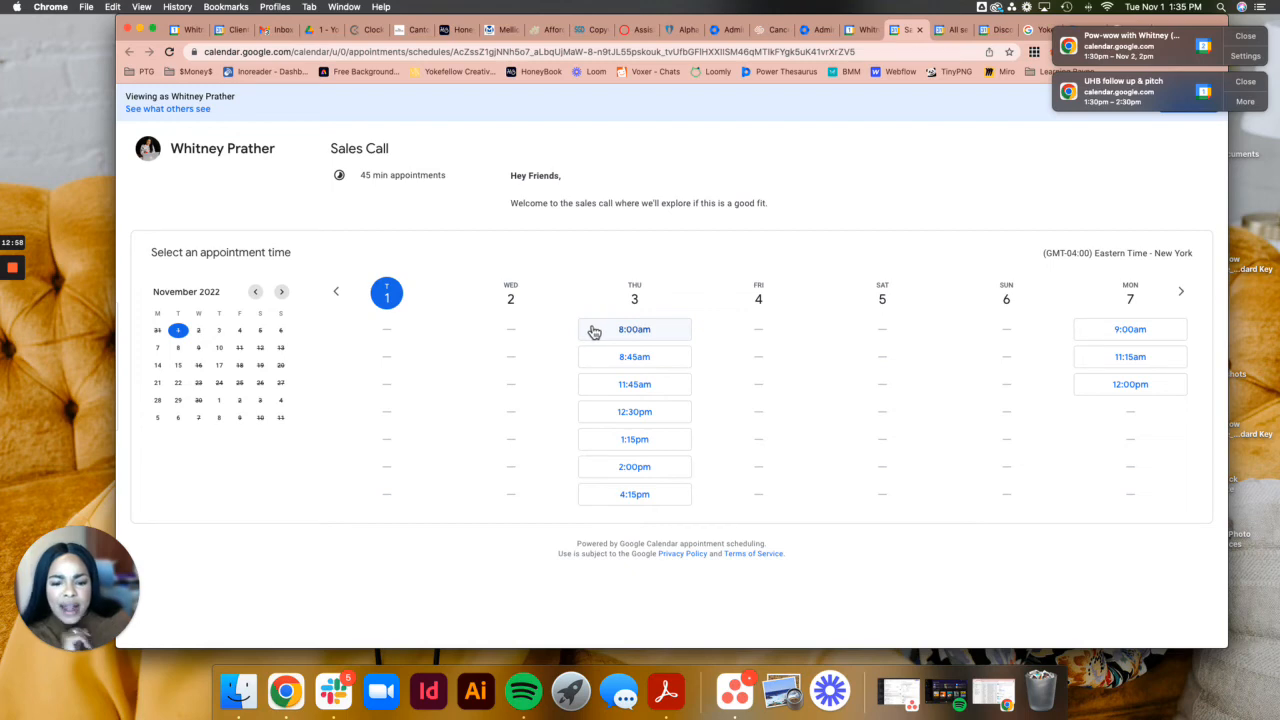
left_click(281, 291)
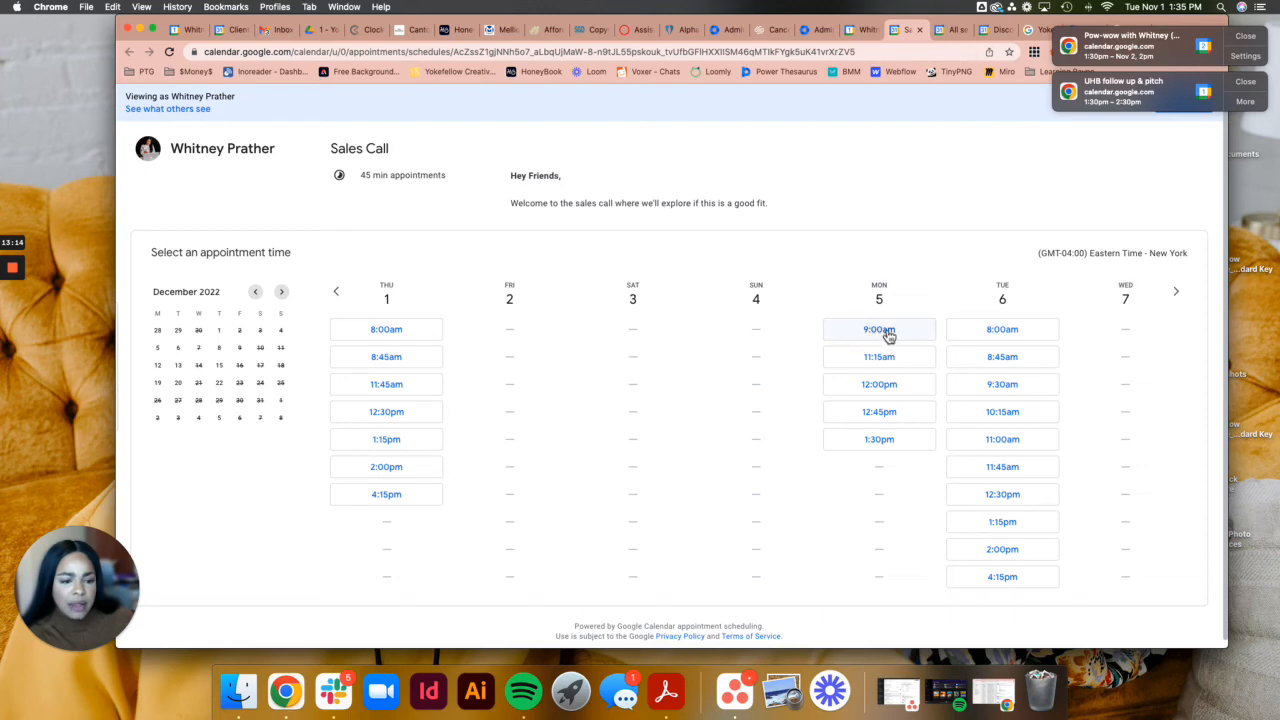
left_click(1177, 294)
left_click(1177, 302)
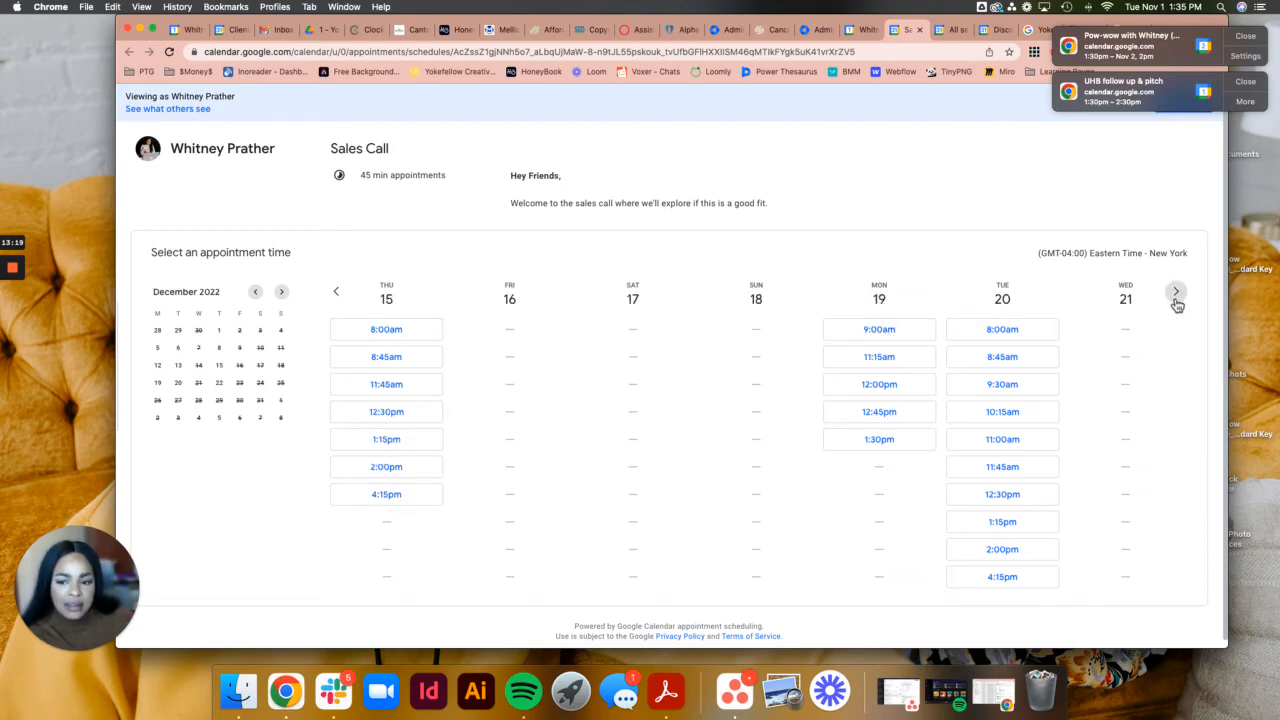
left_click(1177, 300)
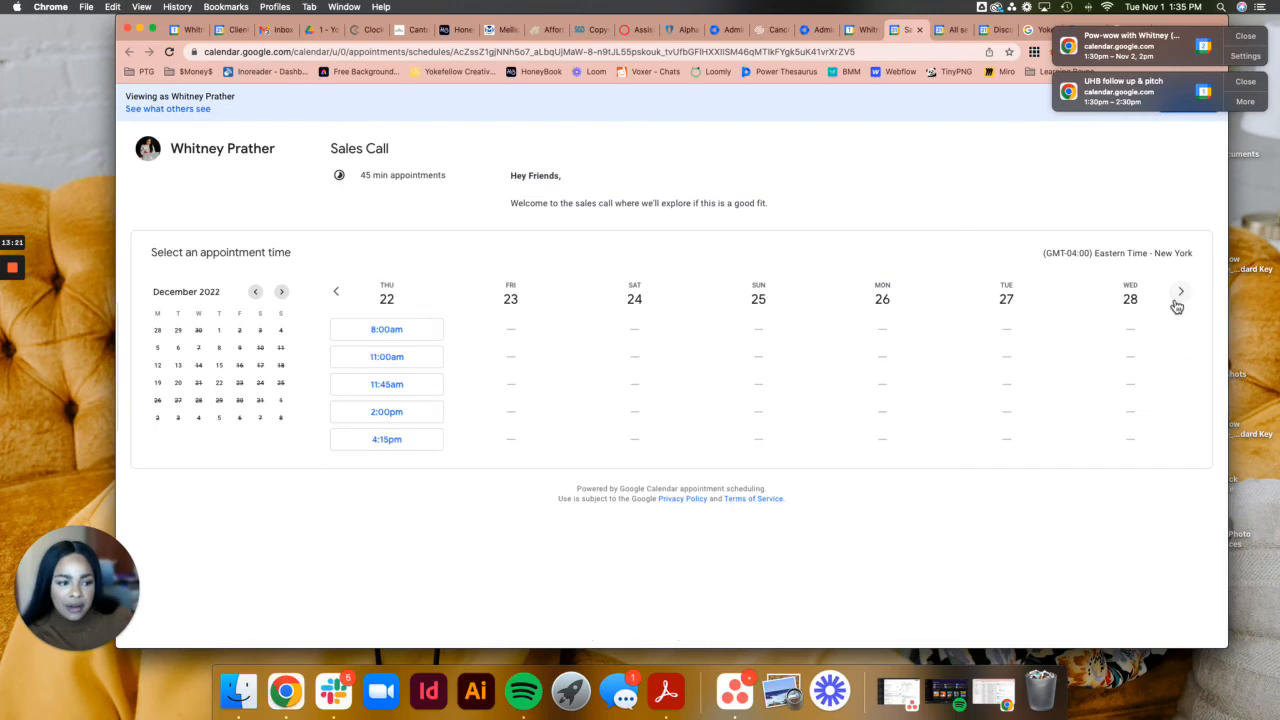
left_click(1177, 302)
left_click(337, 294)
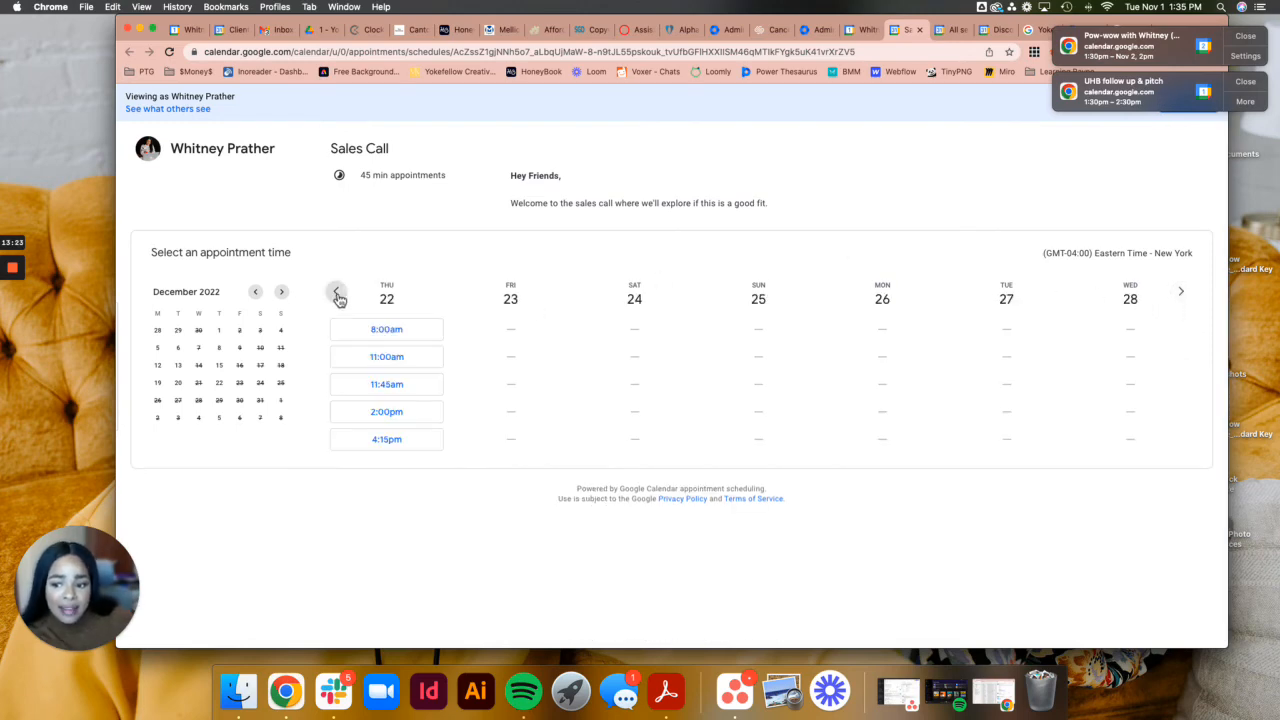
left_click(337, 294)
left_click(337, 294)
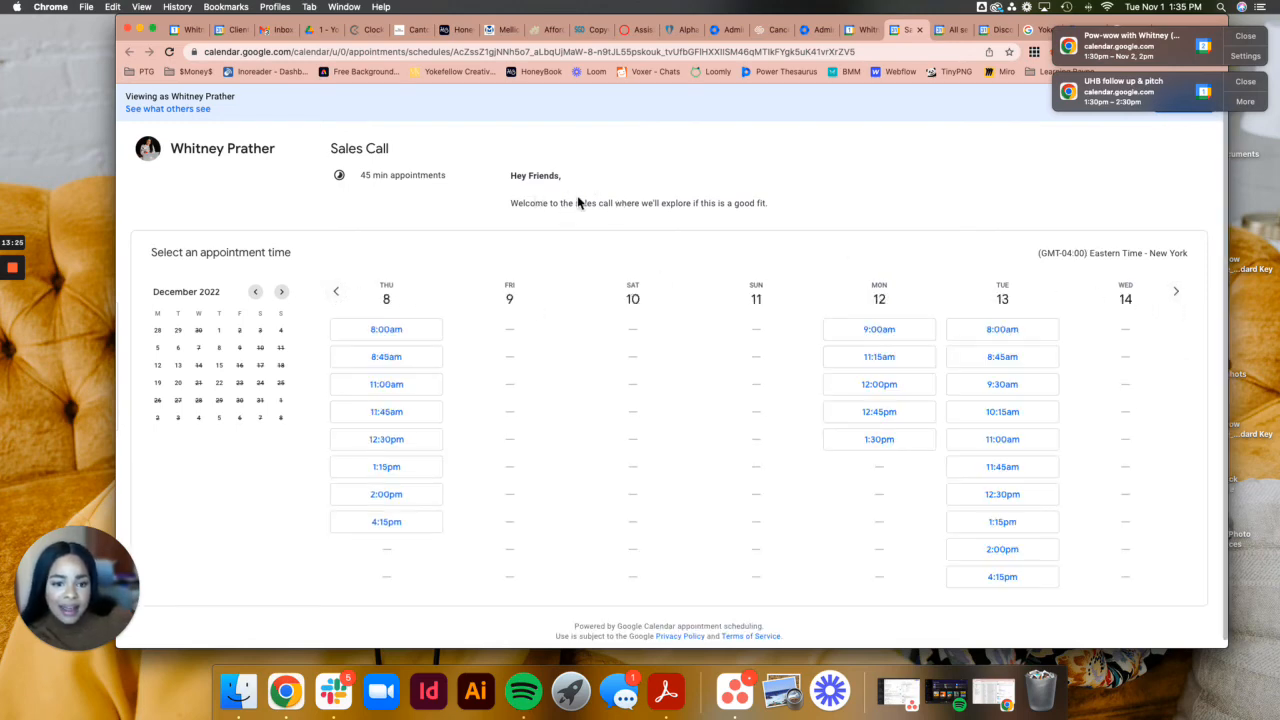
- Examine the contact form for the Thursday, December 8, 8:45am slot and close it without booking
left_click(352, 362)
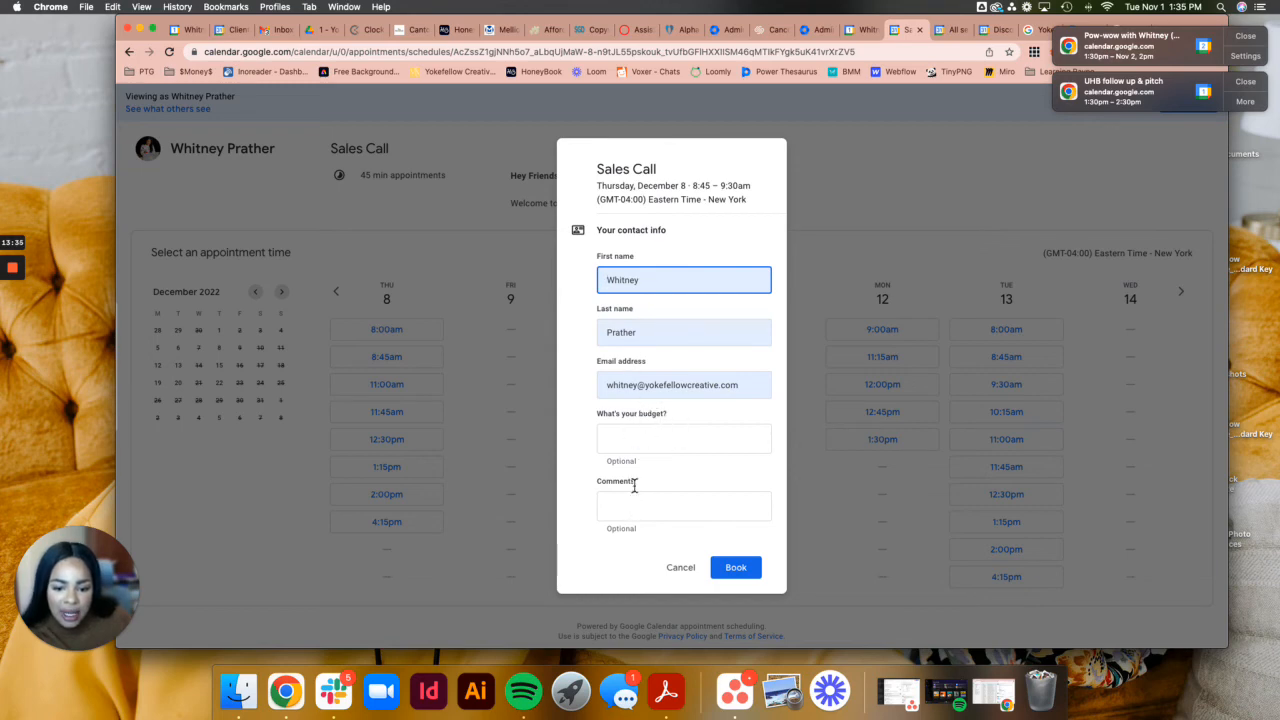
left_click(598, 470)
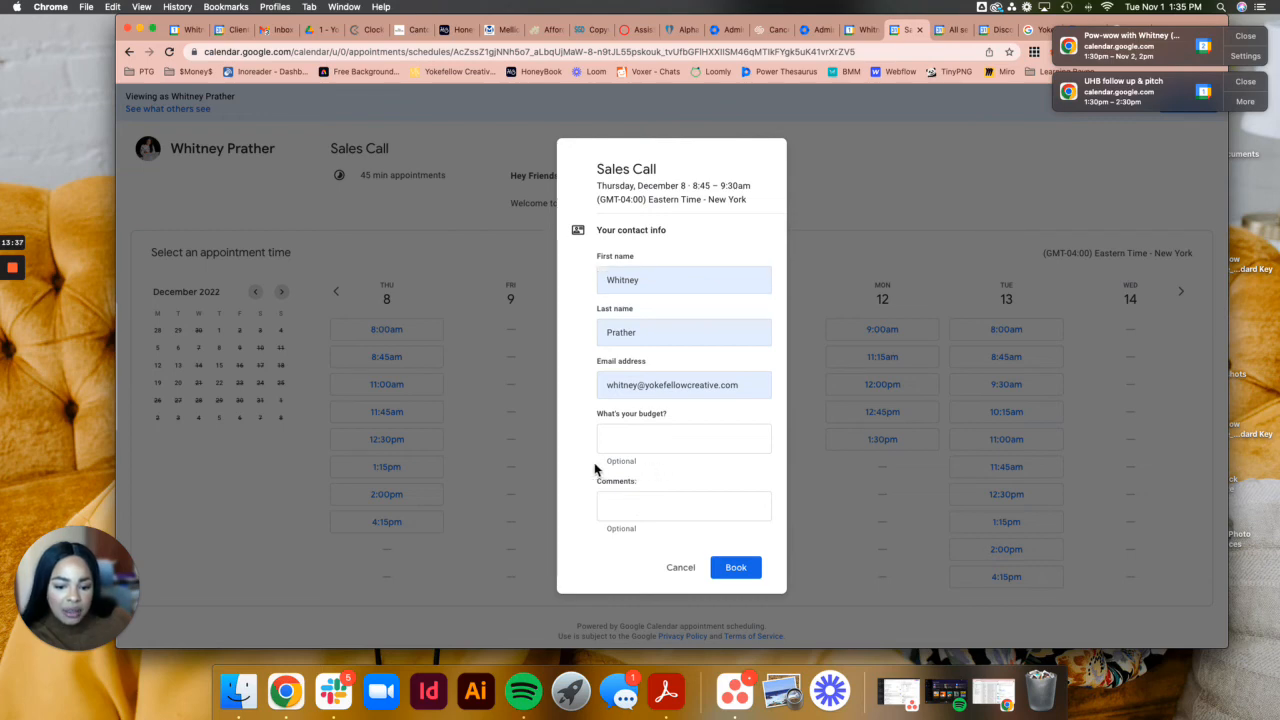
left_click(686, 571)
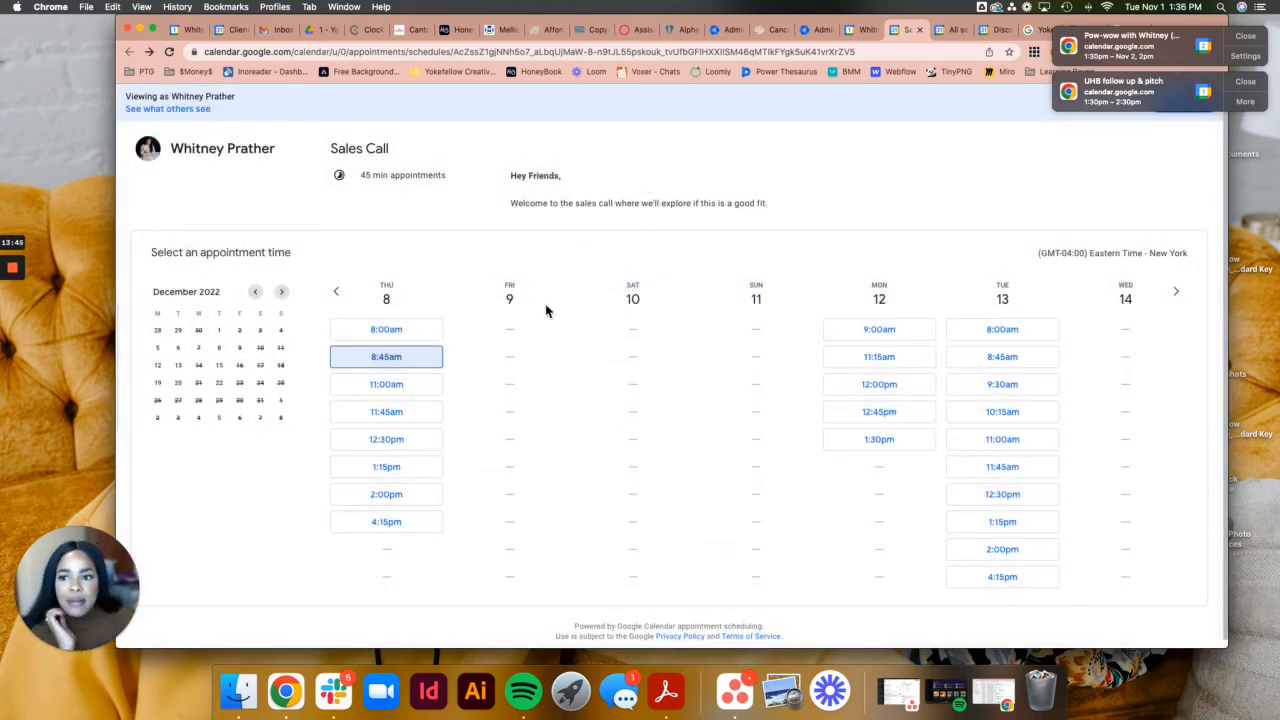
- Dismiss the two calendar notifications covering the booking page
left_click(1245, 36)
left_click(1241, 42)
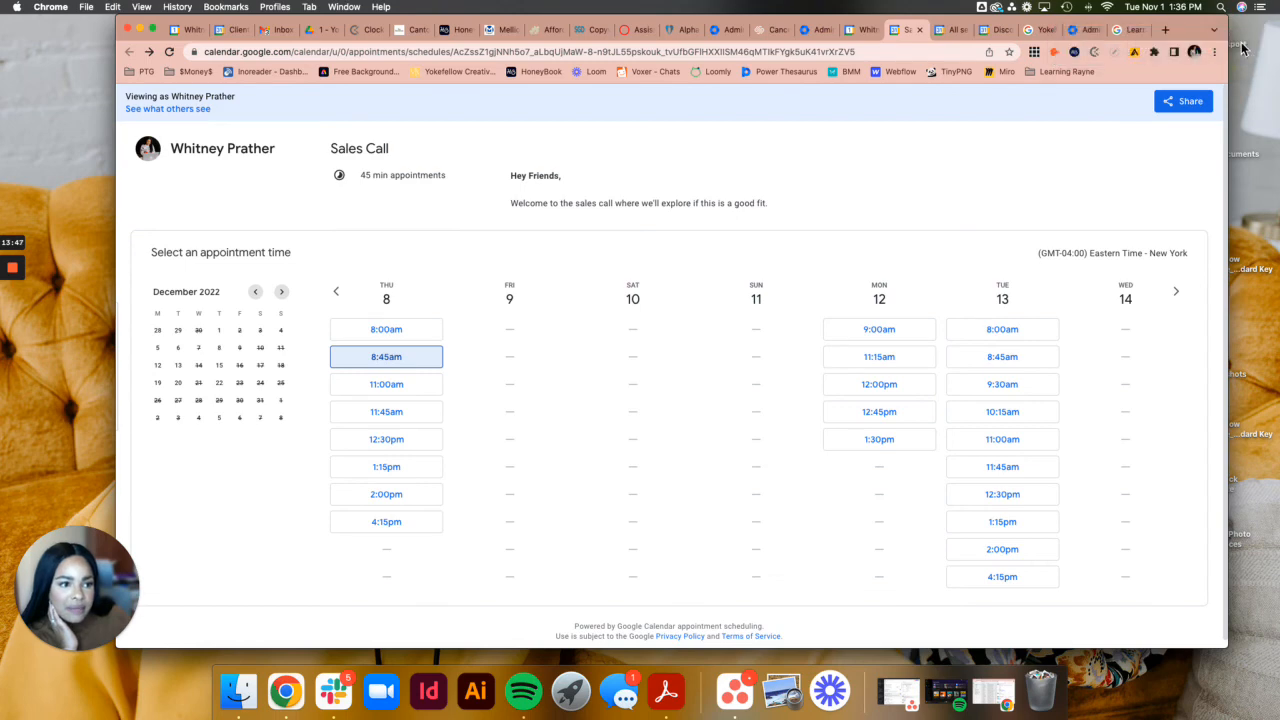